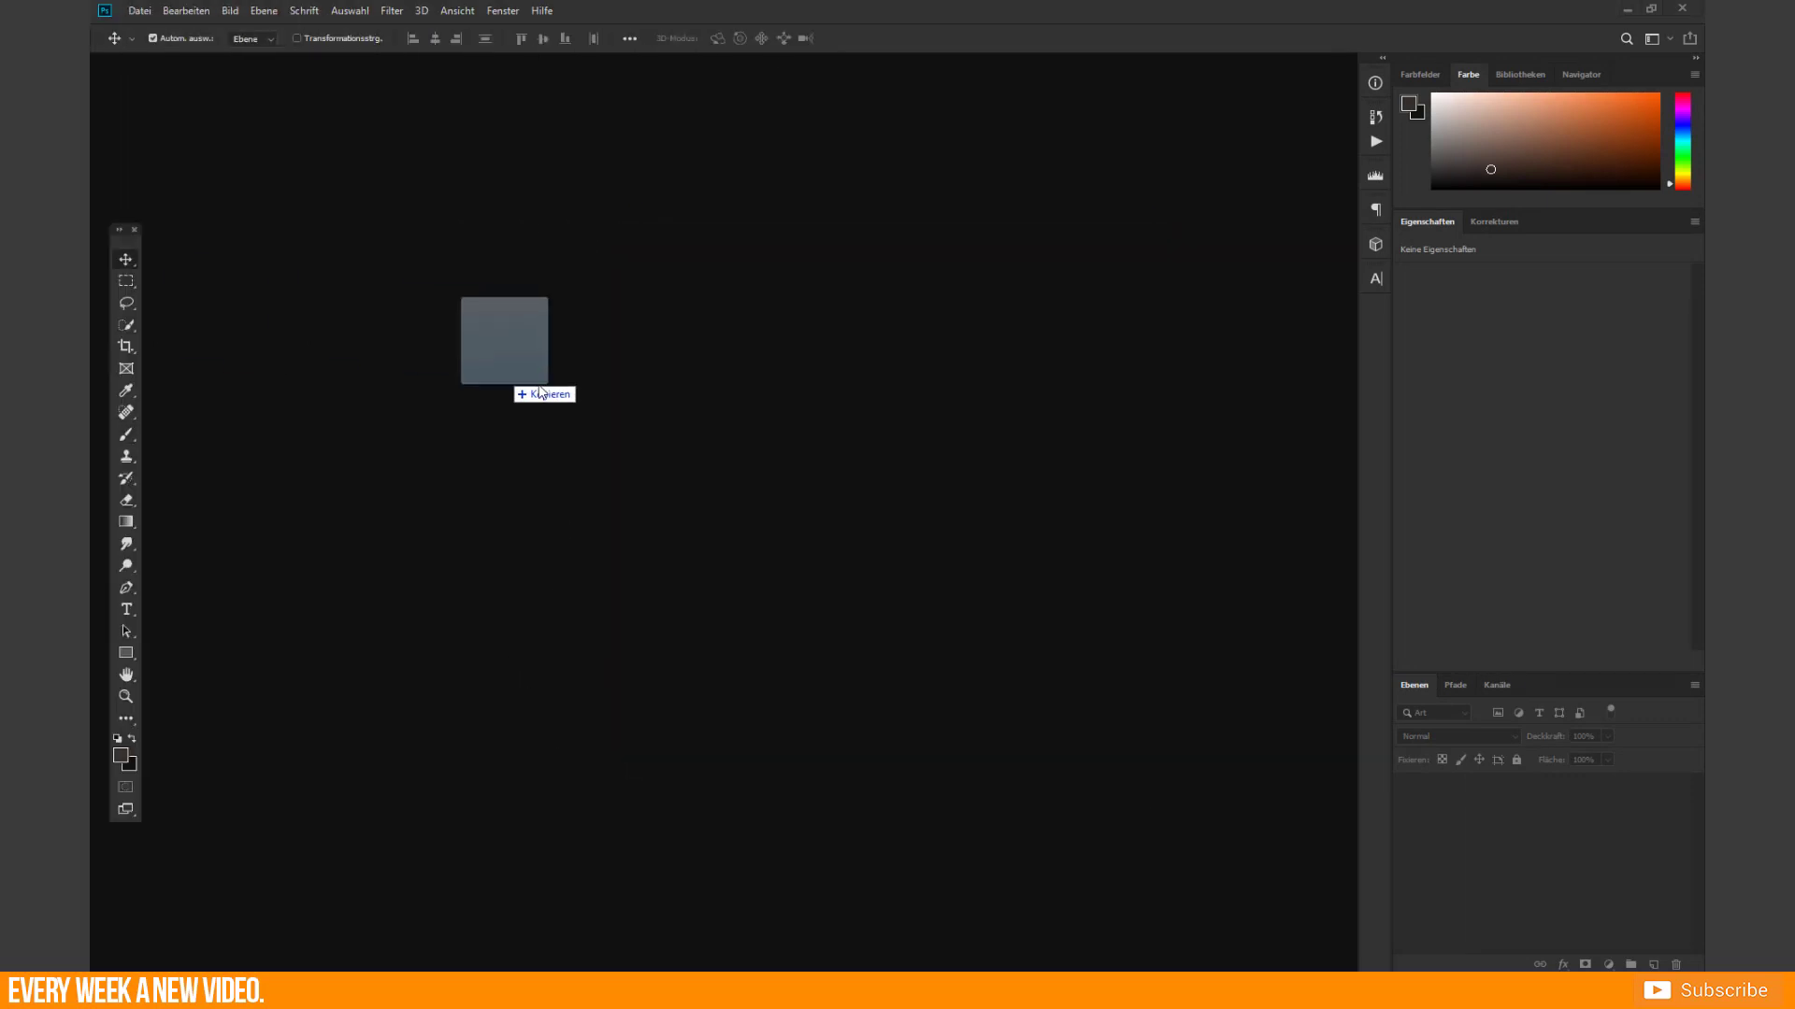
Open dj-913600_1920.jpg and crop it tightly around the large chest tattoo, about 378 × 529 px
left_click_drag(506, 380, 605, 412)
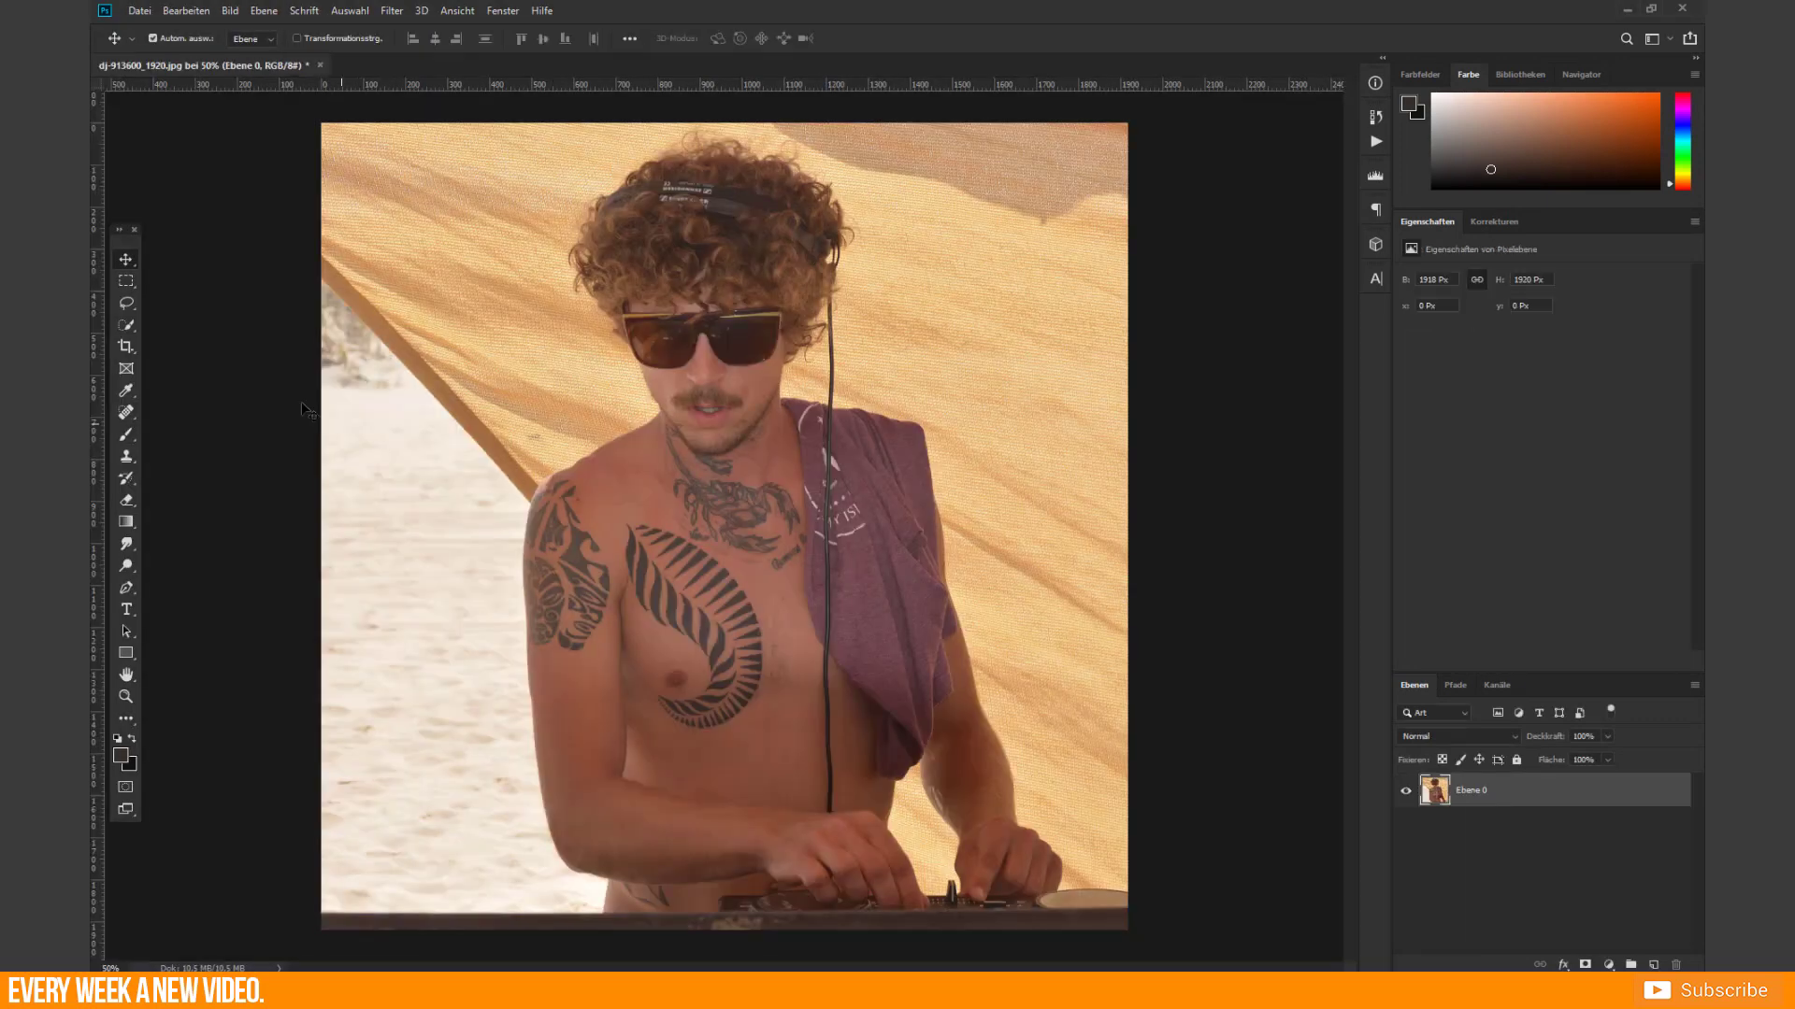
left_click(125, 346)
left_click_drag(324, 580, 483, 629)
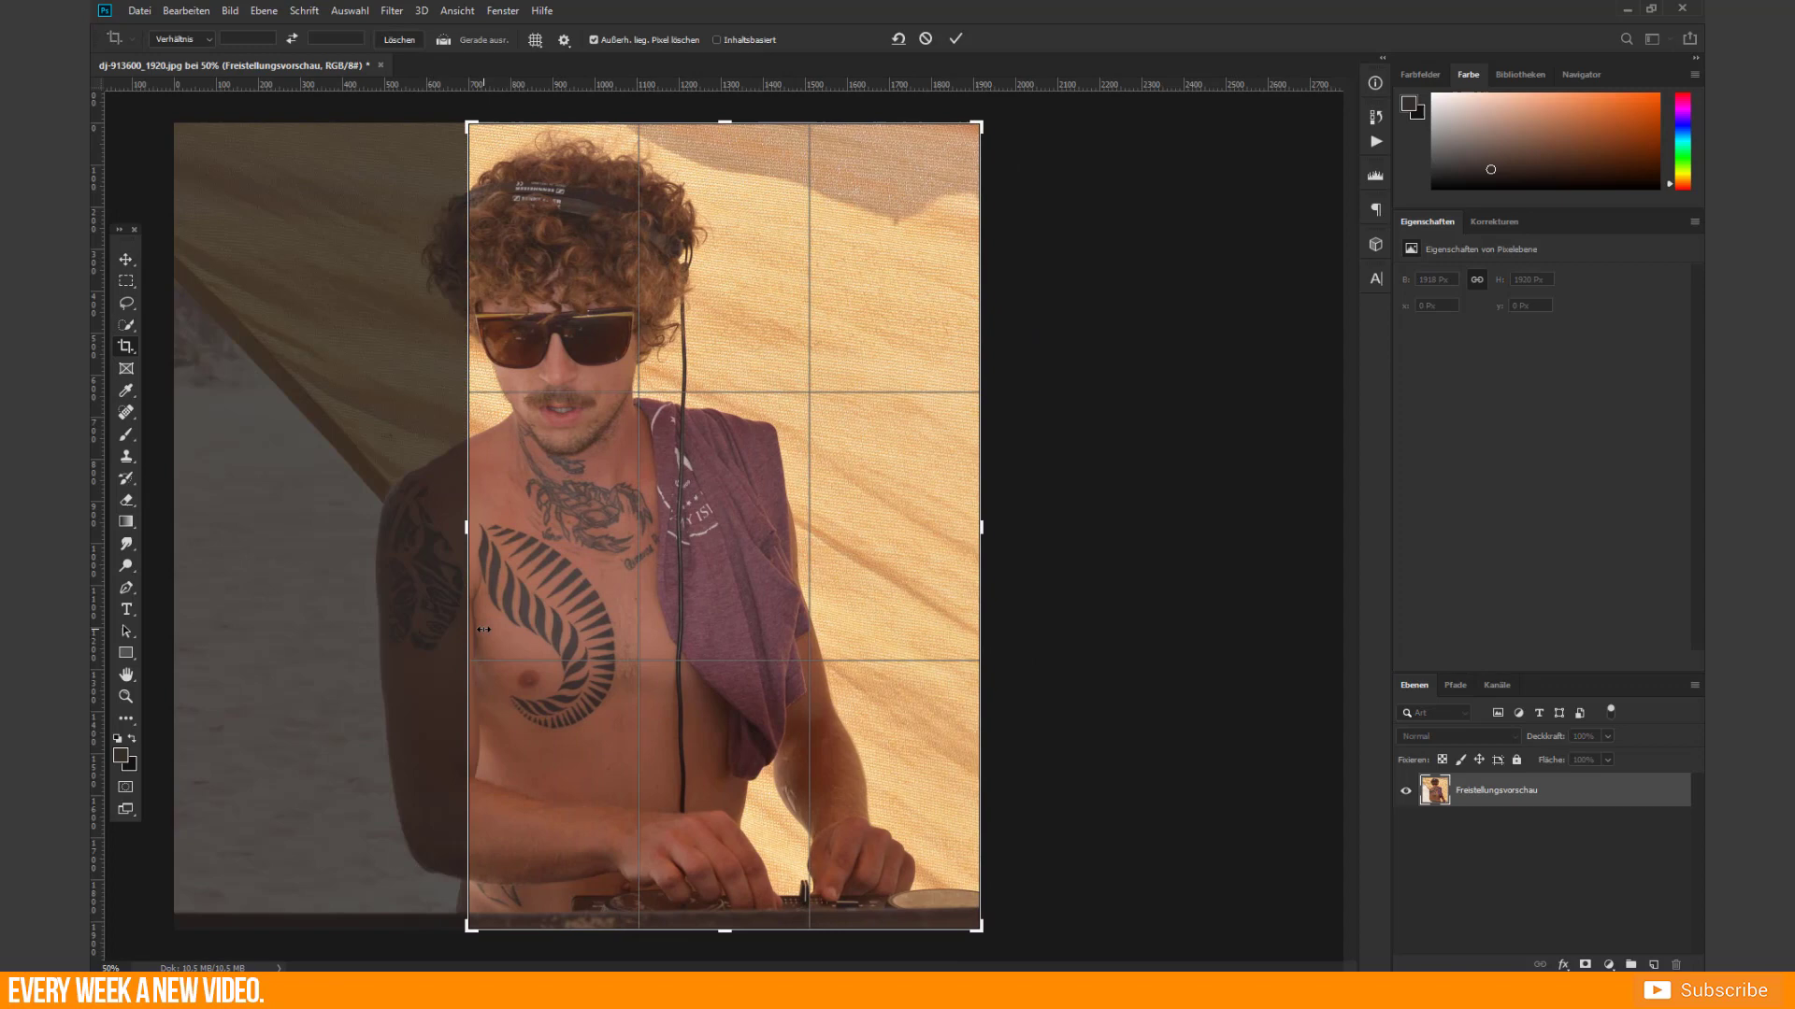
left_click_drag(980, 527, 801, 527)
left_click_drag(723, 930, 723, 832)
left_click_drag(722, 219, 721, 417)
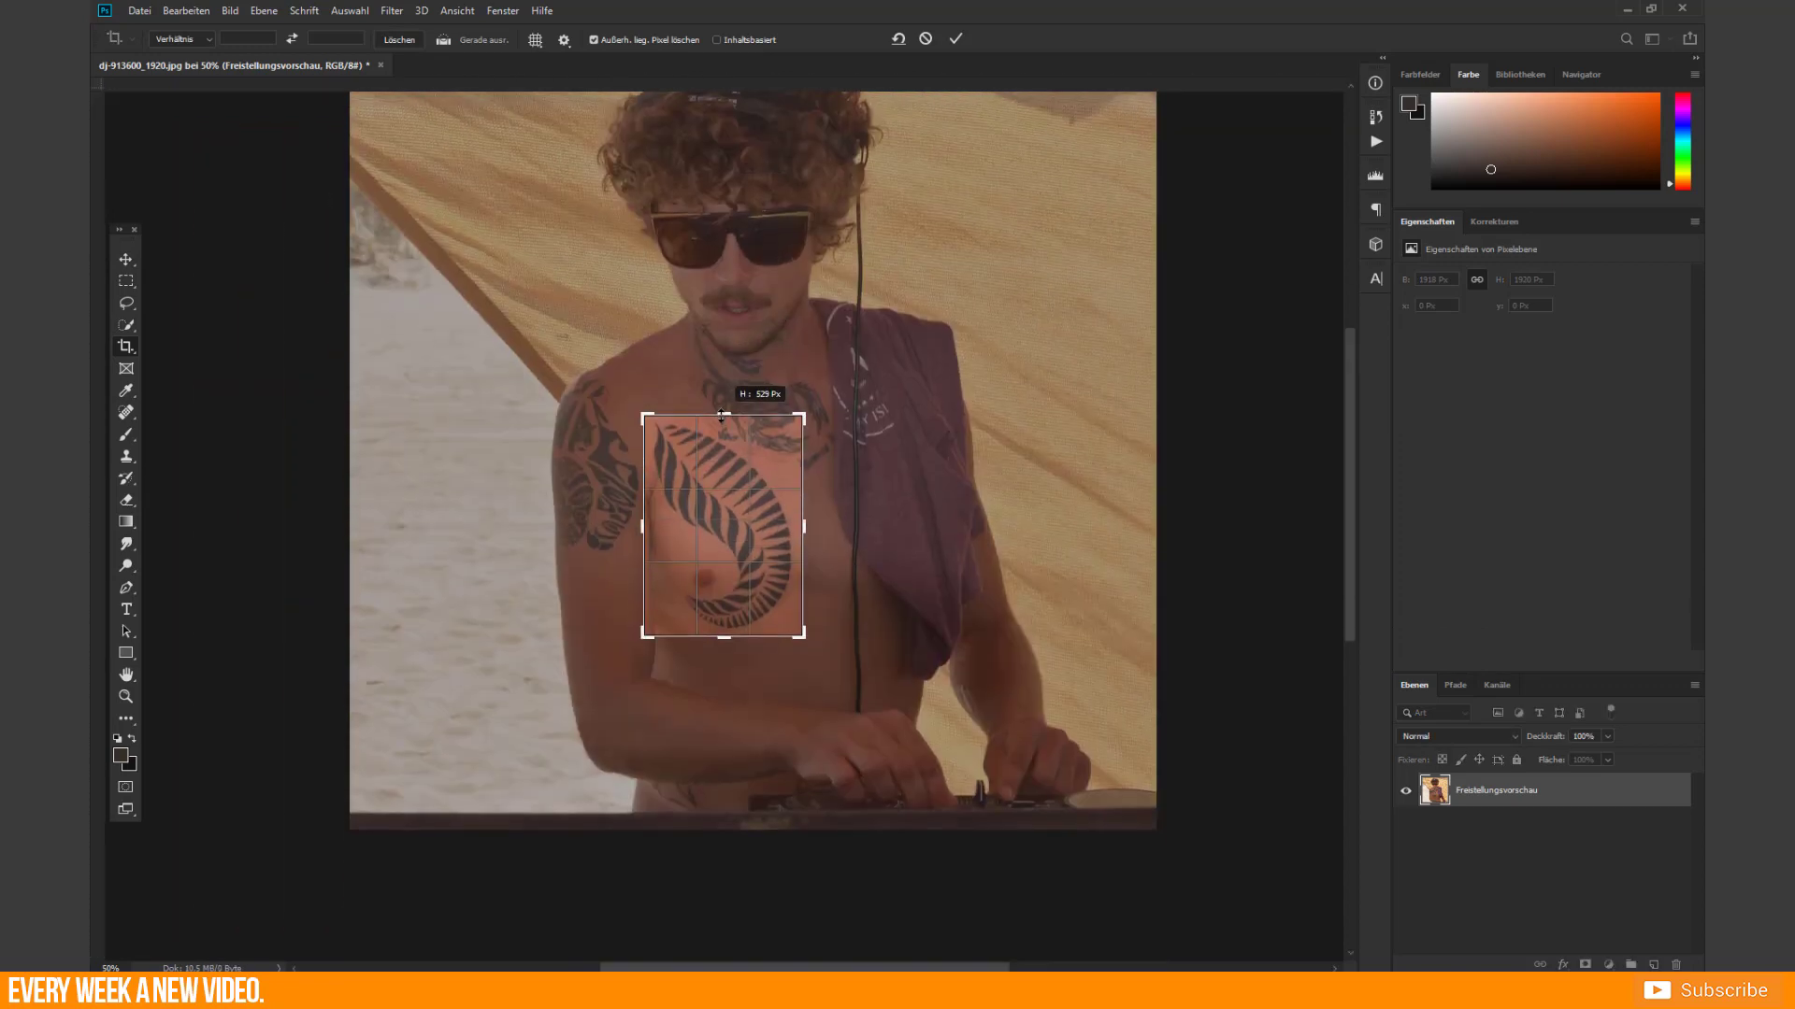
key("Return")
Enlarge the cropped image to 732 × 1024 px through its image size settings
key("ctrl+0")
key("ctrl+1")
left_click(229, 10)
left_click(254, 140)
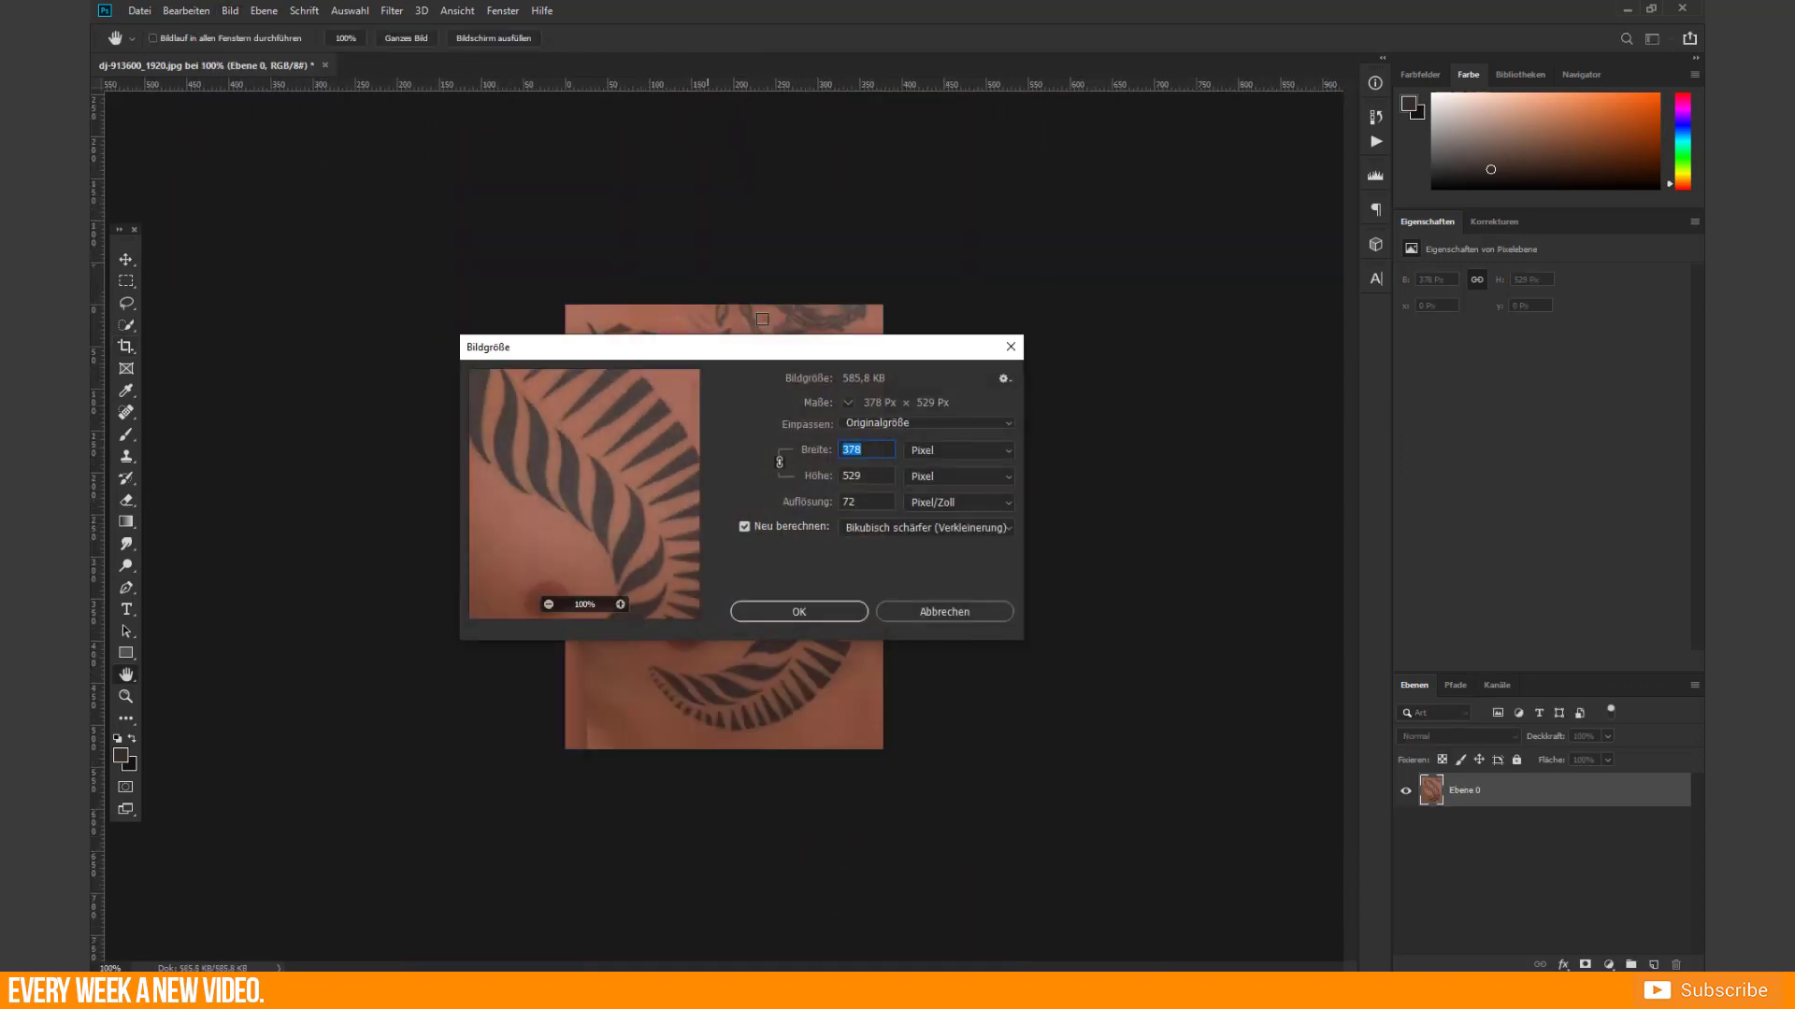
left_click(799, 611)
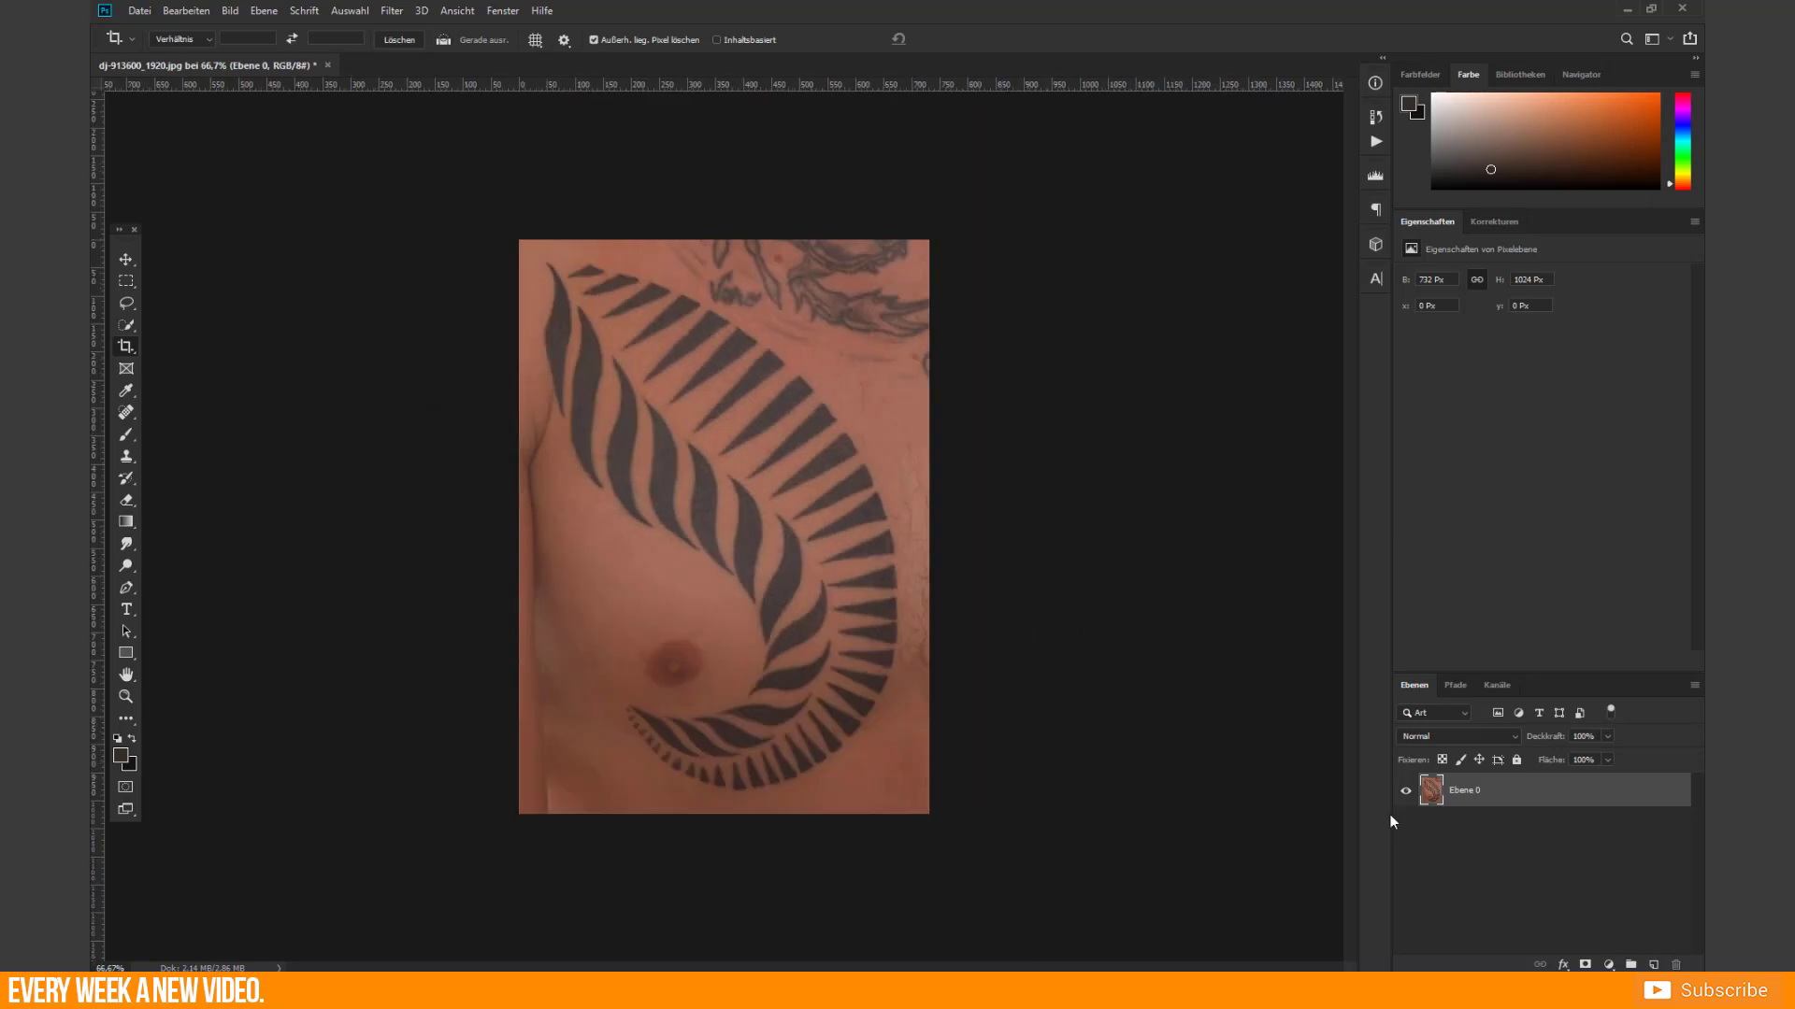
Paint sampled skin tone with a soft brush over the nipple and the dark edge beside the tattoo
key("b")
left_click(703, 677, "alt")
right_click(692, 674)
double_click(822, 821)
mouse_move(694, 665)
left_mouse_down()
mouse_move(561, 647)
mouse_move(560, 789)
mouse_move(573, 664)
mouse_move(525, 444)
left_mouse_up()
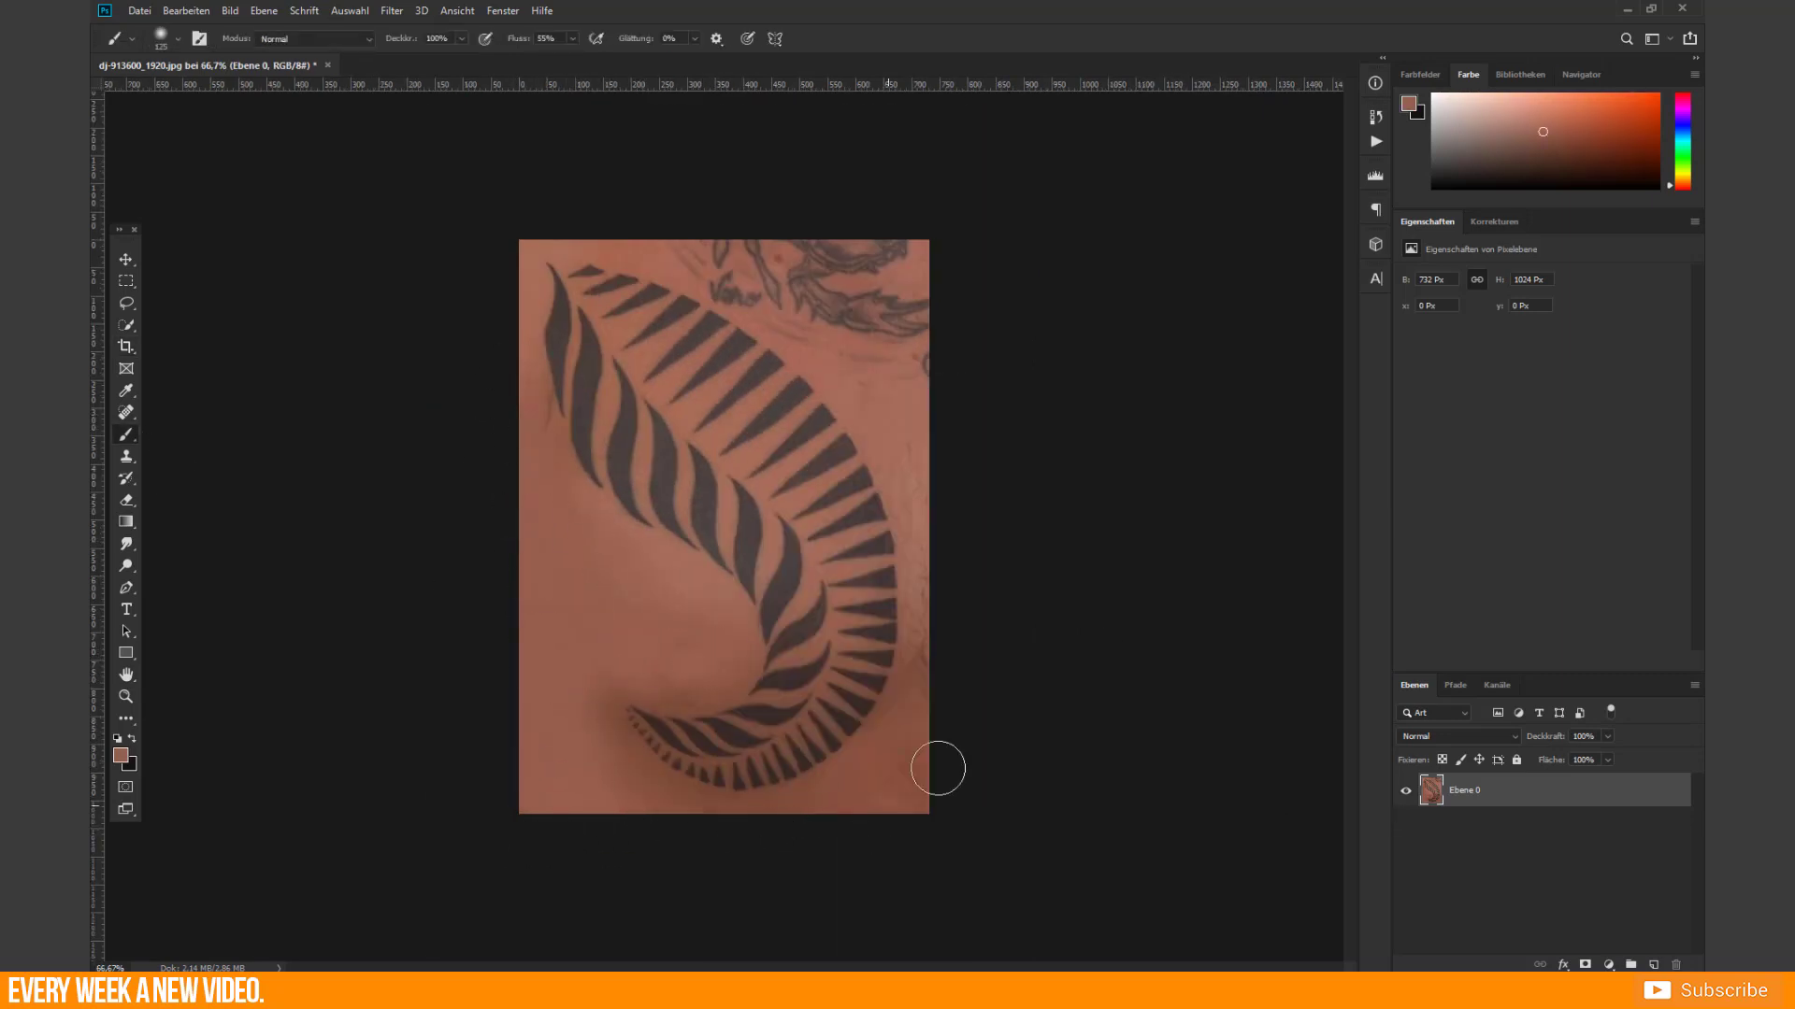
Cover the neighbouring neck tattoo and even out the skin around the chest tattoo with varying brush sizes
key("bracketleft")
left_click_drag(917, 292, 720, 277)
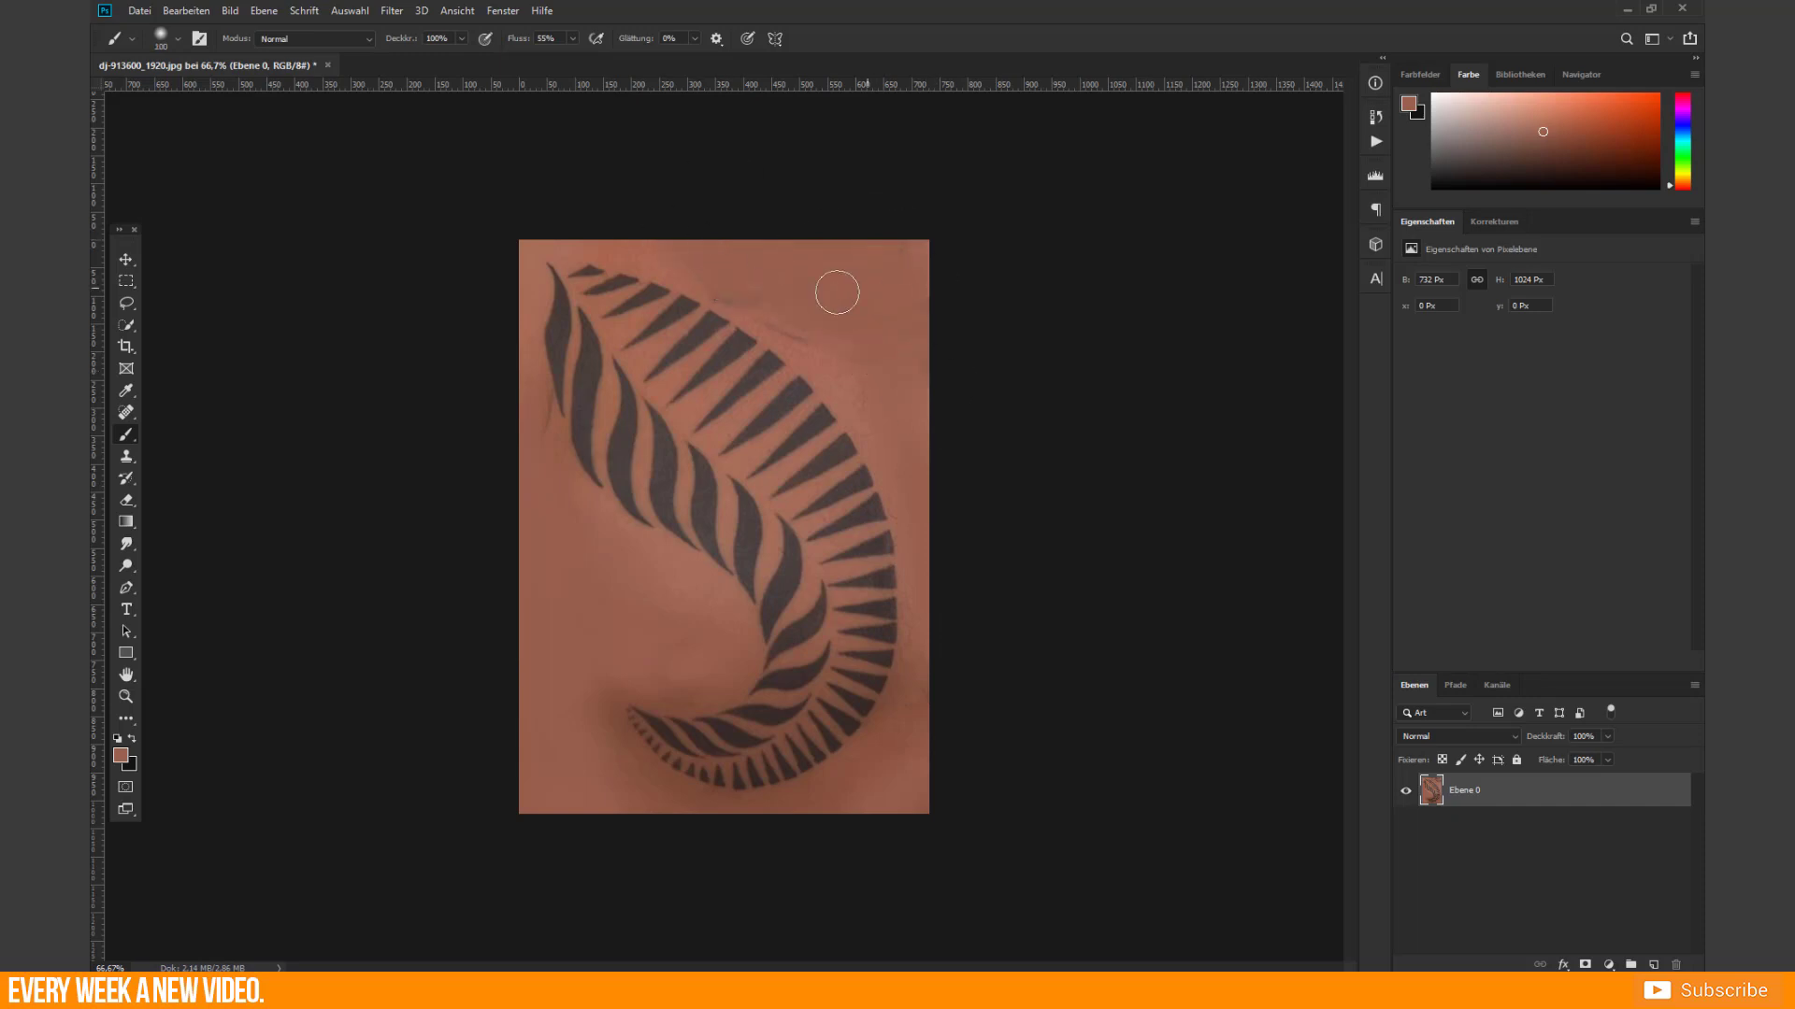
key("bracketleft")
key("bracketleft")
key("bracketleft")
key("bracketleft")
key("bracketleft")
key("bracketleft")
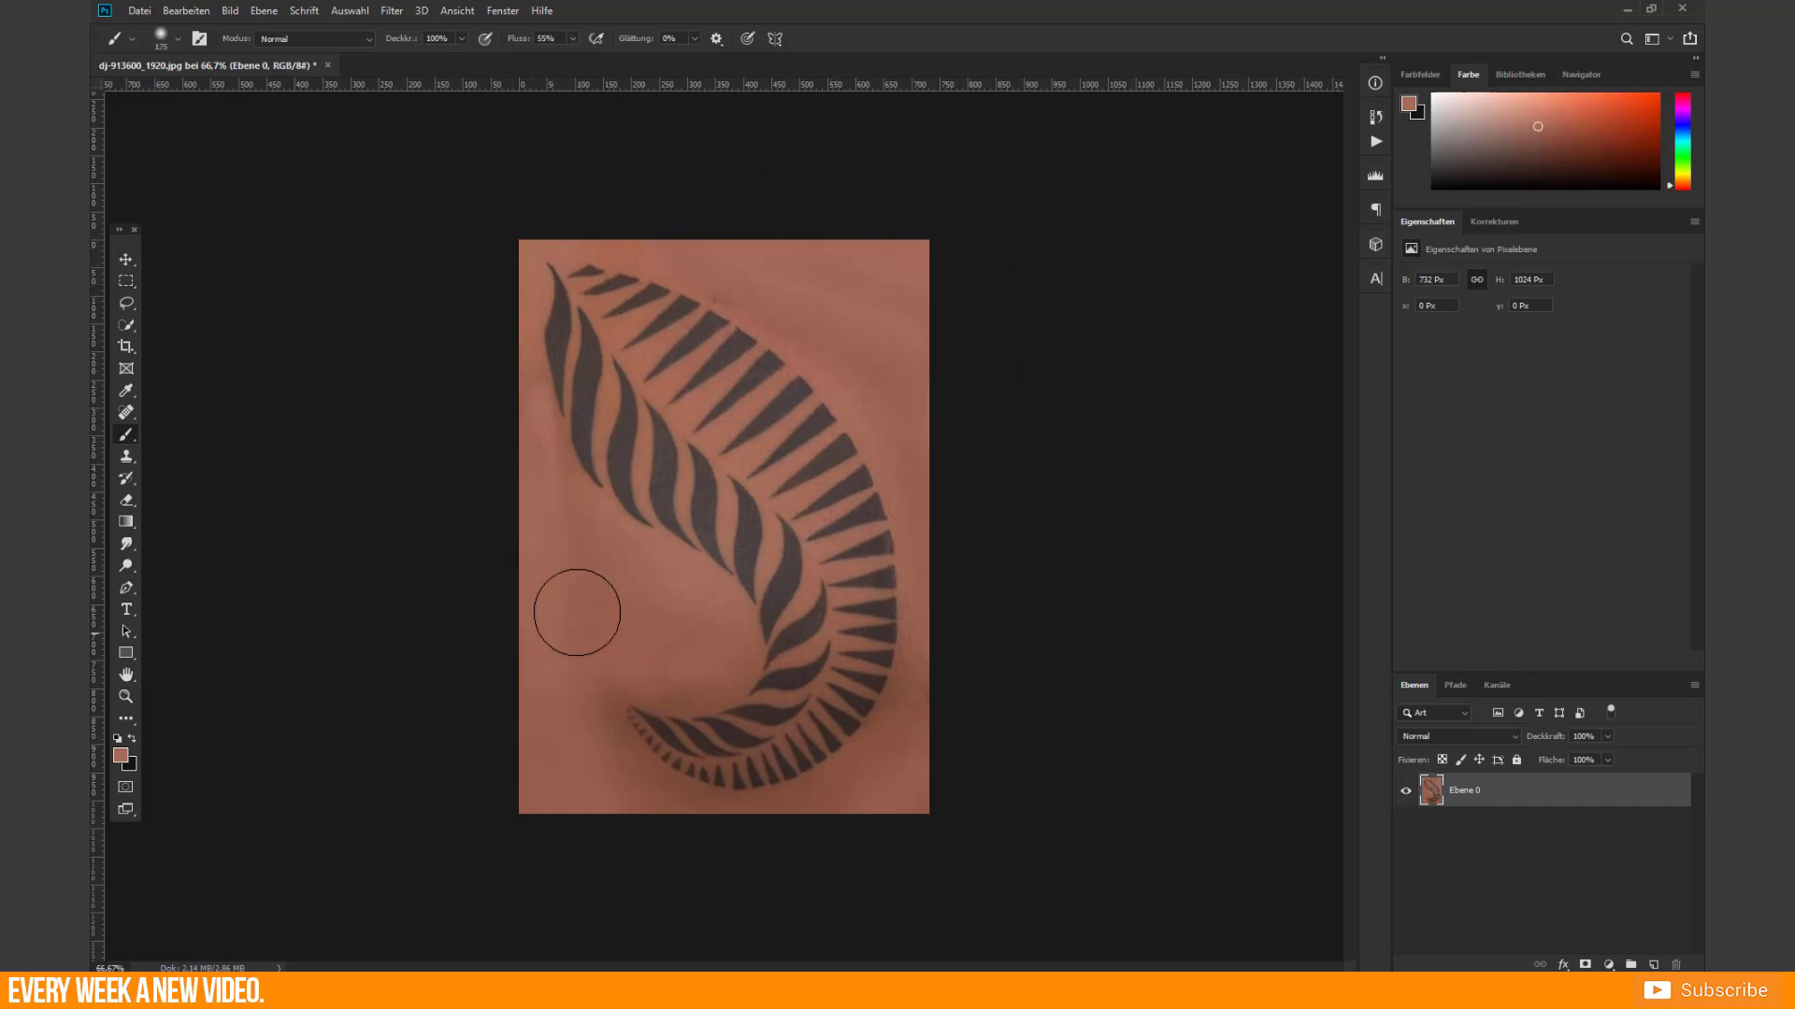
key("bracketright")
key("bracketright")
key("bracketright")
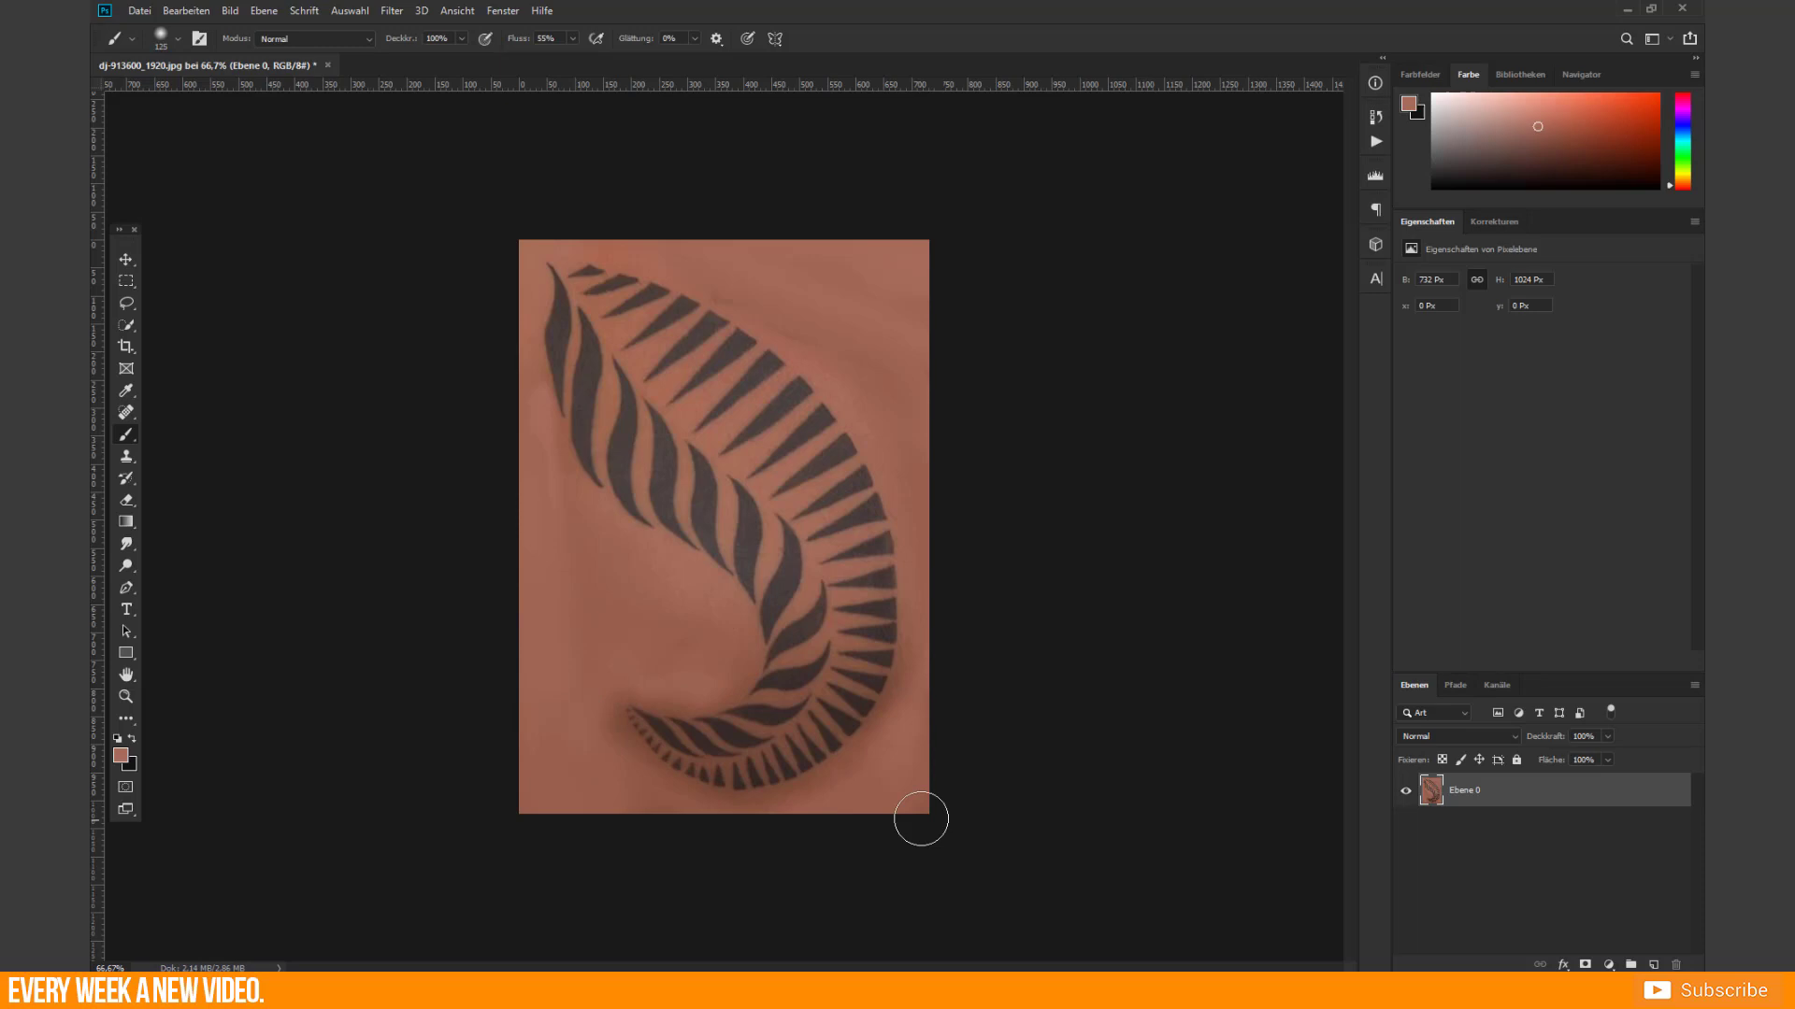
Add a Black & White adjustment layer and a Levels adjustment layer above the retouched photo
left_click(1608, 965)
left_click(1589, 830)
left_click(1608, 964)
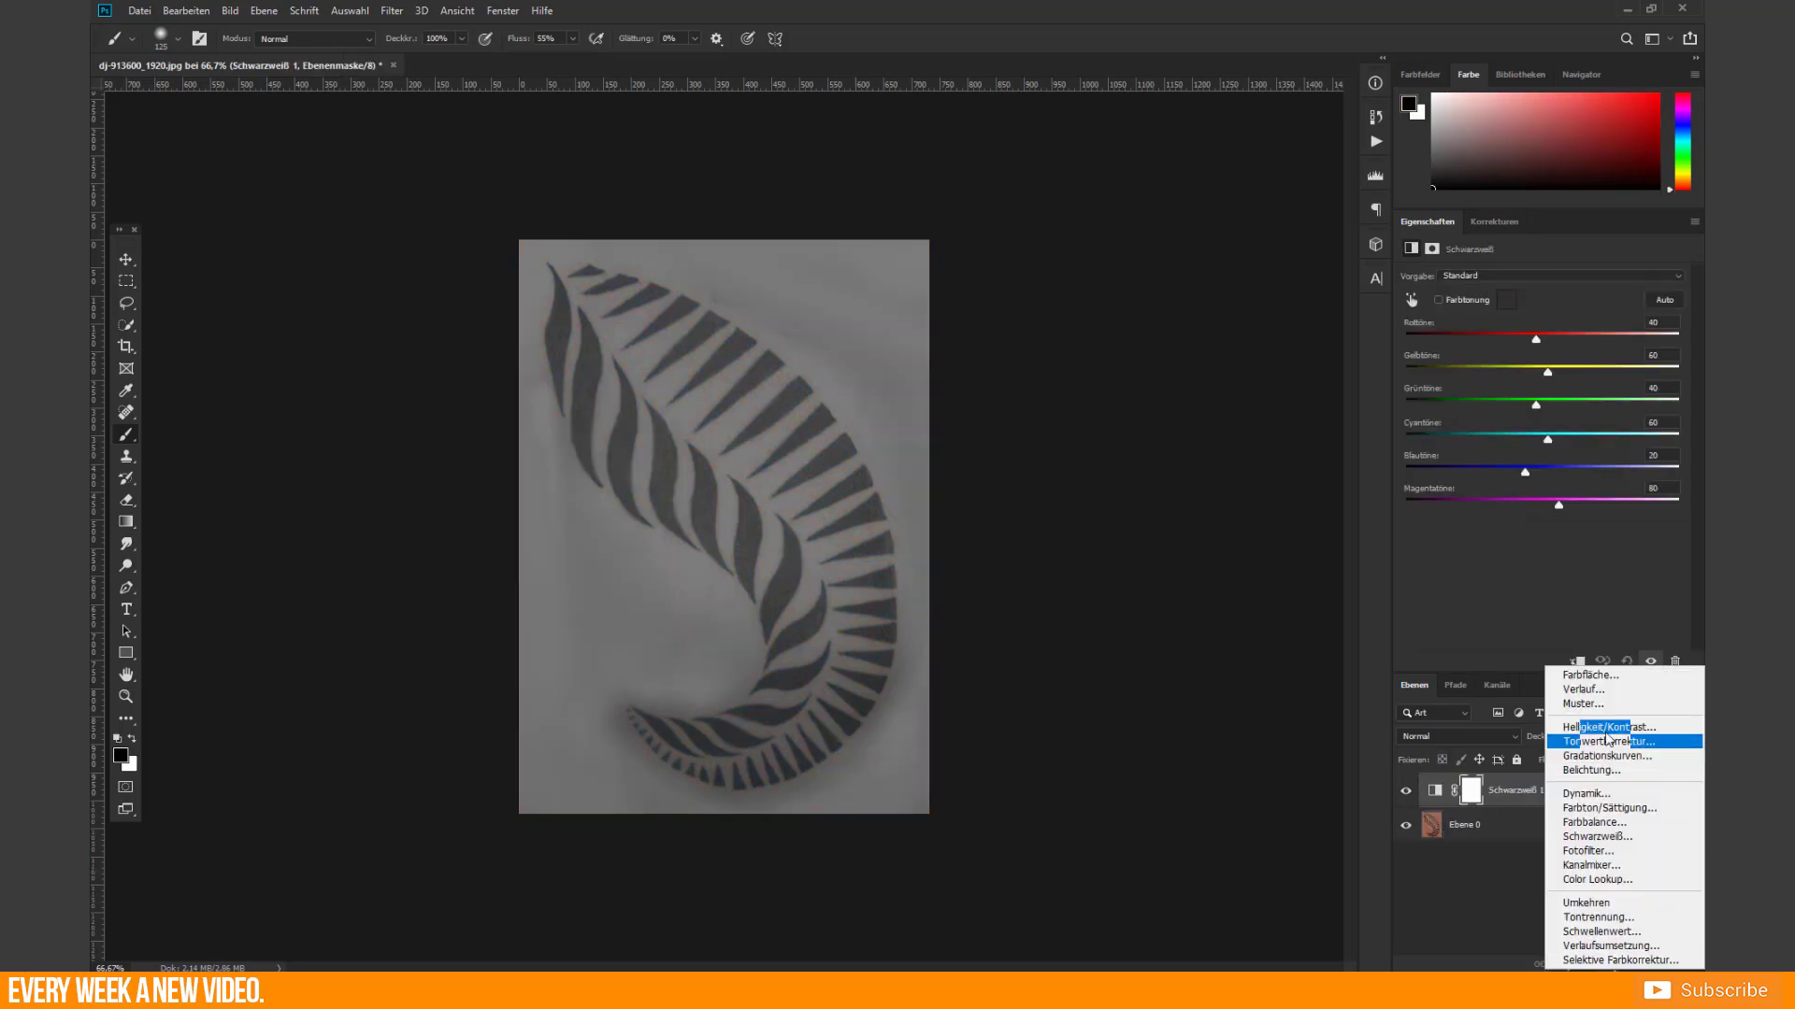
left_click(1589, 731)
key("ctrl+z")
left_click(1607, 964)
left_click(1589, 752)
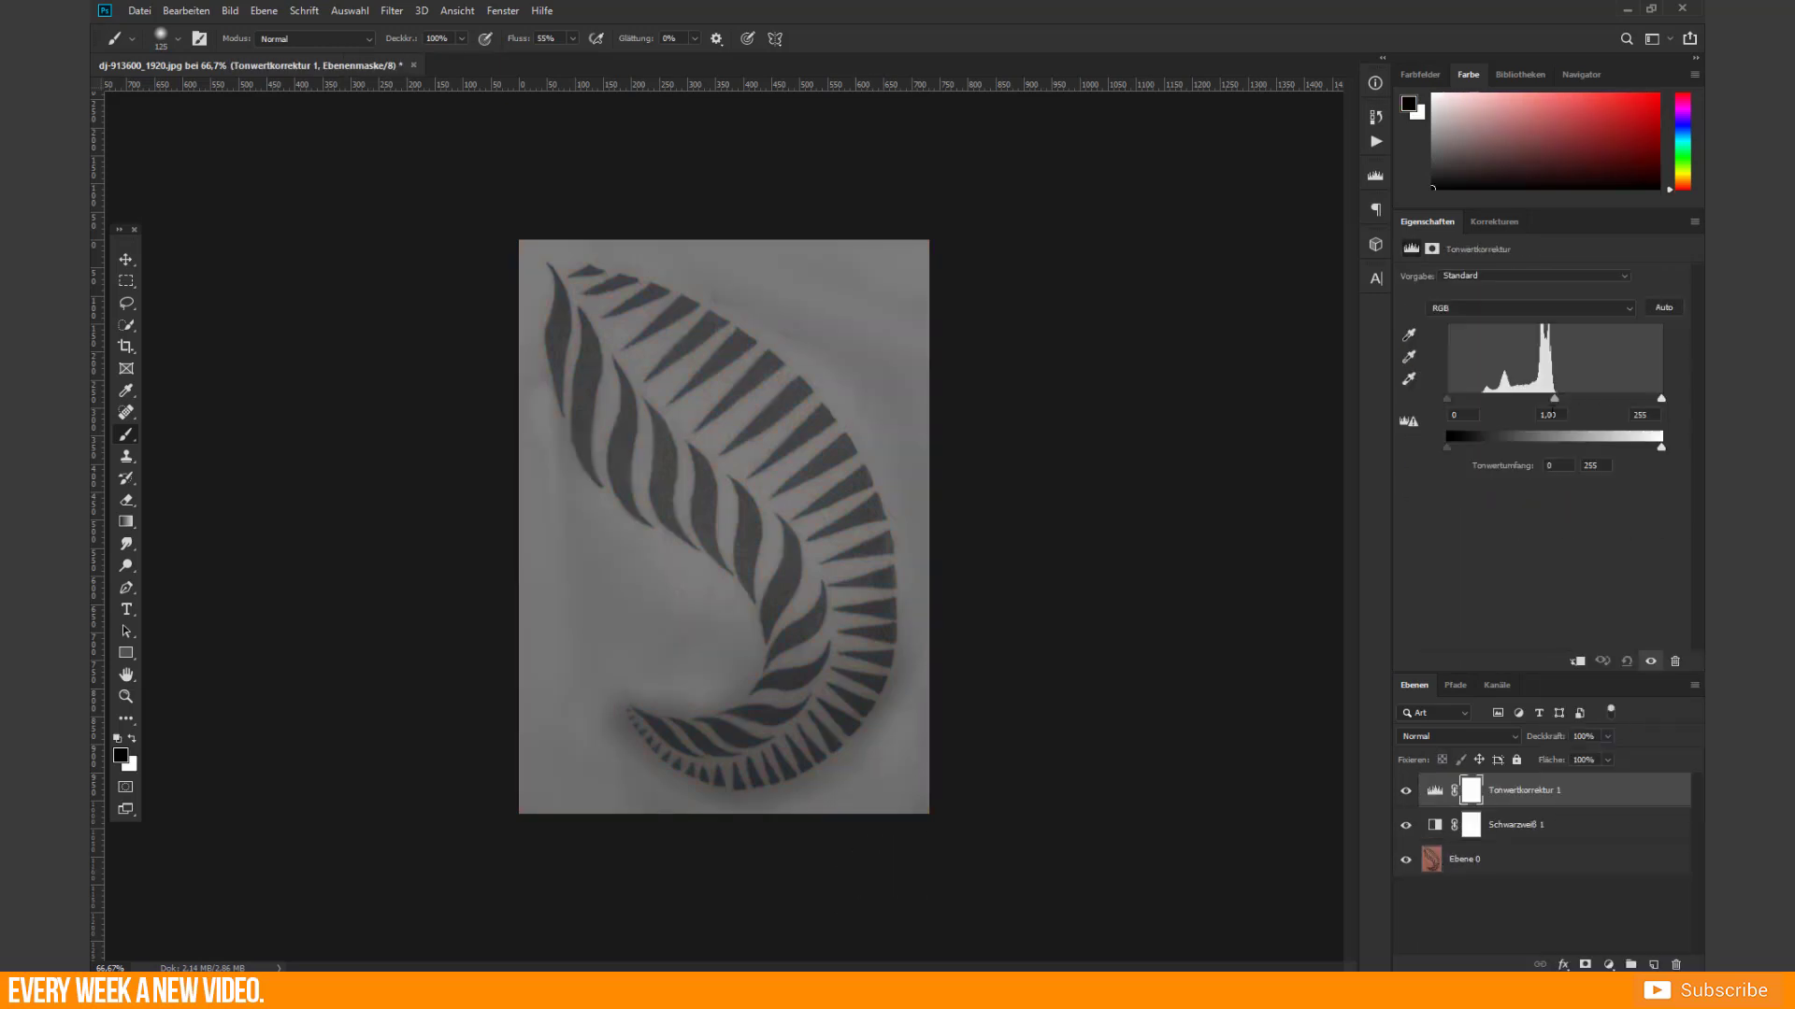
Raise the contrast in the Levels adjustment so the tattoo turns black against a white background
left_click_drag(1660, 399, 1554, 398)
left_click_drag(1519, 398, 1512, 399)
left_click_drag(1554, 399, 1510, 399)
Duplicate the Levels layer with different slider values and paint its mask black along the tattoo's lower end
left_click_drag(1504, 794, 1496, 775, "alt")
mouse_move(1538, 400)
left_mouse_down()
mouse_move(1688, 415)
mouse_move(1611, 401)
left_mouse_up()
key("bracketright")
key("bracketright")
key("bracketright")
key("bracketright")
key("bracketright")
key("bracketright")
left_click_drag(695, 783, 832, 729)
Fine-tune the input sliders of the original Levels layer
left_click(1466, 825)
left_click(1435, 824)
mouse_move(1537, 399)
left_mouse_down()
mouse_move(1514, 401)
mouse_move(1602, 400)
mouse_move(1507, 403)
left_mouse_up()
Combine the photo layer and all its adjustment layers in one group
left_click(1486, 788)
left_click(1435, 824)
key("ctrl+alt+a")
key("ctrl+g")
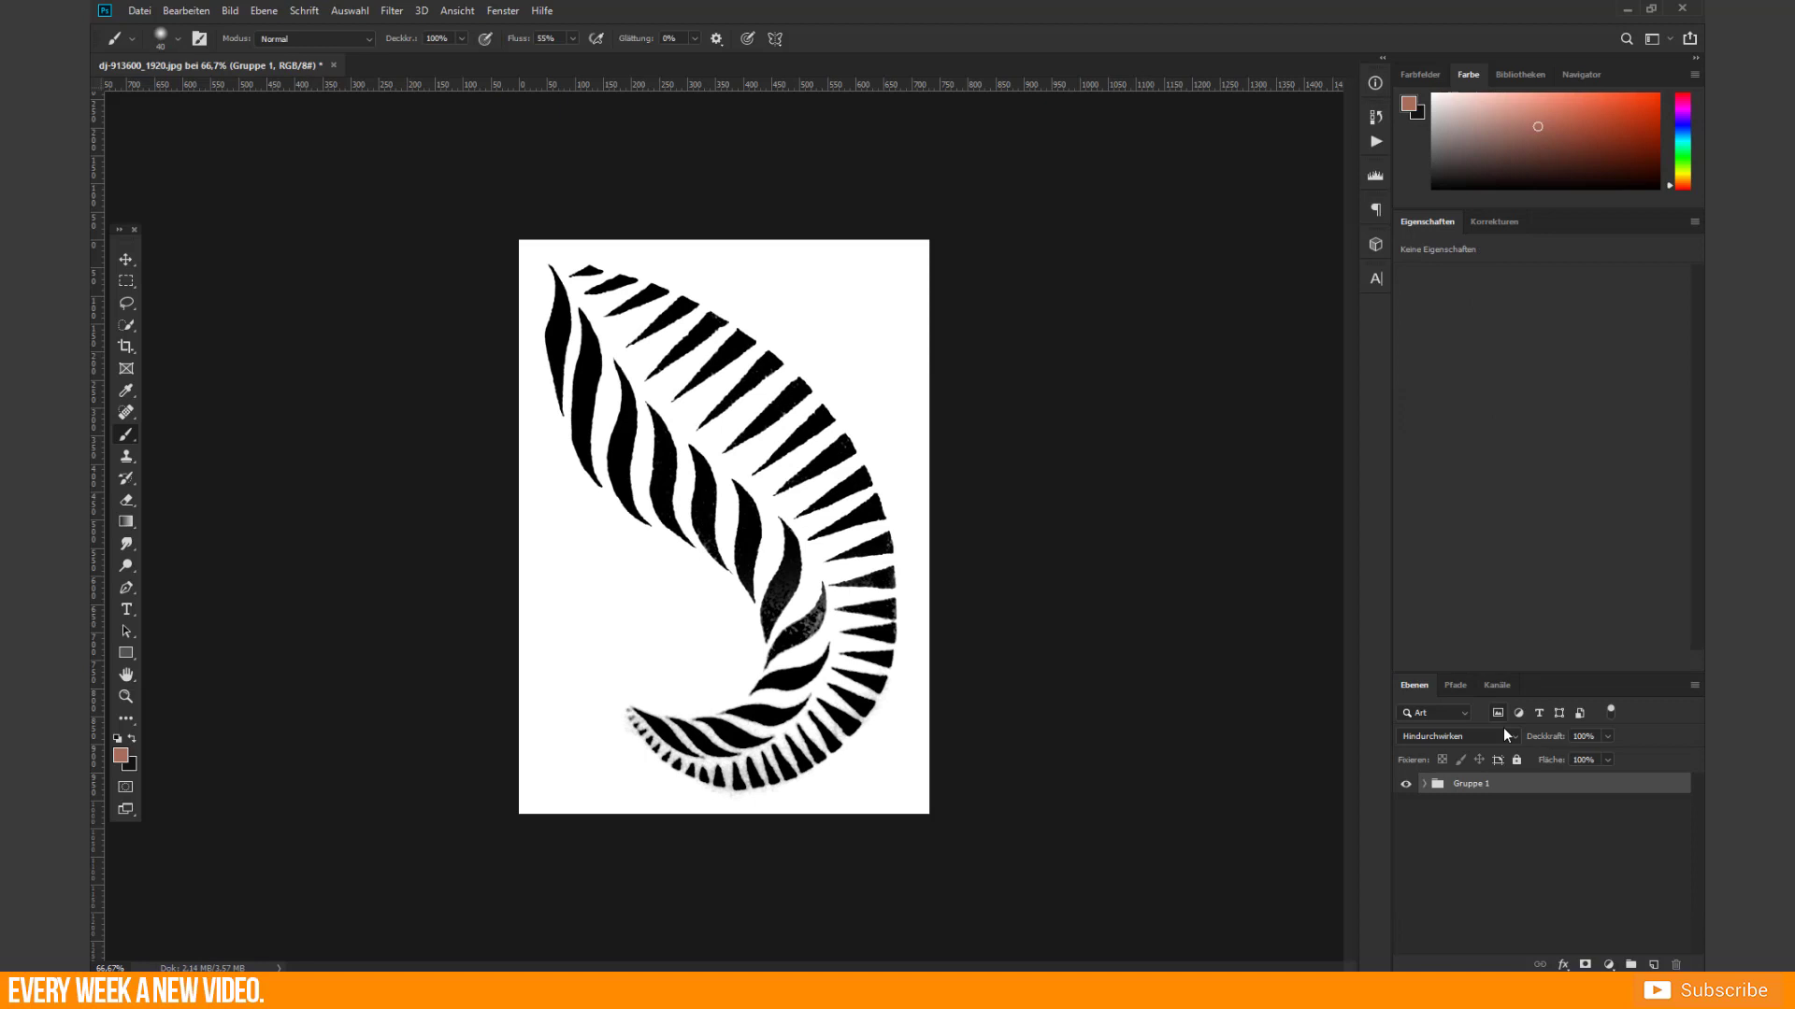
Add a mask to the group and place a new layer filled with the skin colour beneath it
left_click(1584, 964)
left_click(1653, 965)
key("x")
key("ctrl+[")
key("ctrl+BackSpace")
left_click(1467, 790)
key("ctrl+plus")
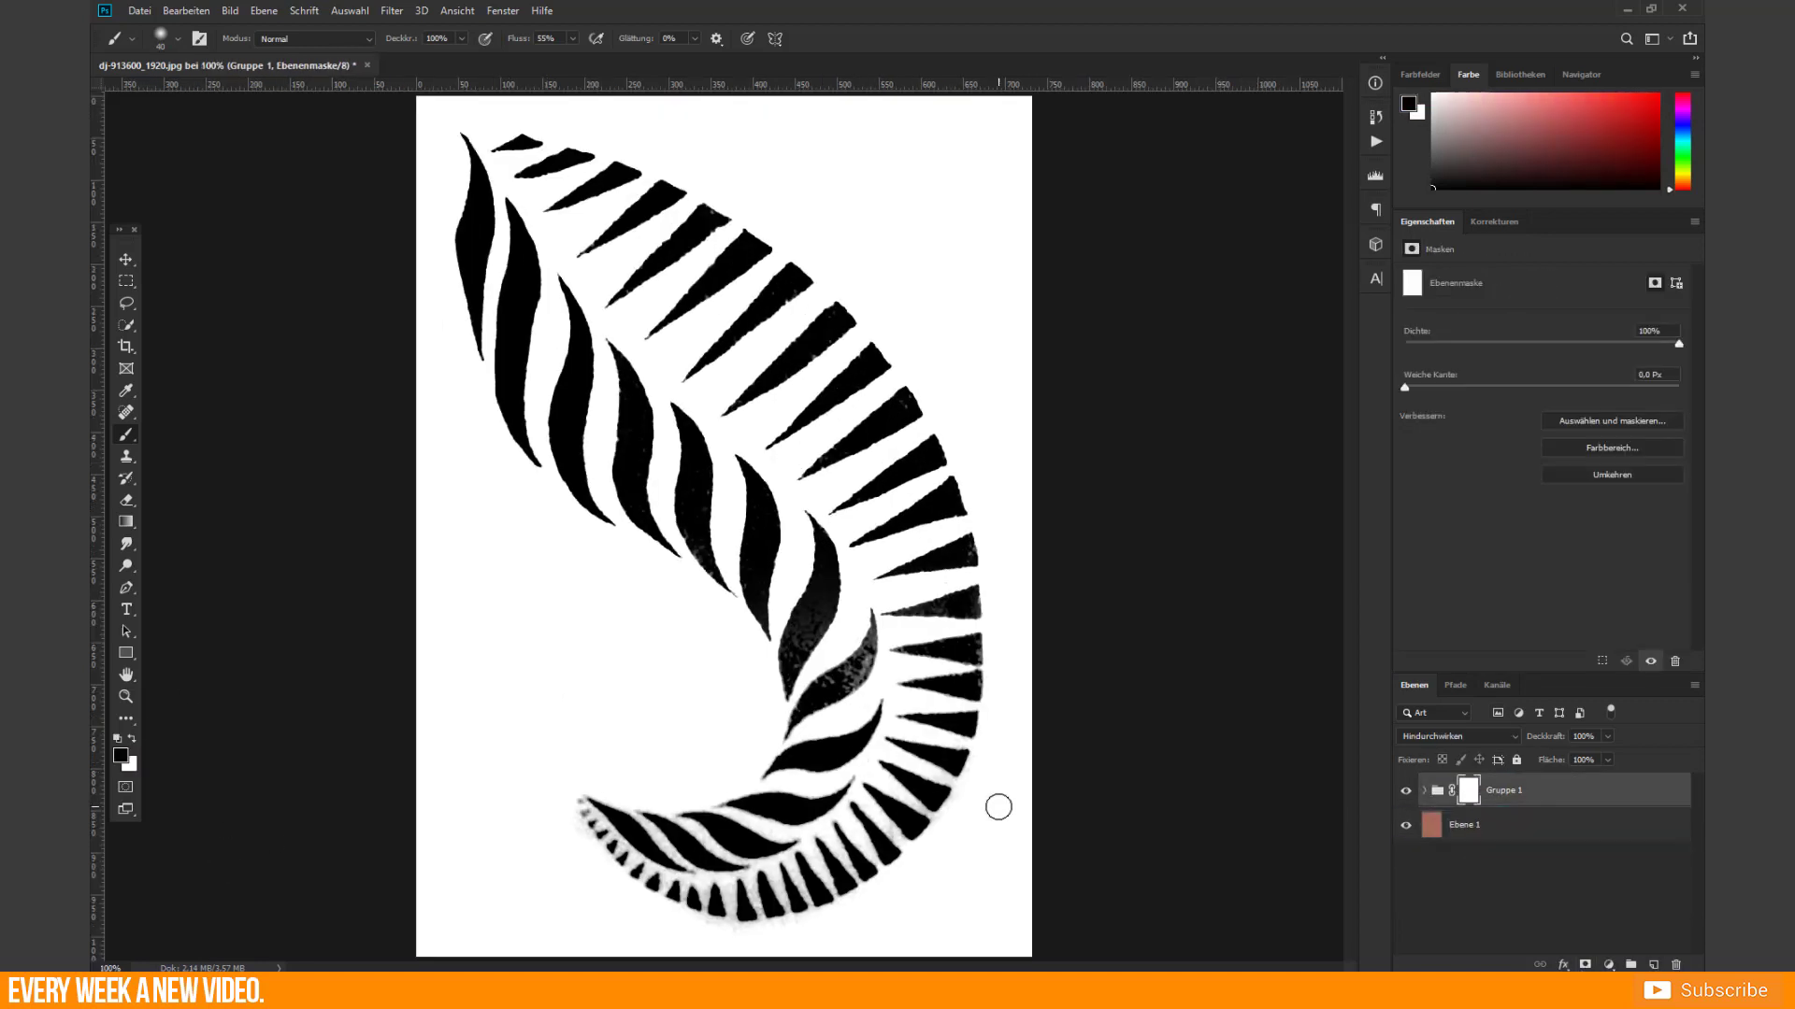
Add a Curves adjustment layer above the Levels layers inside the group and pull its curve down
left_click(1424, 789)
left_click(1548, 824)
left_click(1608, 965)
left_click(1622, 770)
left_click_drag(1558, 425, 1586, 464)
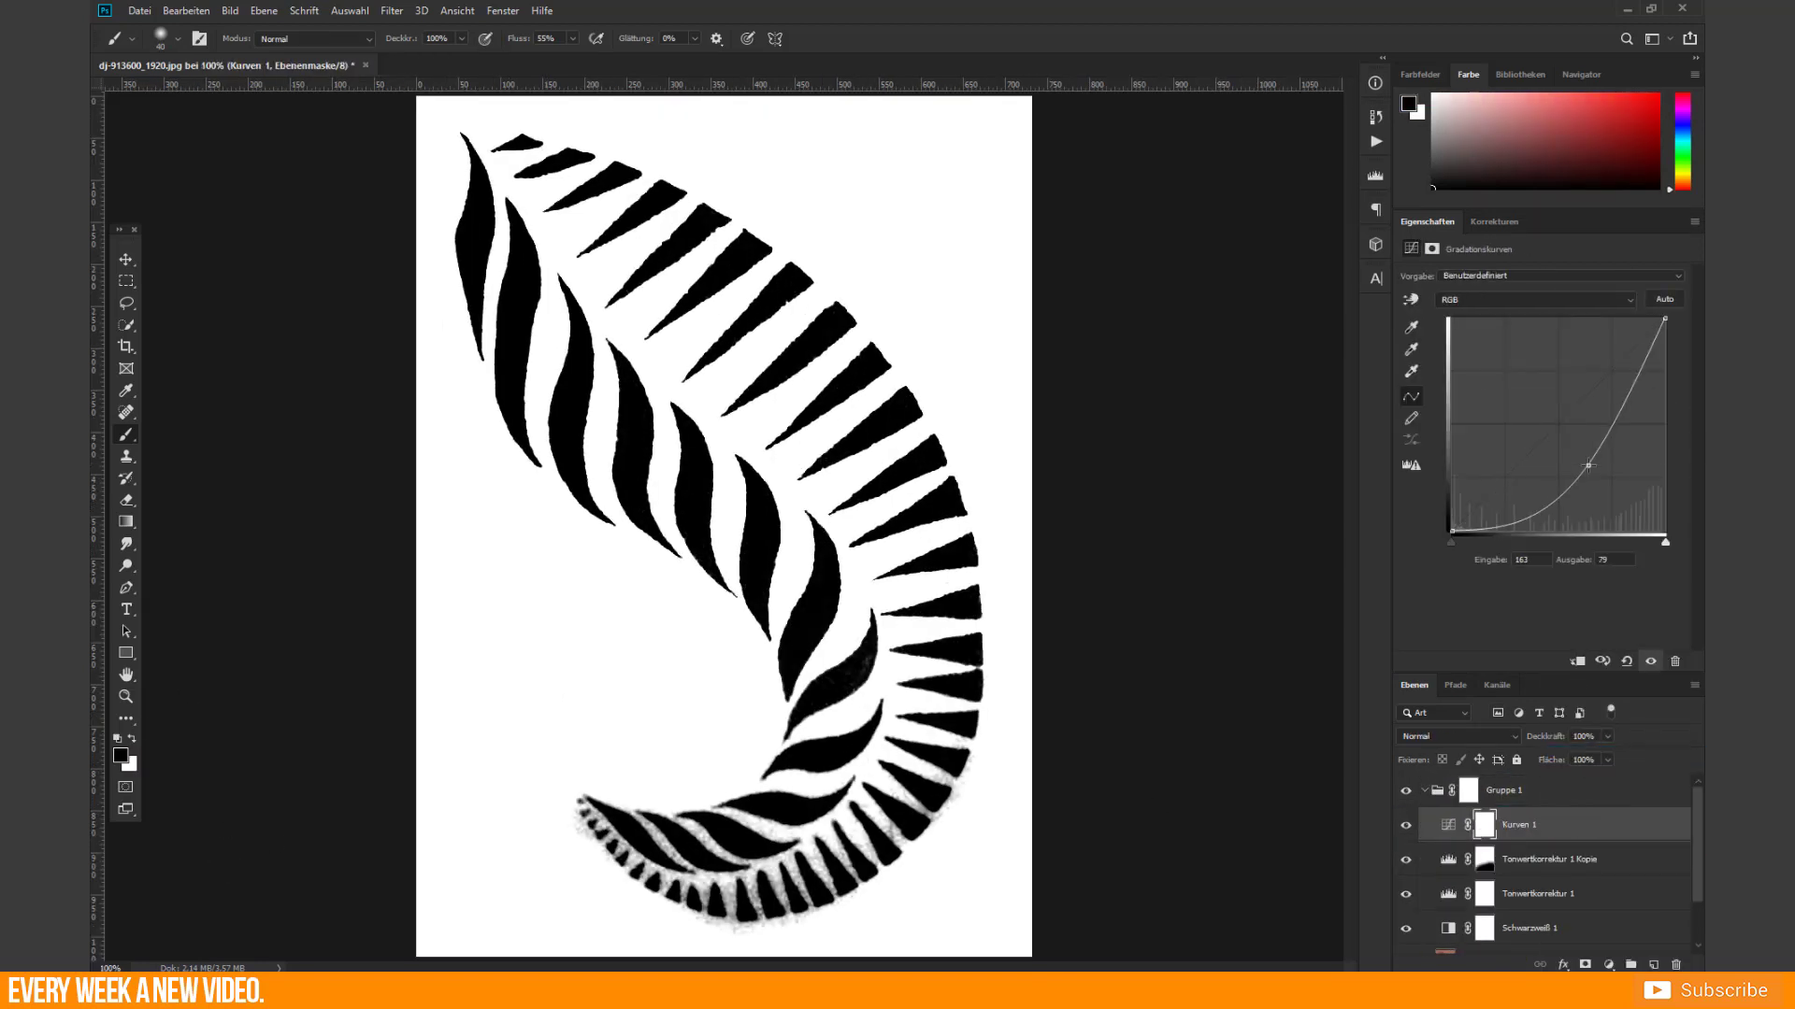
Shape the curve into a steep S with a shadow point at input 59, output 22, and compare before and after
left_click_drag(1486, 521, 1471, 507)
left_click_drag(1586, 464, 1552, 416)
left_click_drag(1471, 508, 1488, 513)
left_click_drag(1551, 416, 1558, 372)
left_click_drag(1488, 513, 1501, 512)
left_click(1405, 824)
left_click(1406, 825)
key("ctrl+minus")
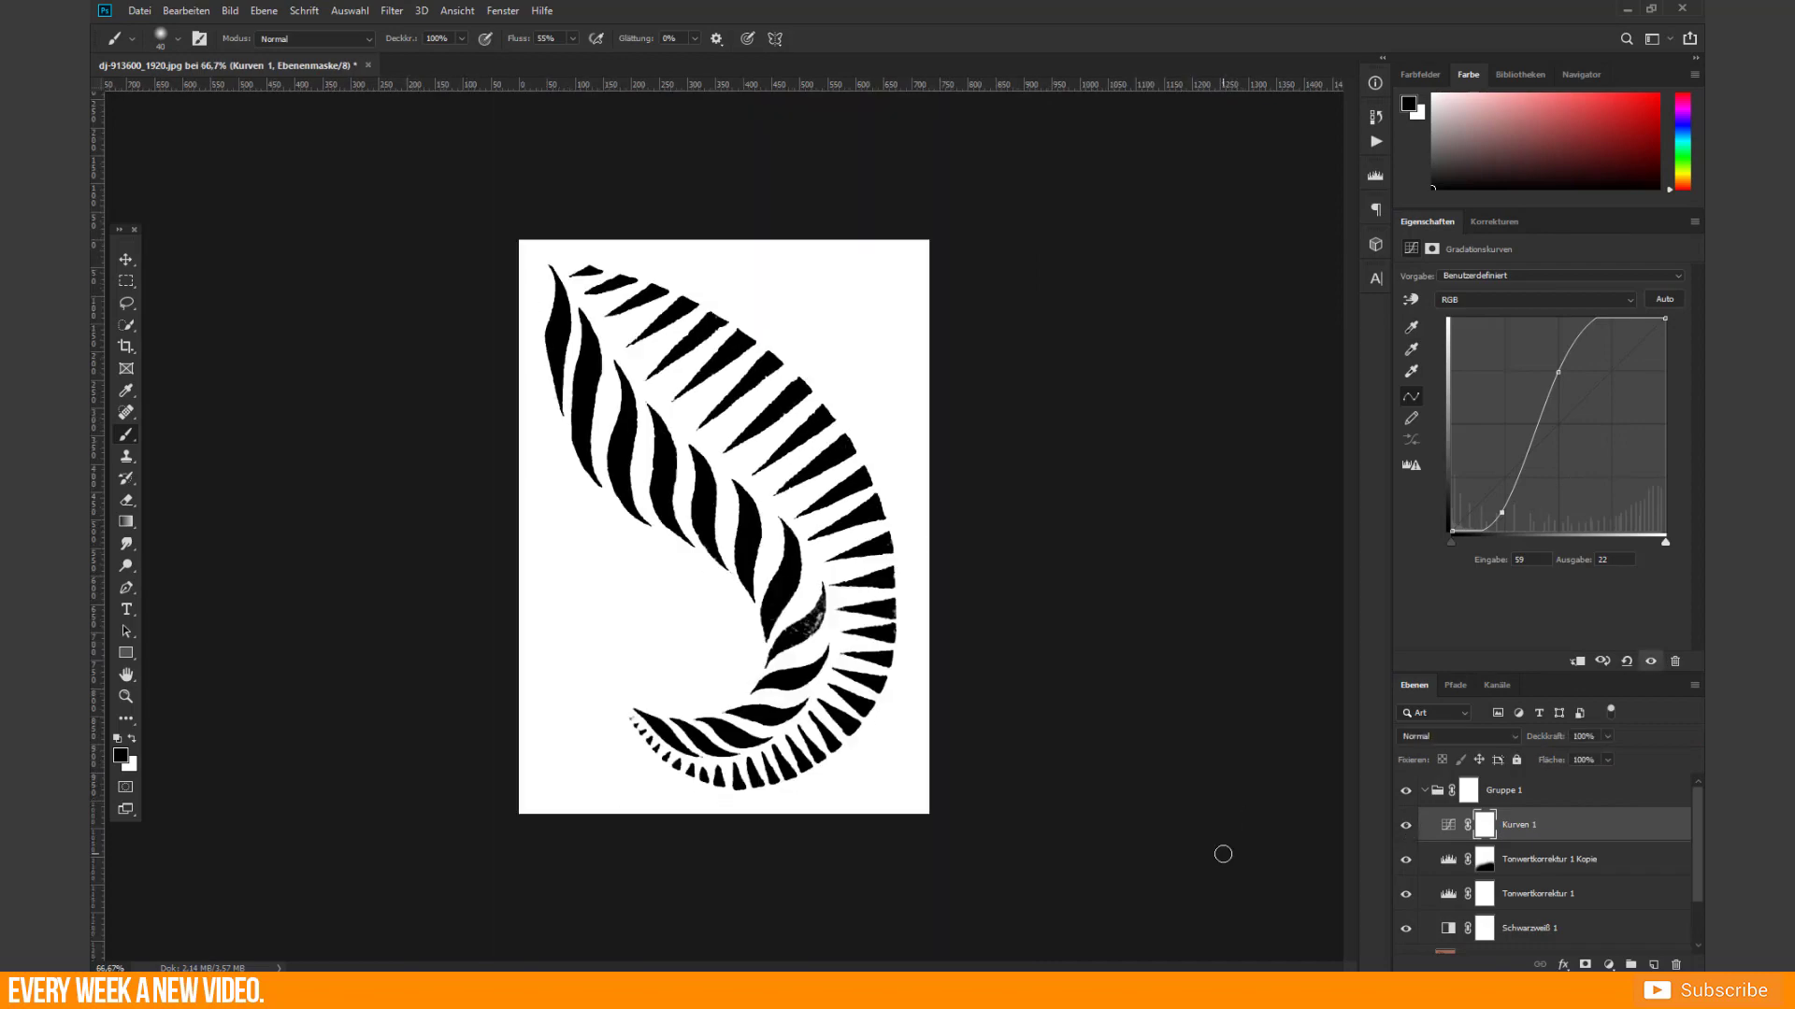
Select the white background with the Magic Wand at tolerance 50 and hide it in the group's mask
scroll(1691, 862, "down", 2)
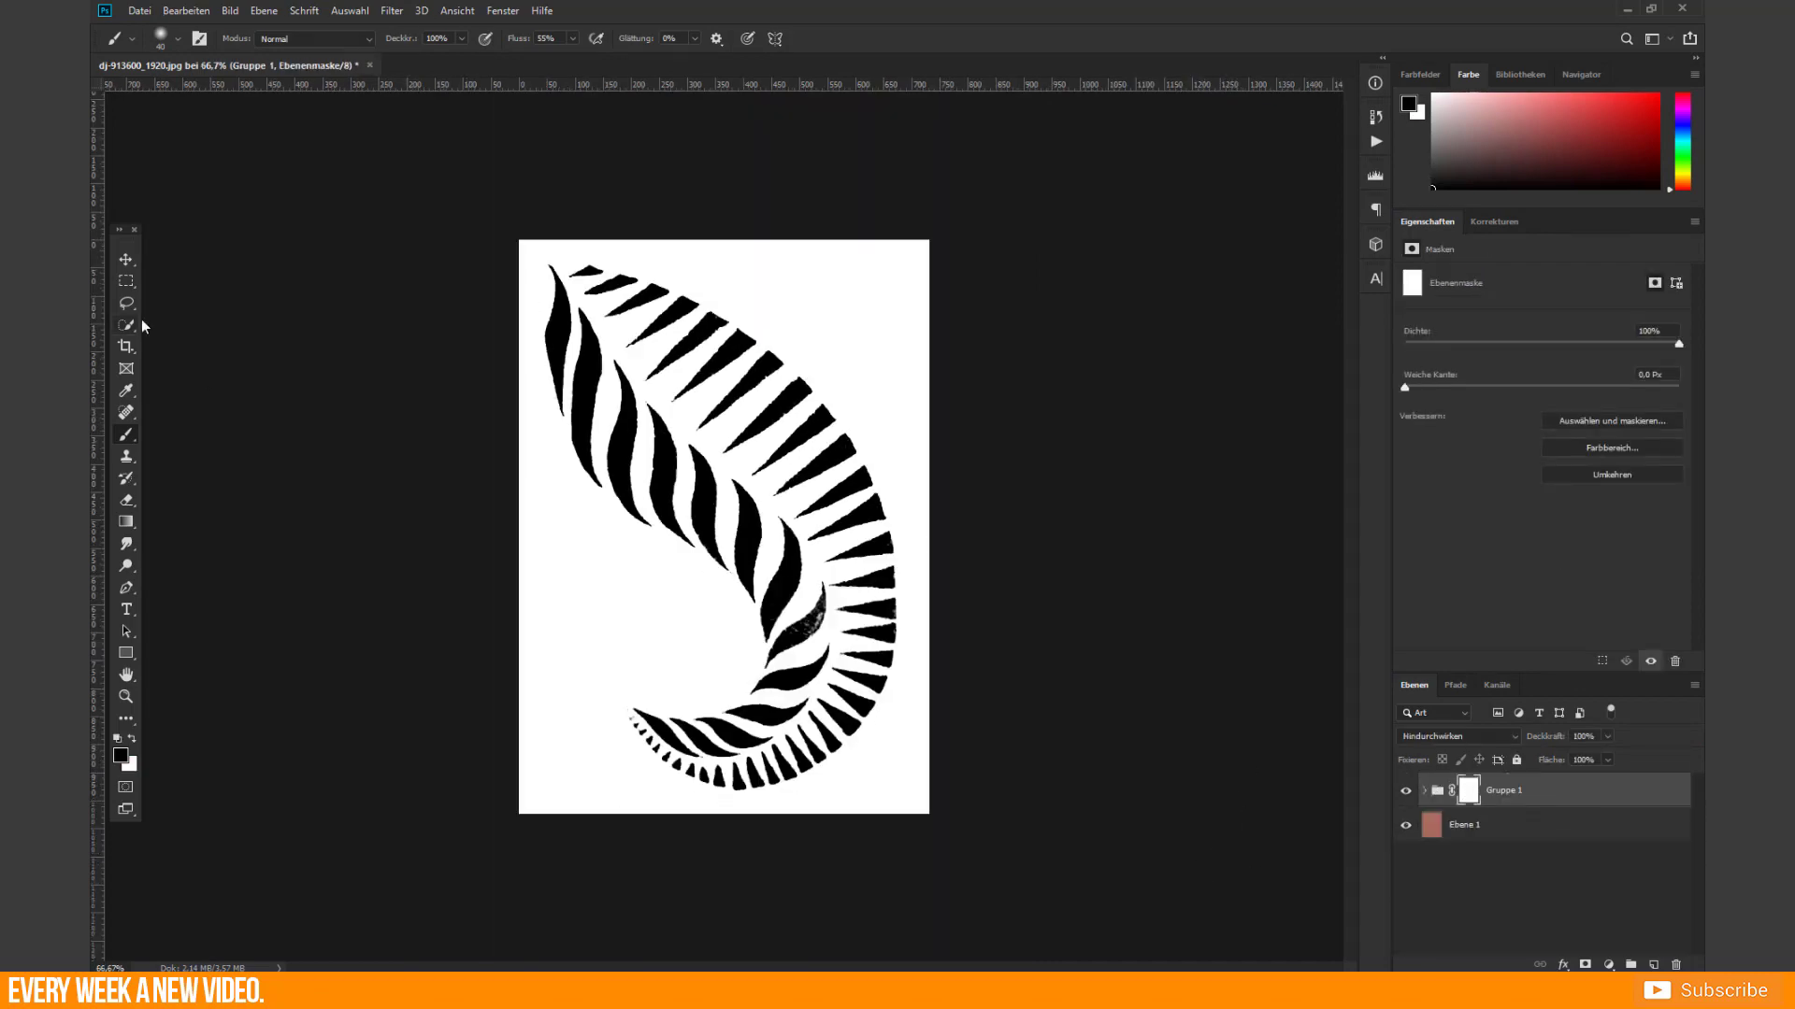
left_click(1468, 519)
left_click(350, 10)
mouse_move(430, 249)
left_click(575, 281)
key("Return")
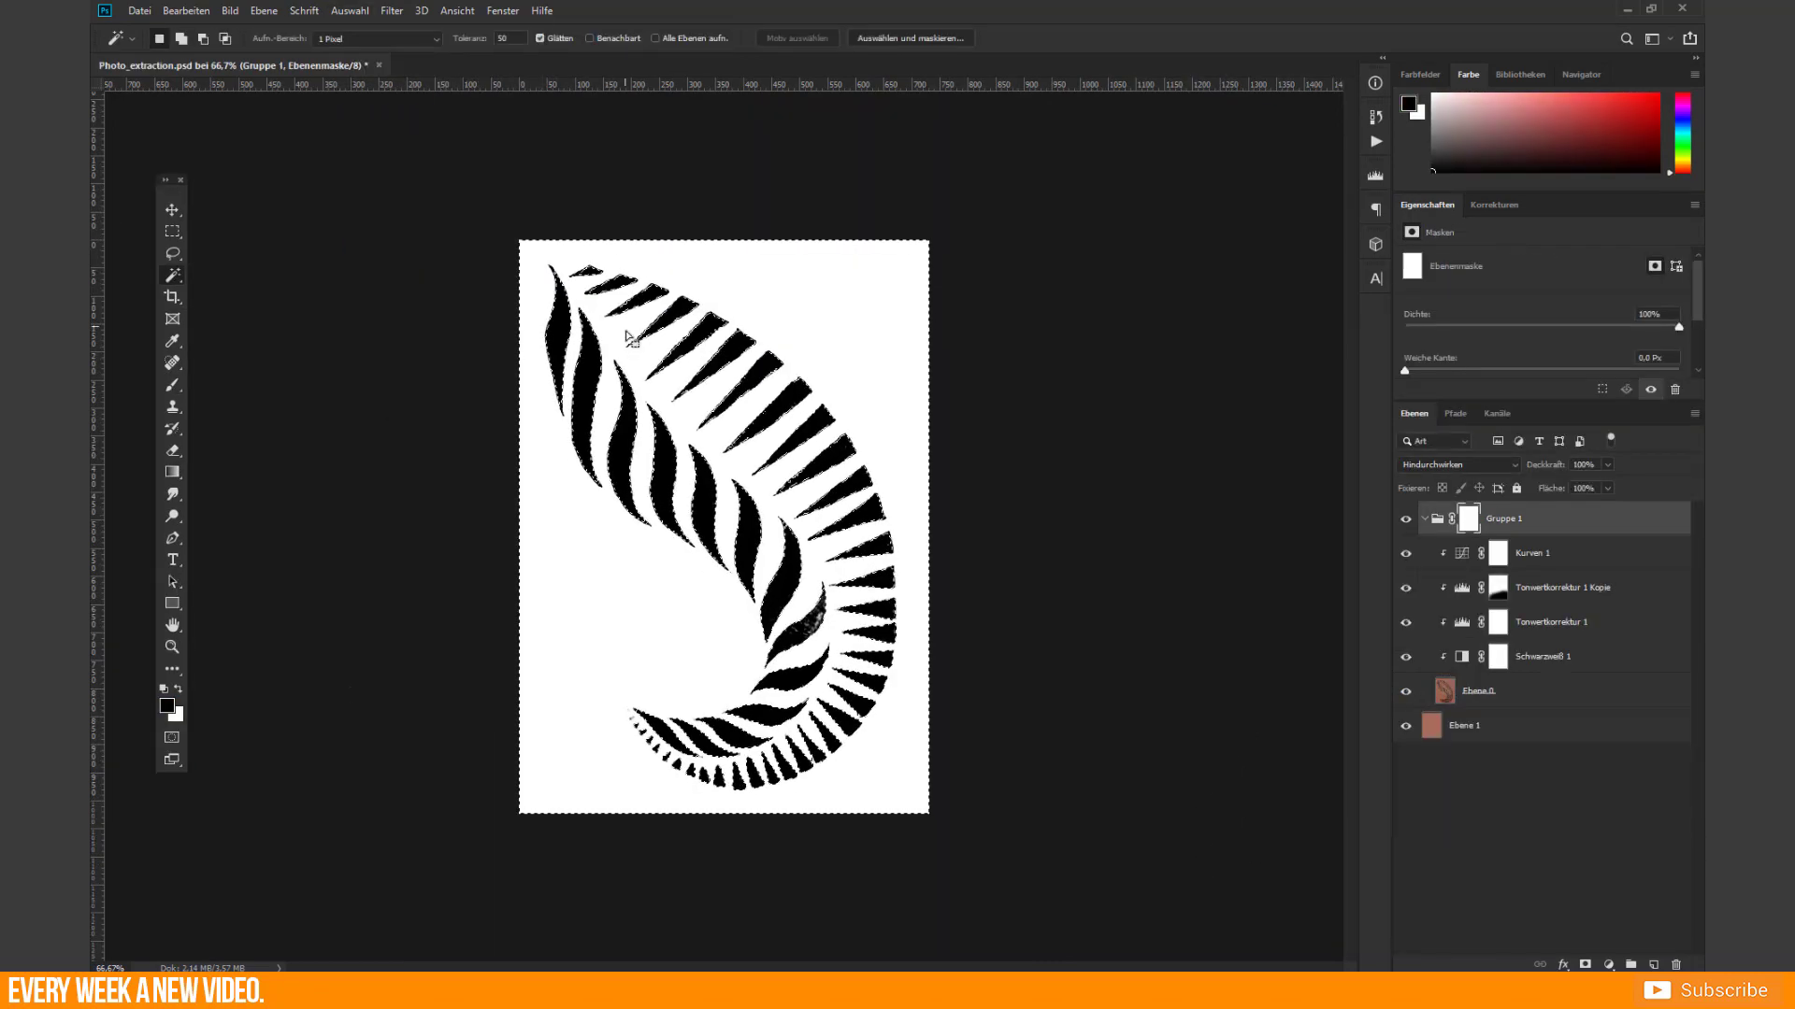
key("x")
key("Delete")
key("ctrl+d")
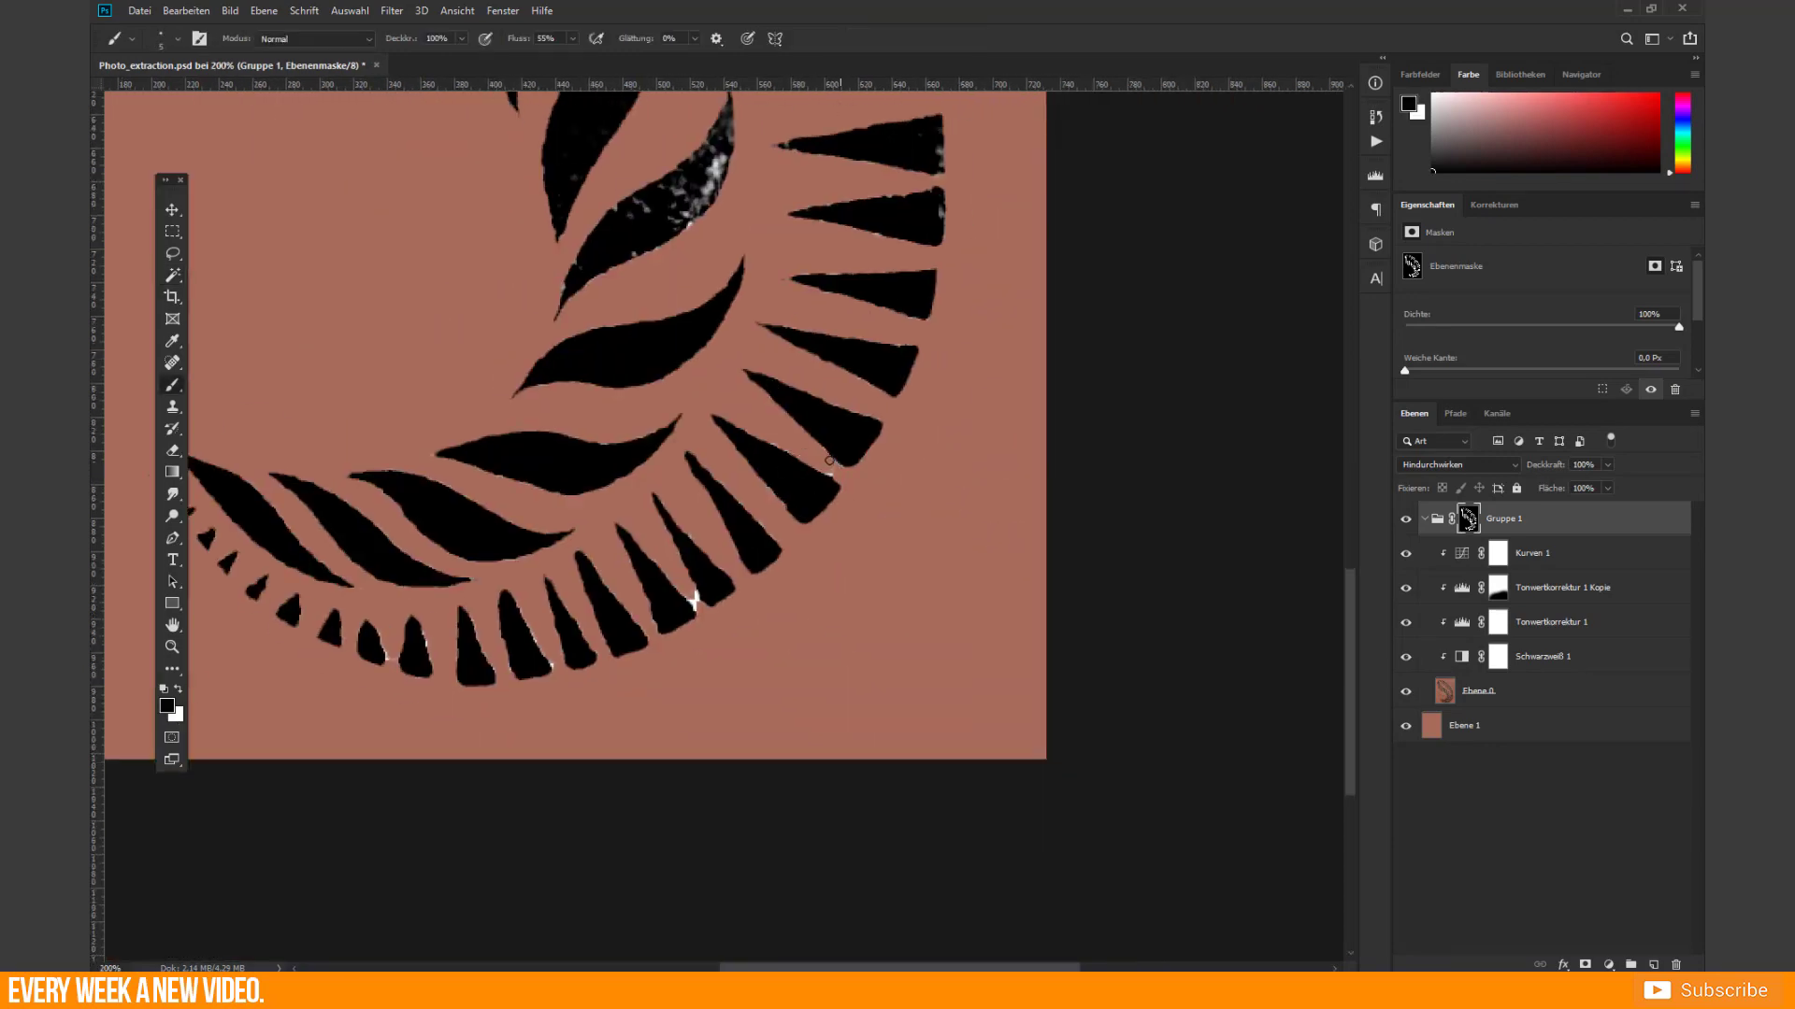
Load the group's mask as a selection and create a new layer for the extracted tattoo
scroll(700, 544, "down", 6)
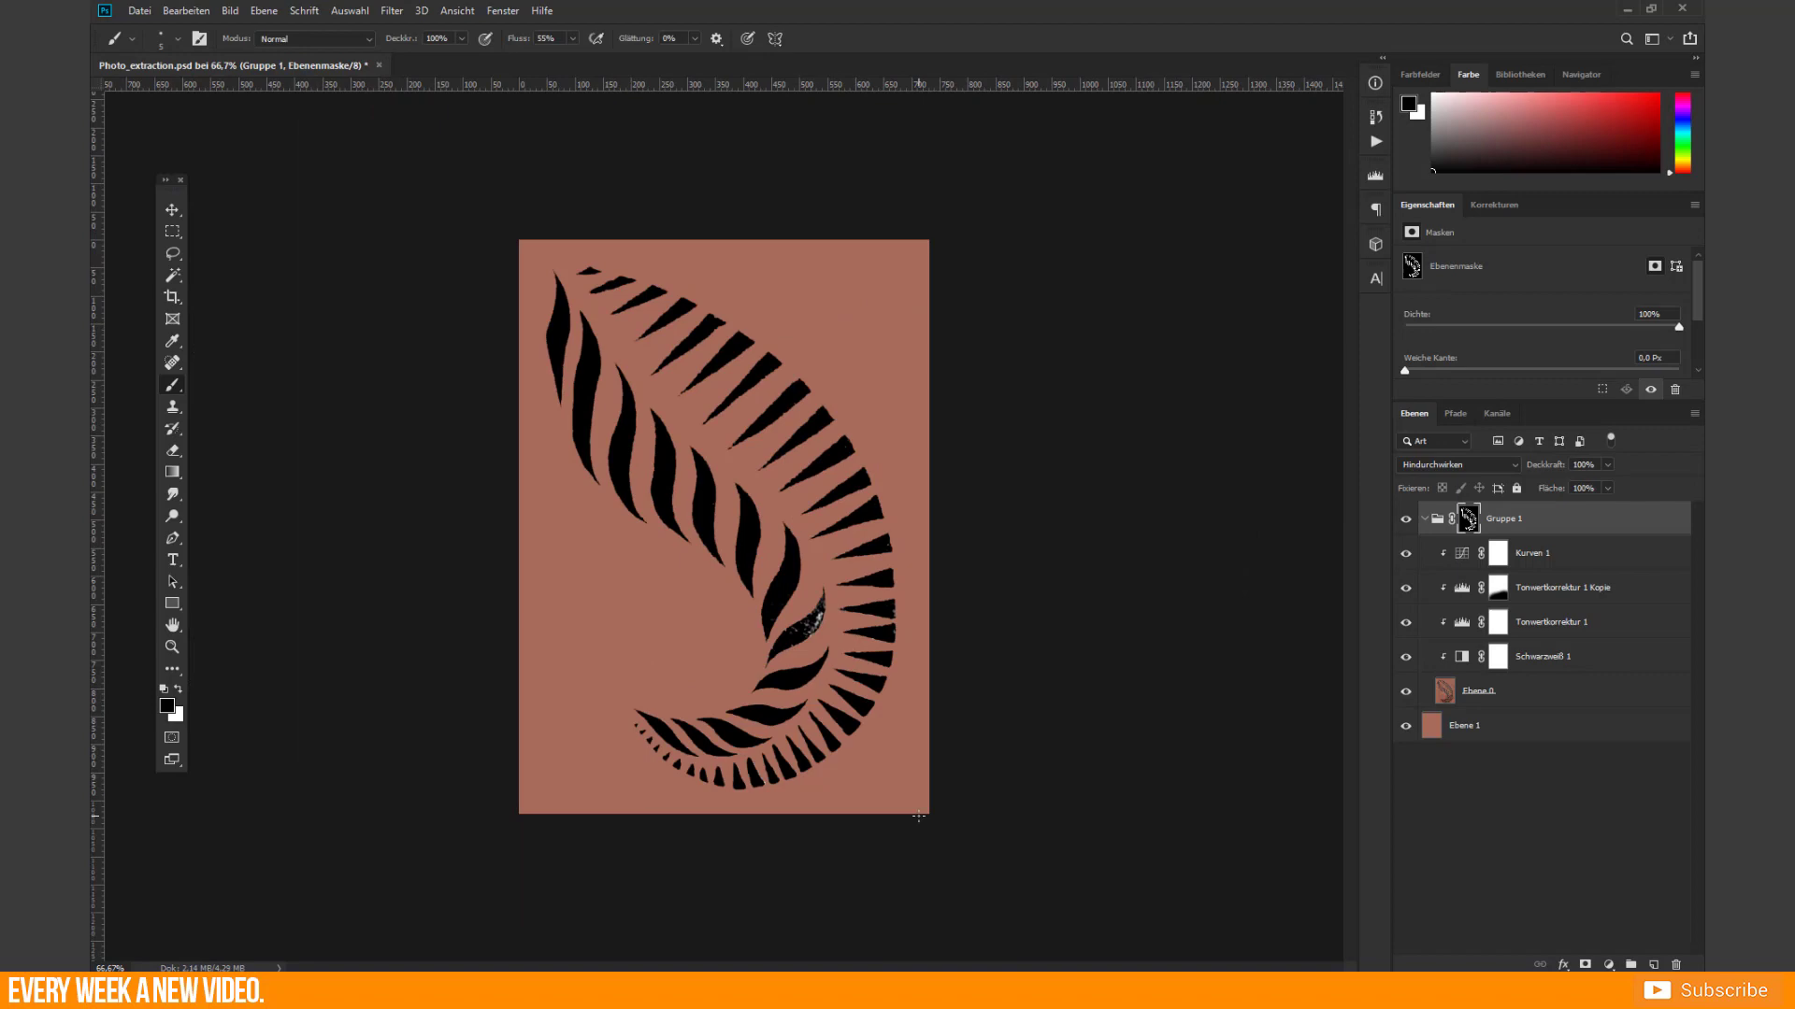
left_click(1424, 518)
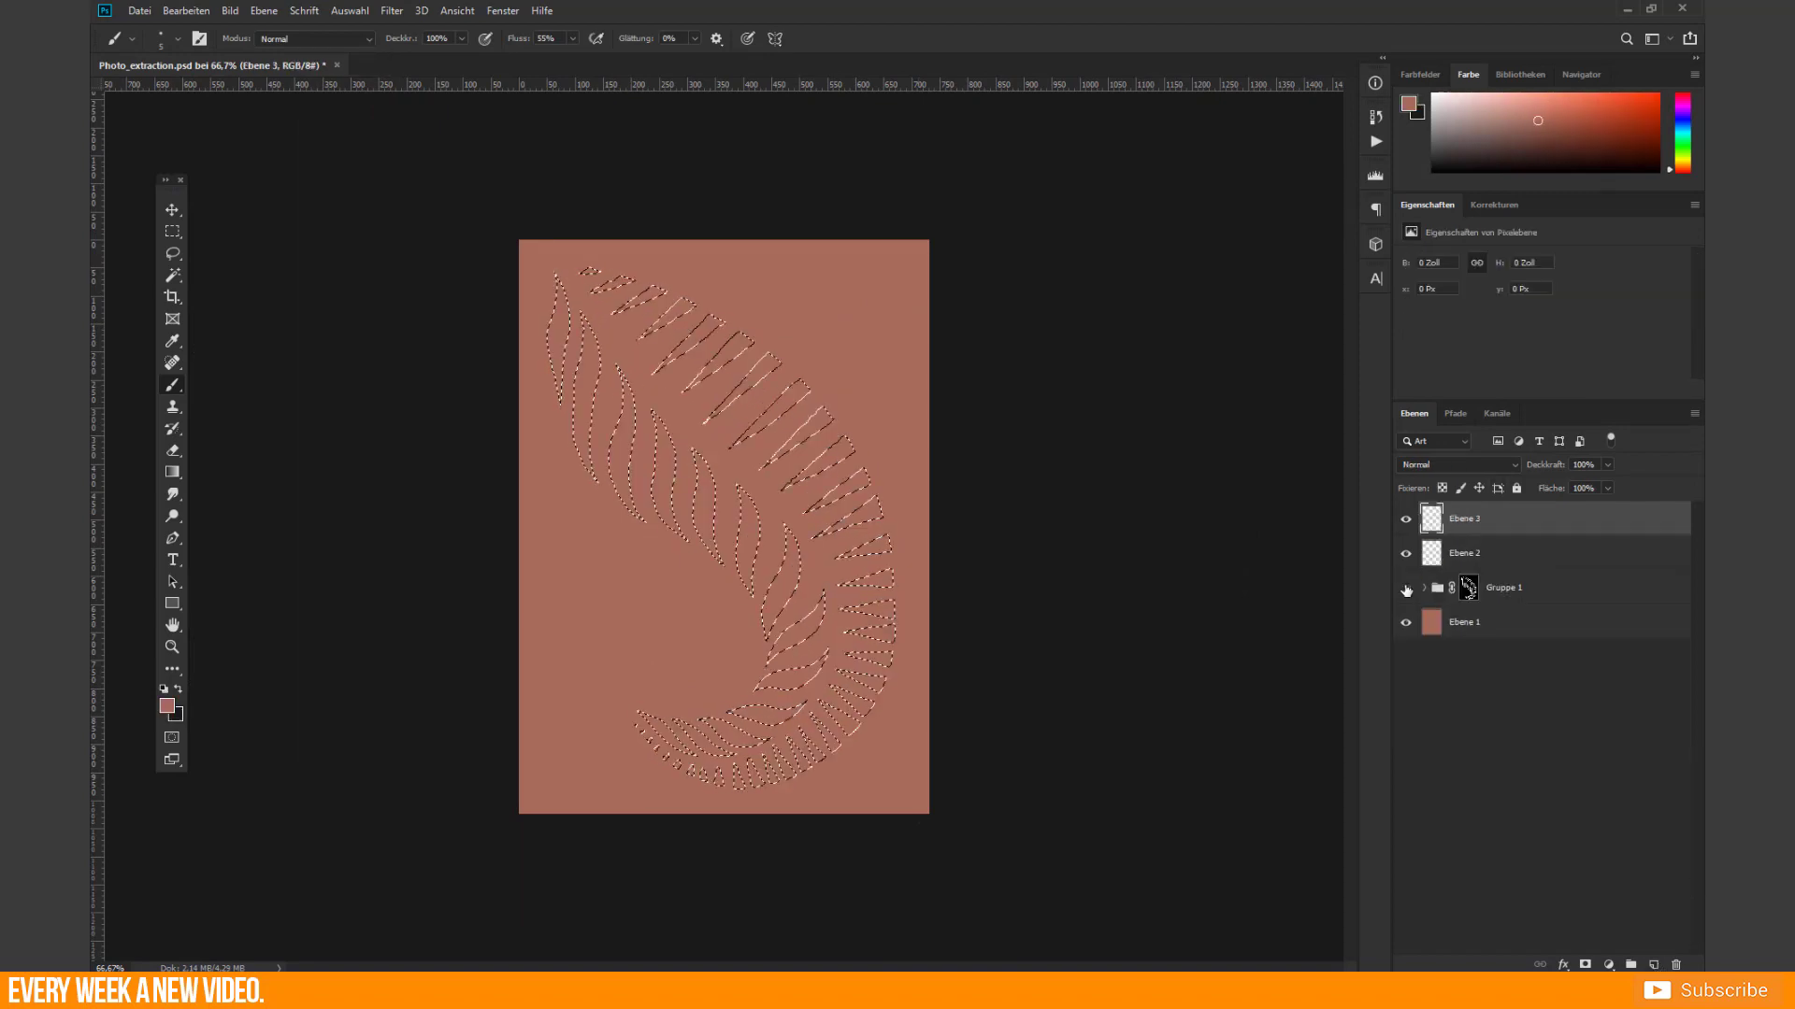
left_click(1406, 588)
key("ctrl+plus")
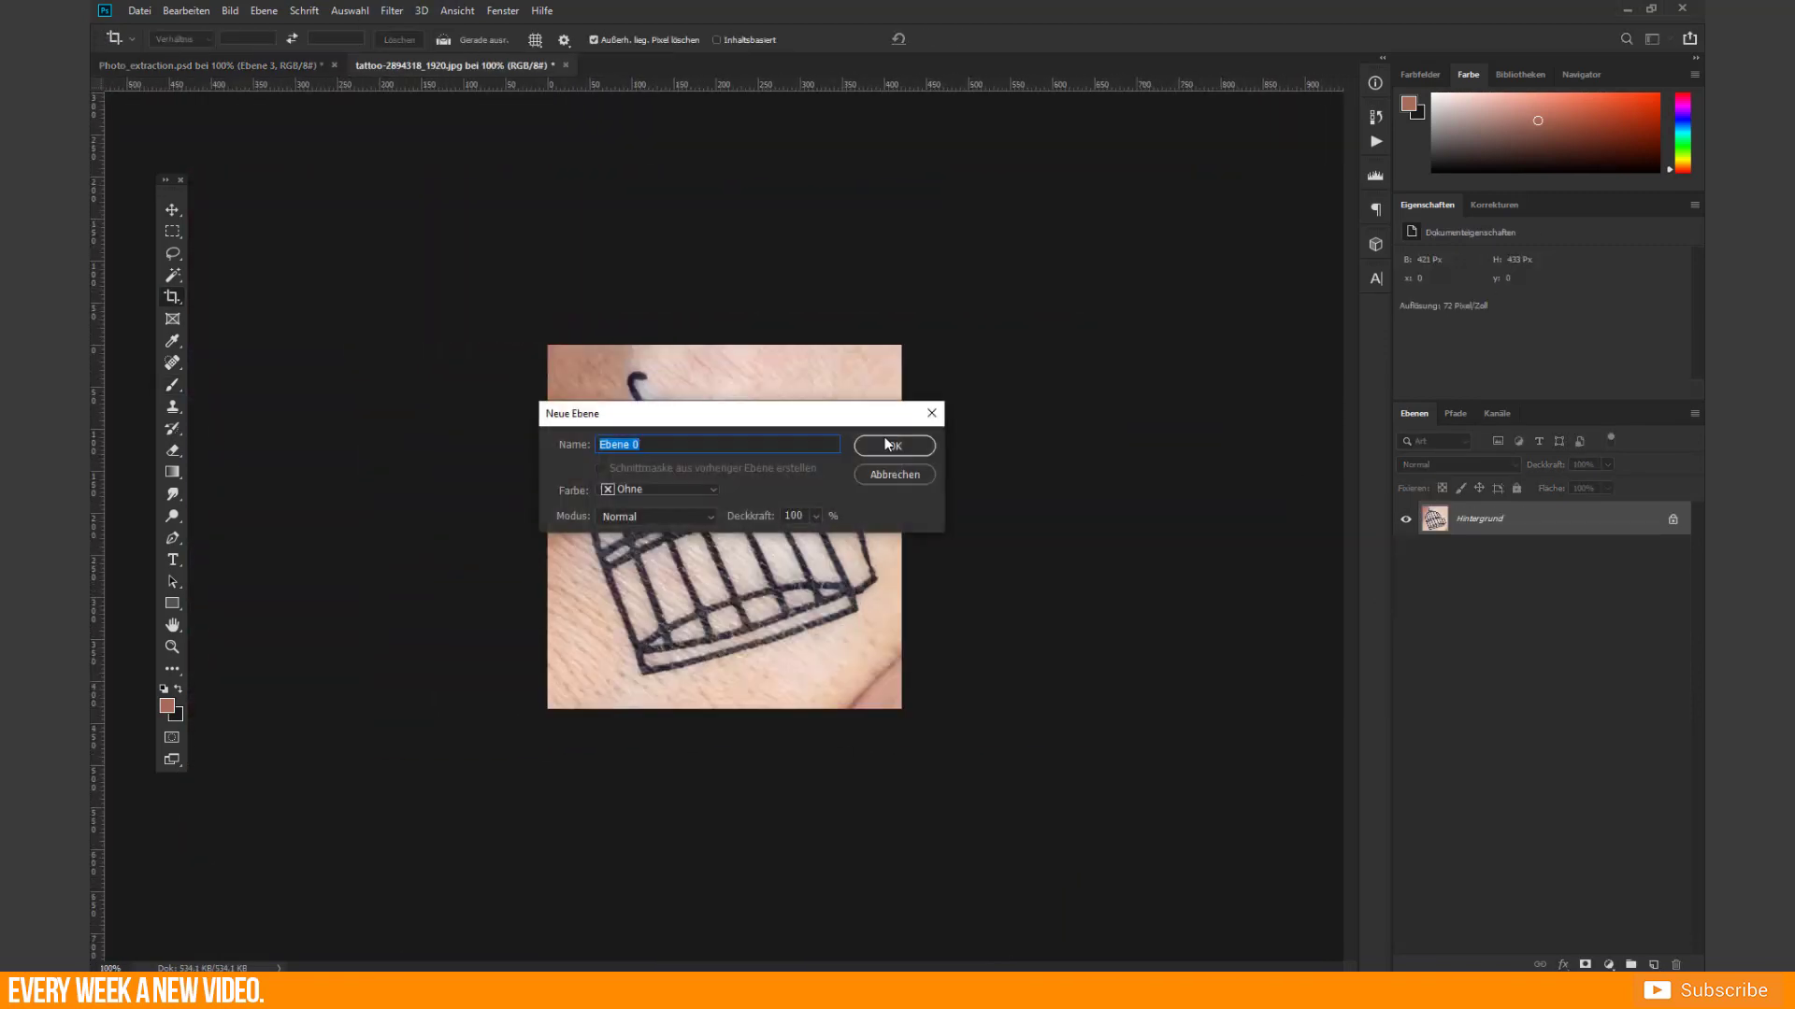
Crop the tattooed hands photo to the birdcage and add an empty layer for brush retouching
left_click(884, 445)
key("ctrl+shift+alt+n")
key("b")
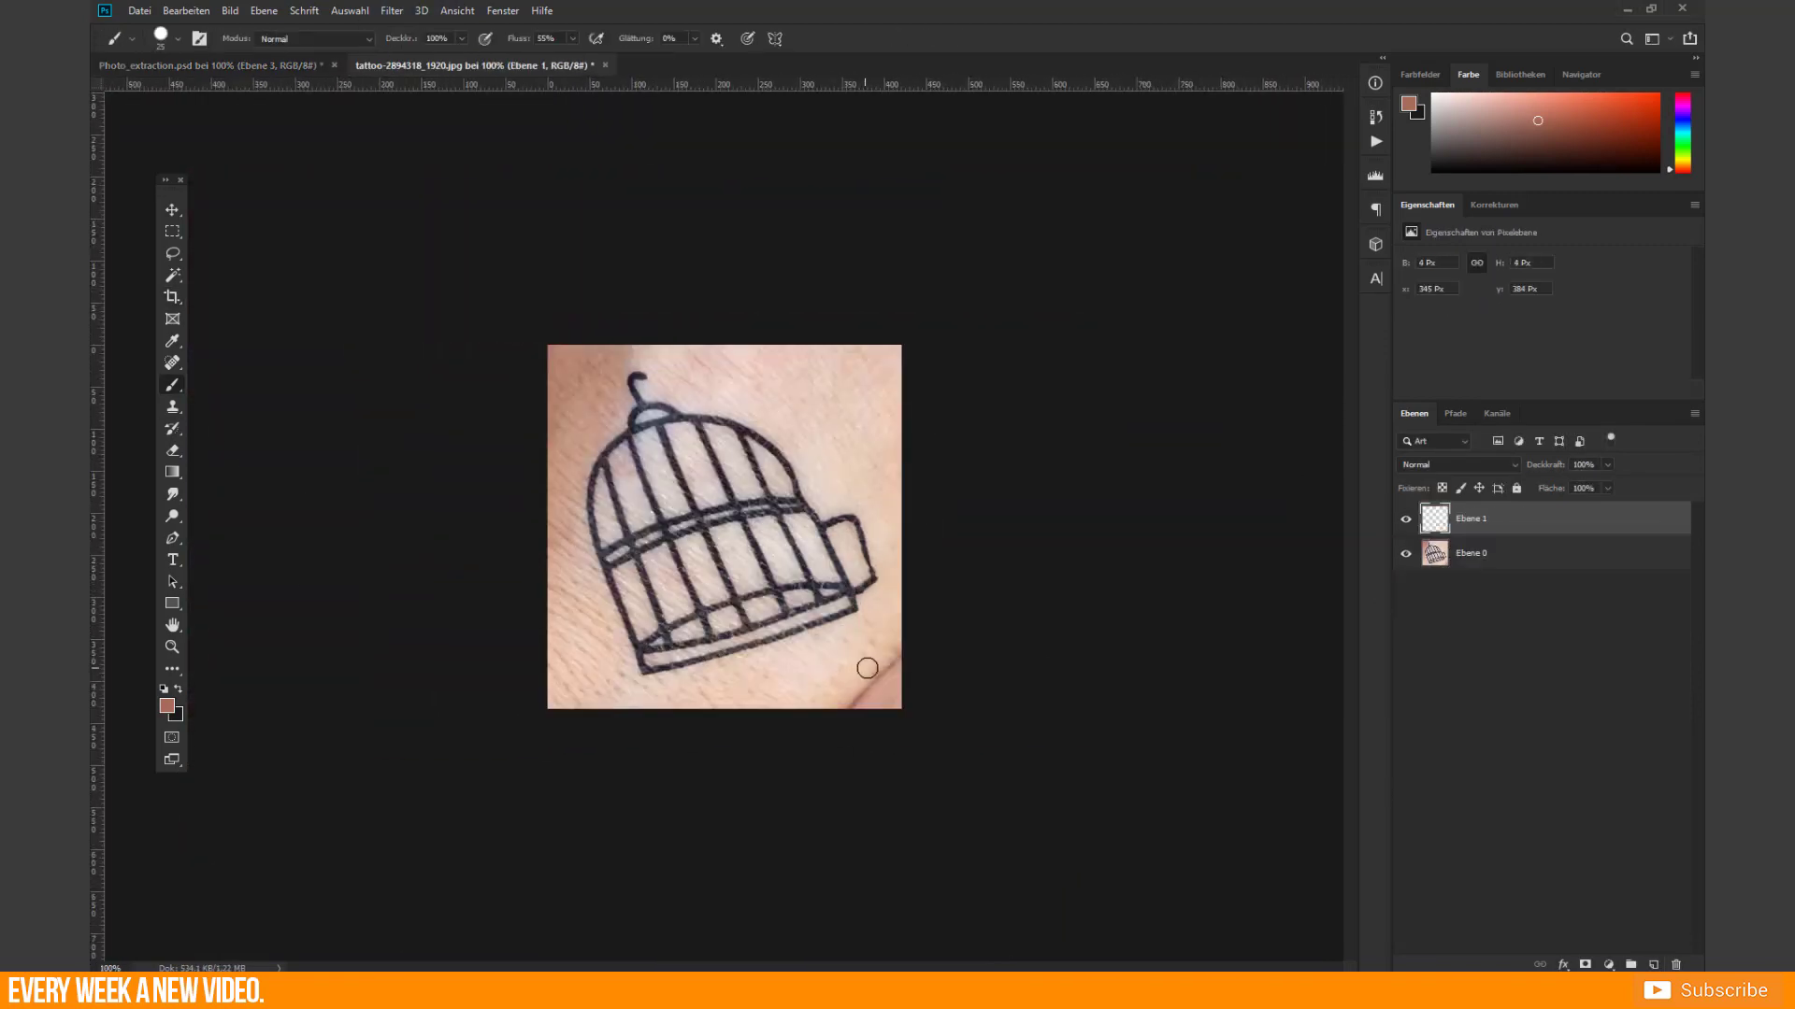
Paint sampled light skin tone over the dark corners and shadows around the birdcage
right_click(859, 669)
left_click(879, 668, "alt")
left_click_drag(893, 665, 837, 682)
left_click_drag(584, 369, 571, 603)
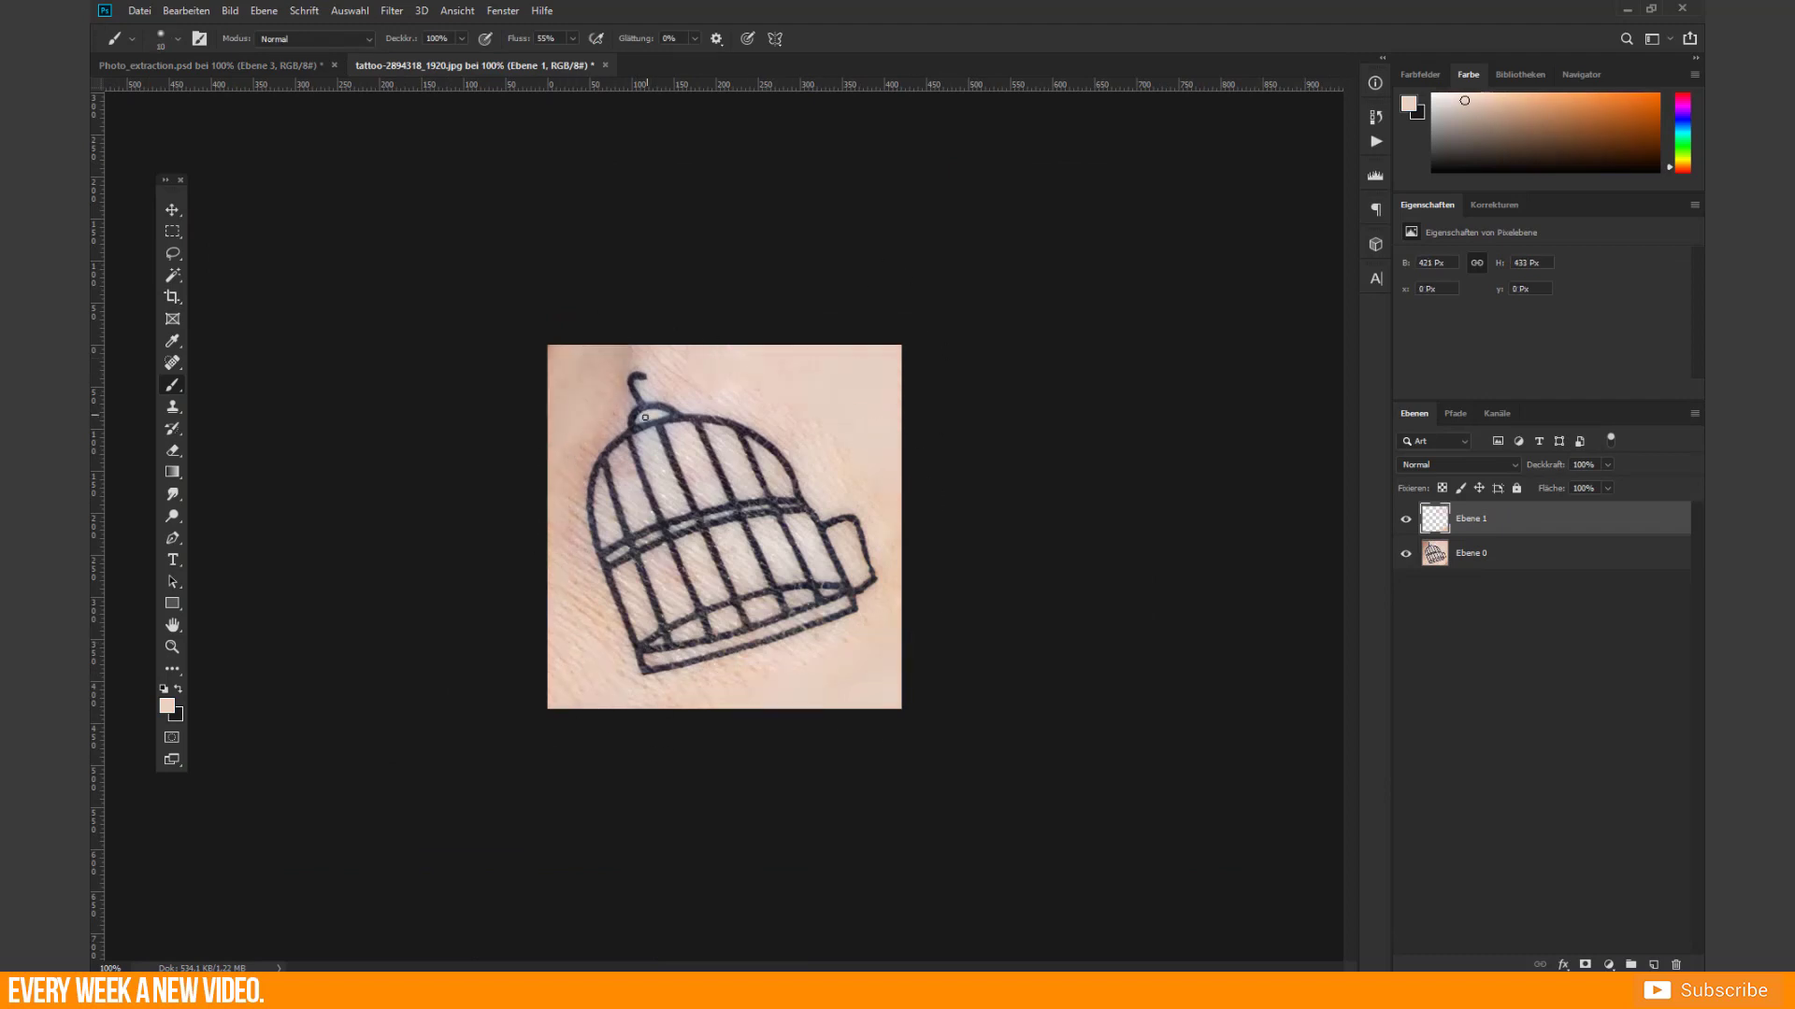
Merge the retouching with the photo and rotate the birdcage clockwise until it stands upright
key("ctrl+e")
key("ctrl+t")
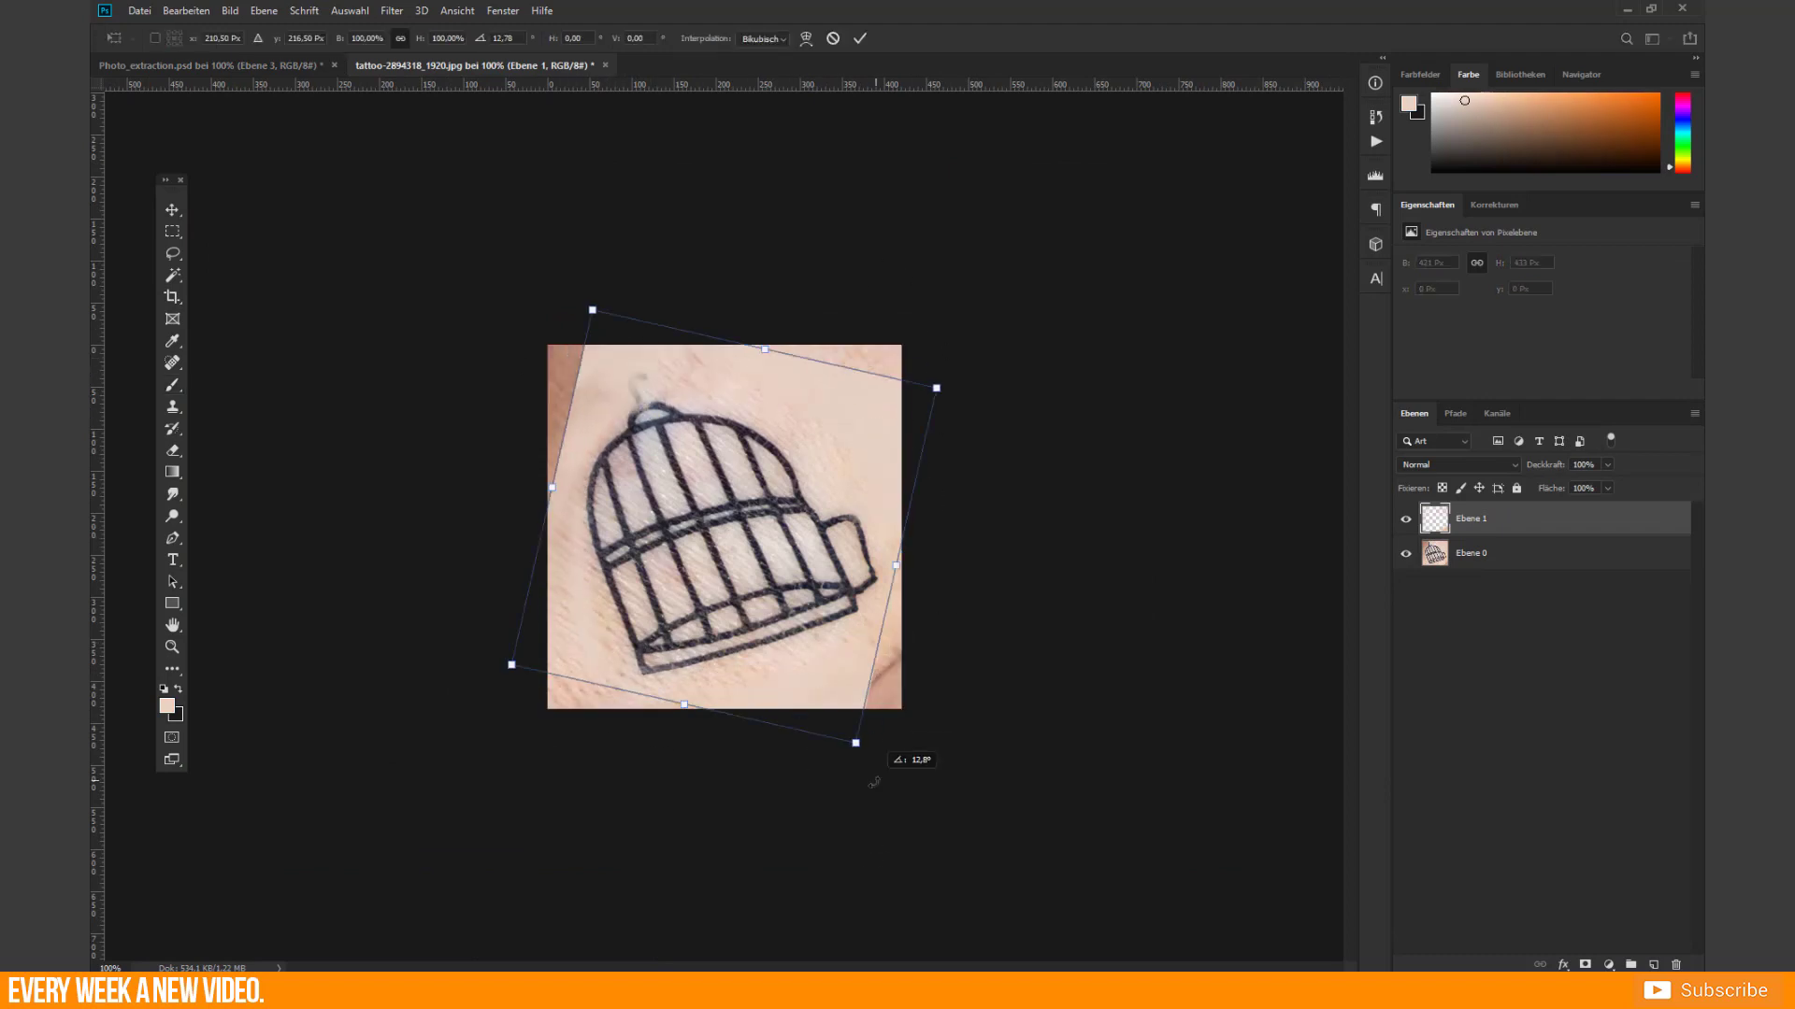
key("x")
Fill a layer beneath the rotated birdcage, merge the two and paint skin tone over the exposed corners
left_click_drag(1470, 519, 1470, 607)
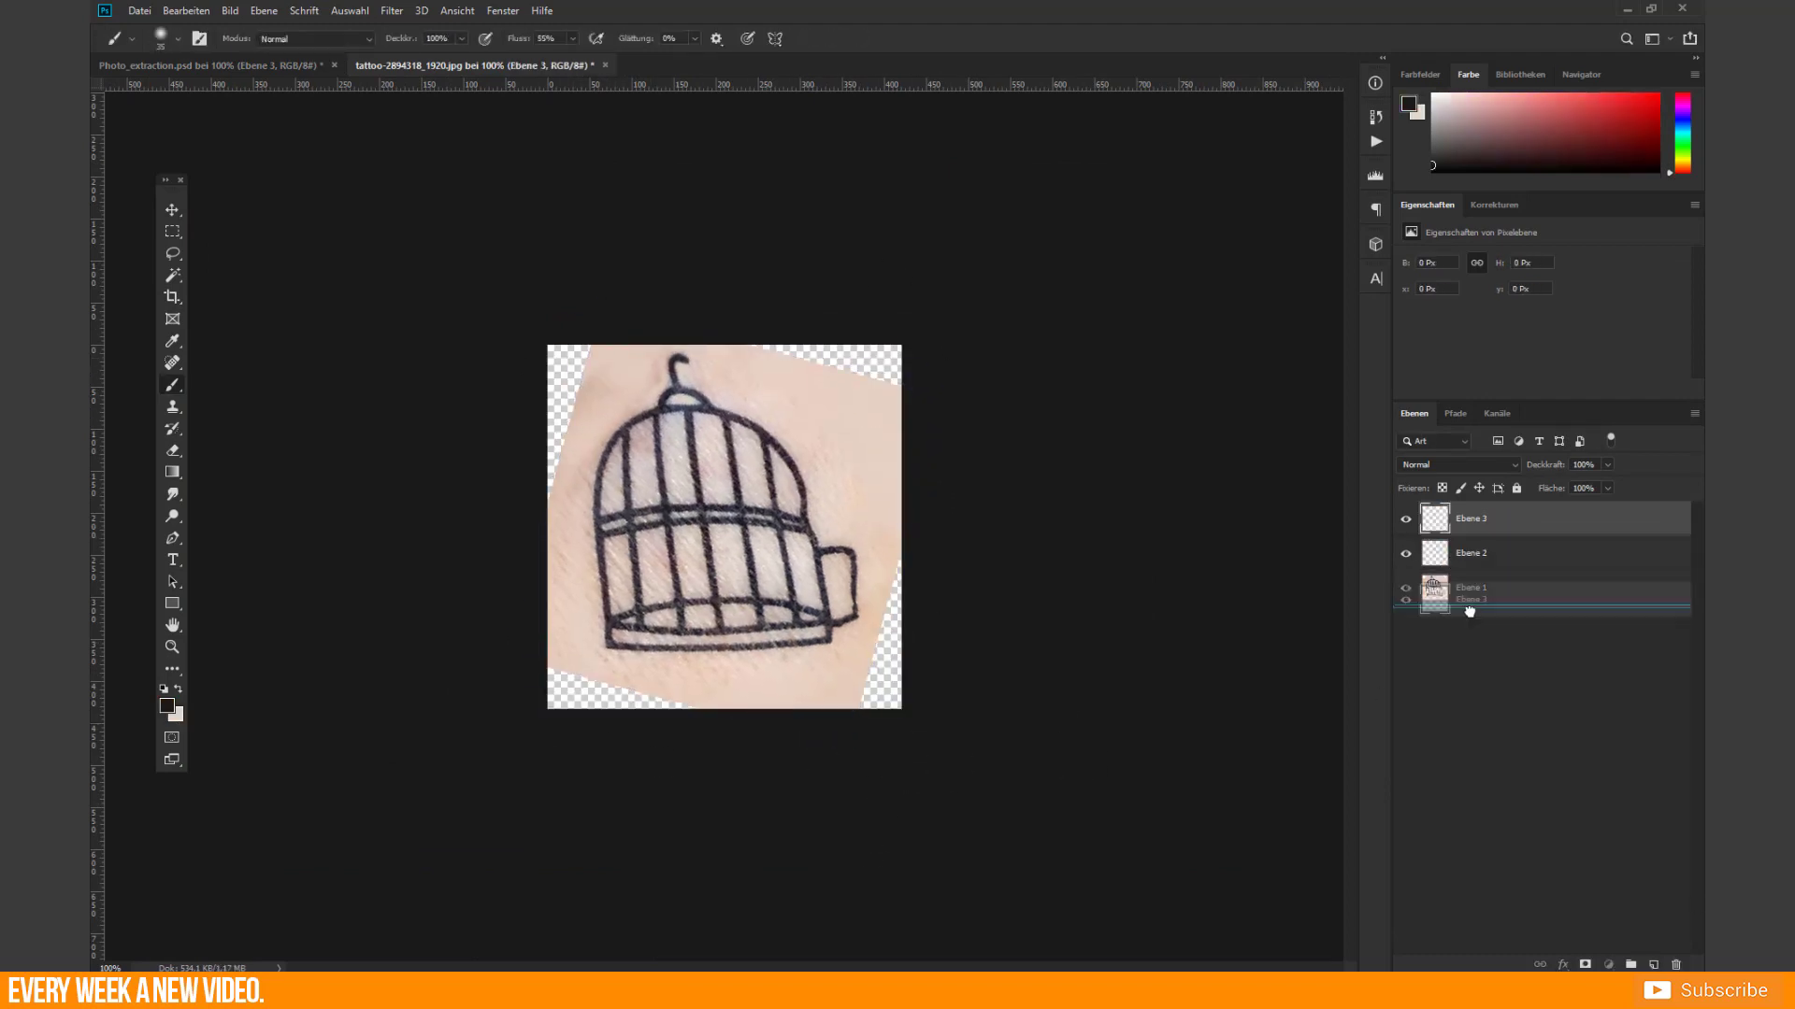
key("ctrl+BackSpace")
left_click(1486, 553, "shift")
key("ctrl+e")
key("x")
left_click_drag(561, 496, 584, 384)
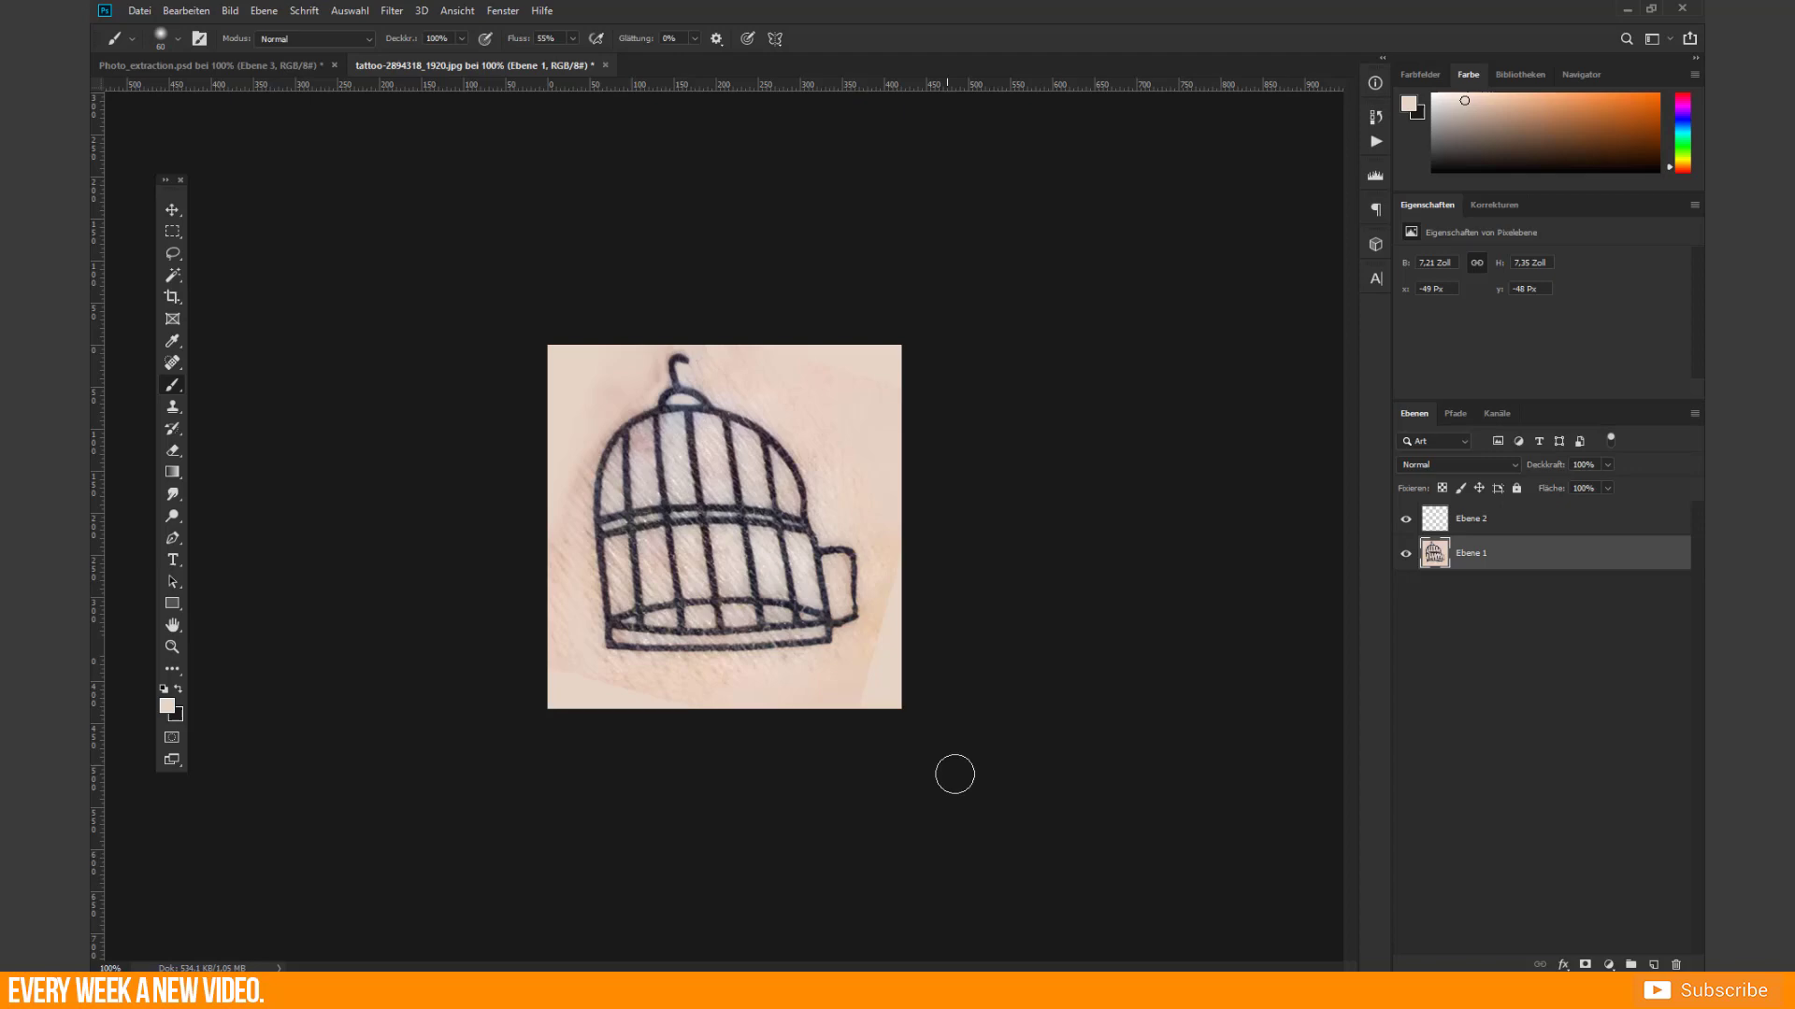
Add Black & White and Levels adjustment layers and push the sliders until the birdcage contrasts strongly with white
left_click(1607, 964)
left_click(1589, 835)
left_click(1485, 569, "alt")
left_click(1608, 963)
left_click(1589, 739)
left_click_drag(1434, 401, 1434, 447)
left_click_drag(1448, 381, 1495, 381)
left_click_drag(1662, 381, 1529, 350)
Merge the adjustment layers with the birdcage, then duplicate the result and merge the copies
left_click(1533, 667, "shift")
key("ctrl+e")
key("ctrl+j")
key("ctrl+j")
key("ctrl+e")
Add a Curves adjustment layer and merge it with the birdcage layer
left_click(1608, 964)
left_click(1599, 749)
left_click(1506, 738, "shift")
key("ctrl+e")
Rotate the black-and-white birdcage slightly further clockwise
key("ctrl+t")
left_click_drag(1075, 823, 1041, 861)
key("Return")
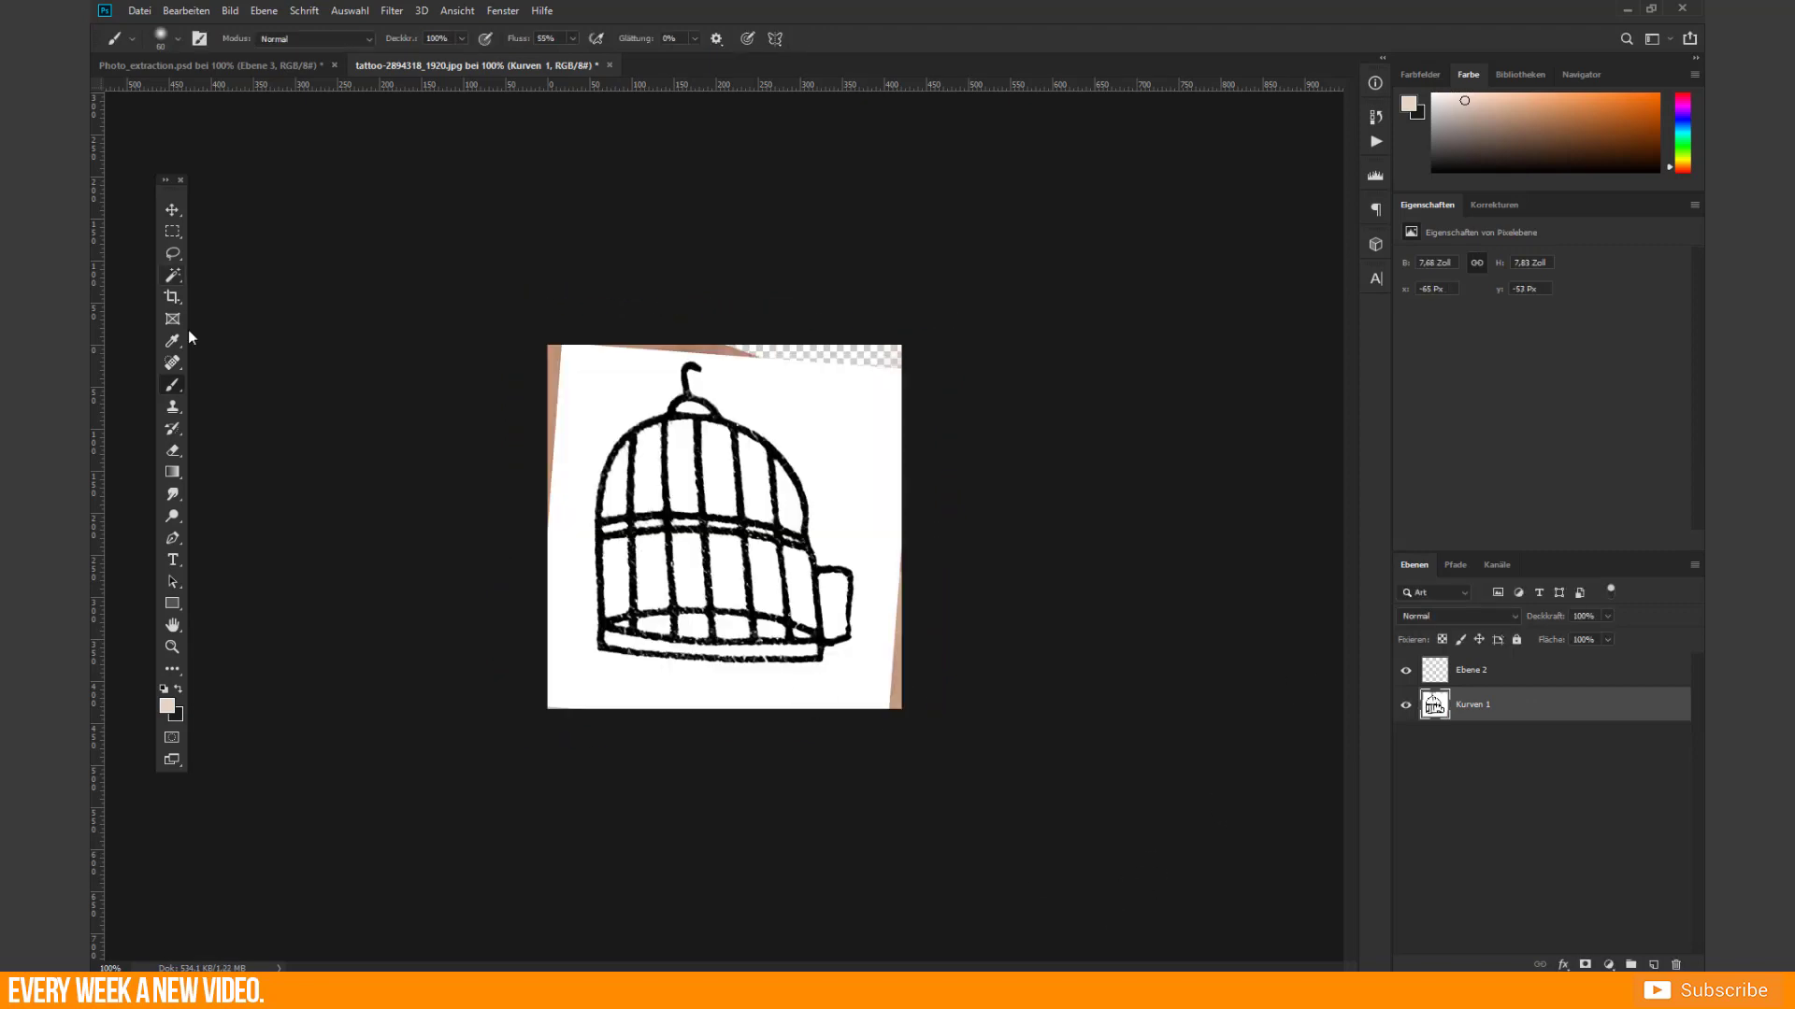
Lasso the leftover skin-coloured and transparent edges around the birdcage and fill them with white
left_click(172, 253)
left_click_drag(452, 721, 698, 350)
key("ctrl+BackSpace")
left_click_drag(973, 748, 829, 898)
key("Delete")
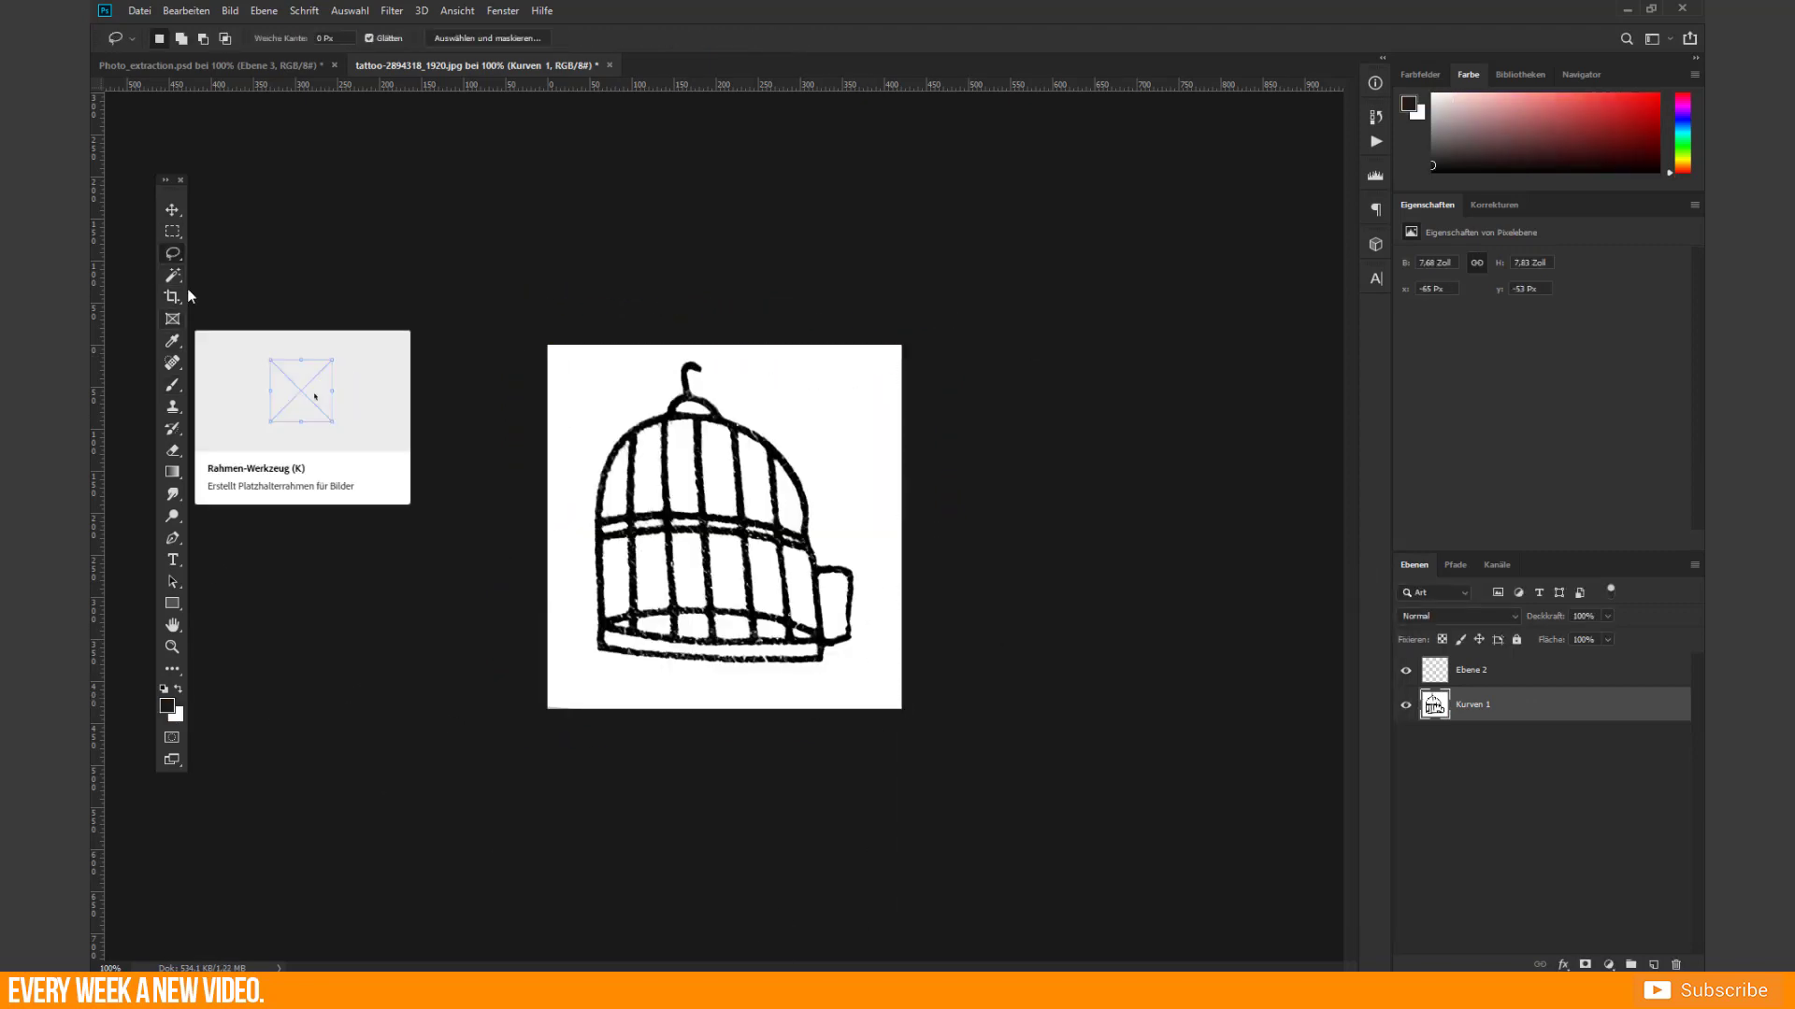
Select the white background with the Magic Wand, invert the selection and mask the birdcage layer with it
left_click(172, 275)
left_click(860, 682)
left_click(350, 10)
left_click(415, 81)
left_click(1584, 964)
Add a new layer beneath the masked birdcage and fill it with orange
left_click(1653, 964)
left_click_drag(1542, 705, 1542, 748)
key("ctrl+BackSpace")
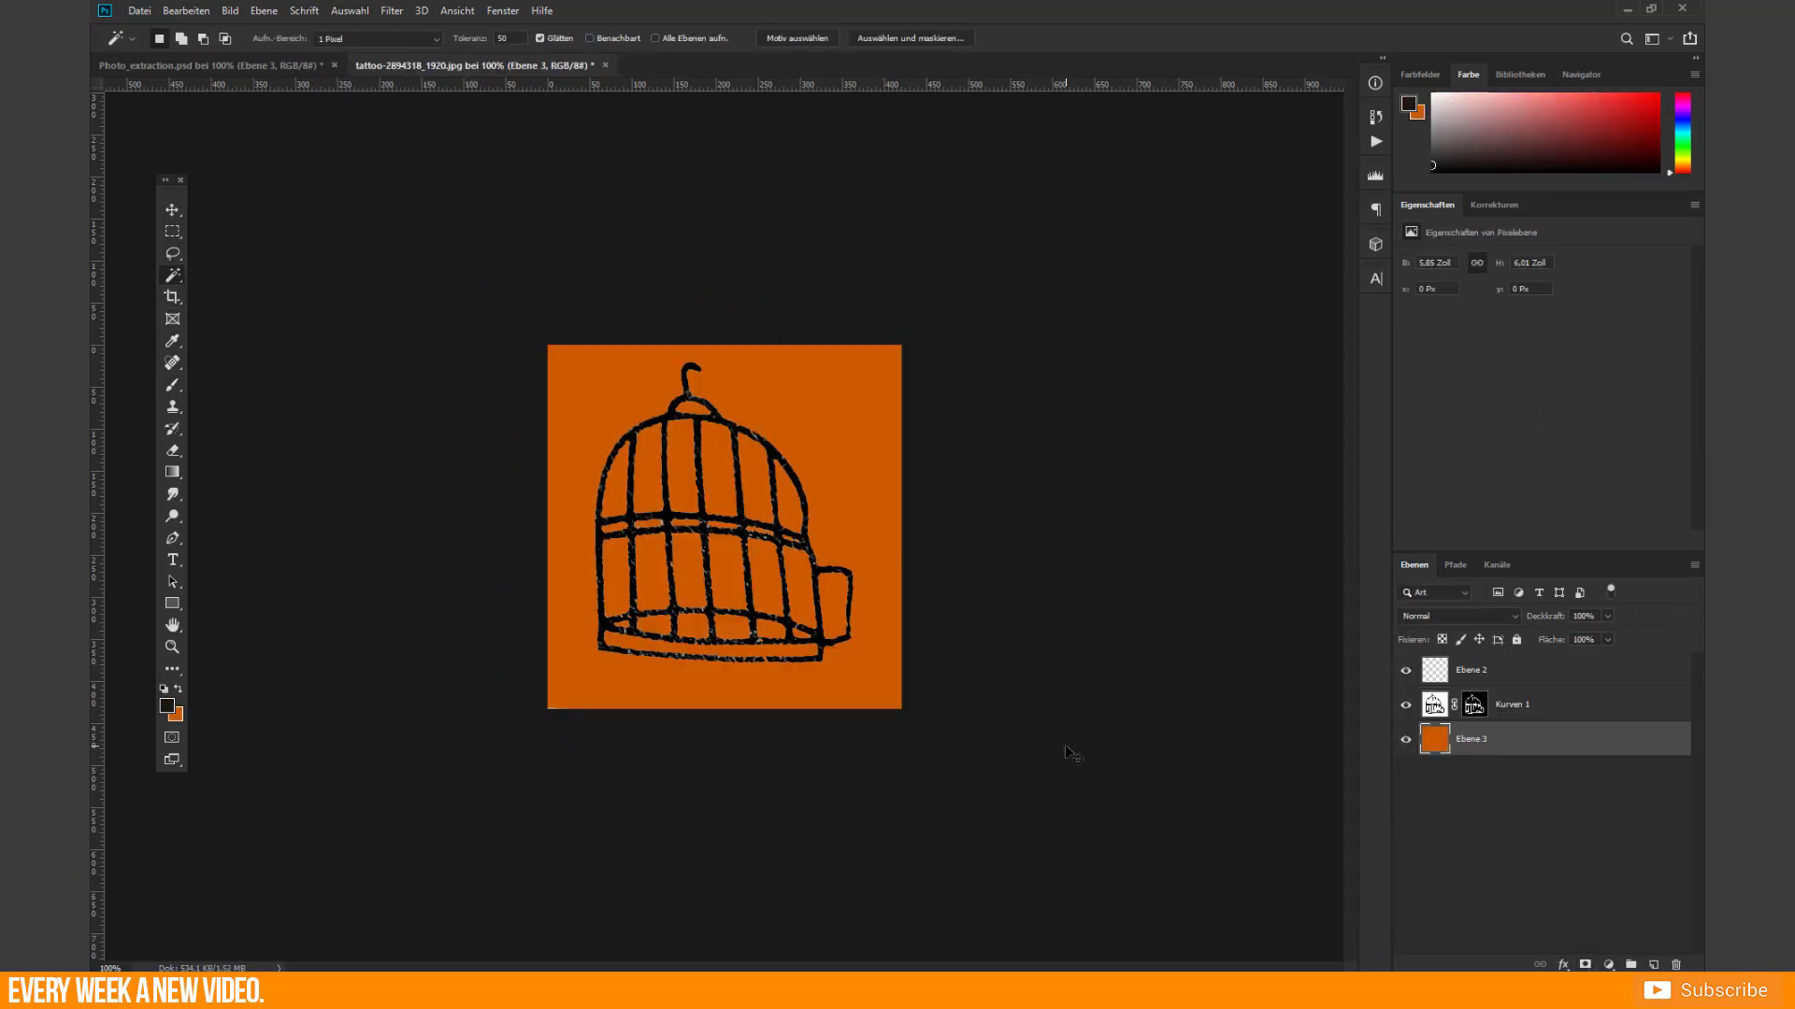
key("v")
left_click_drag(711, 561, 725, 587)
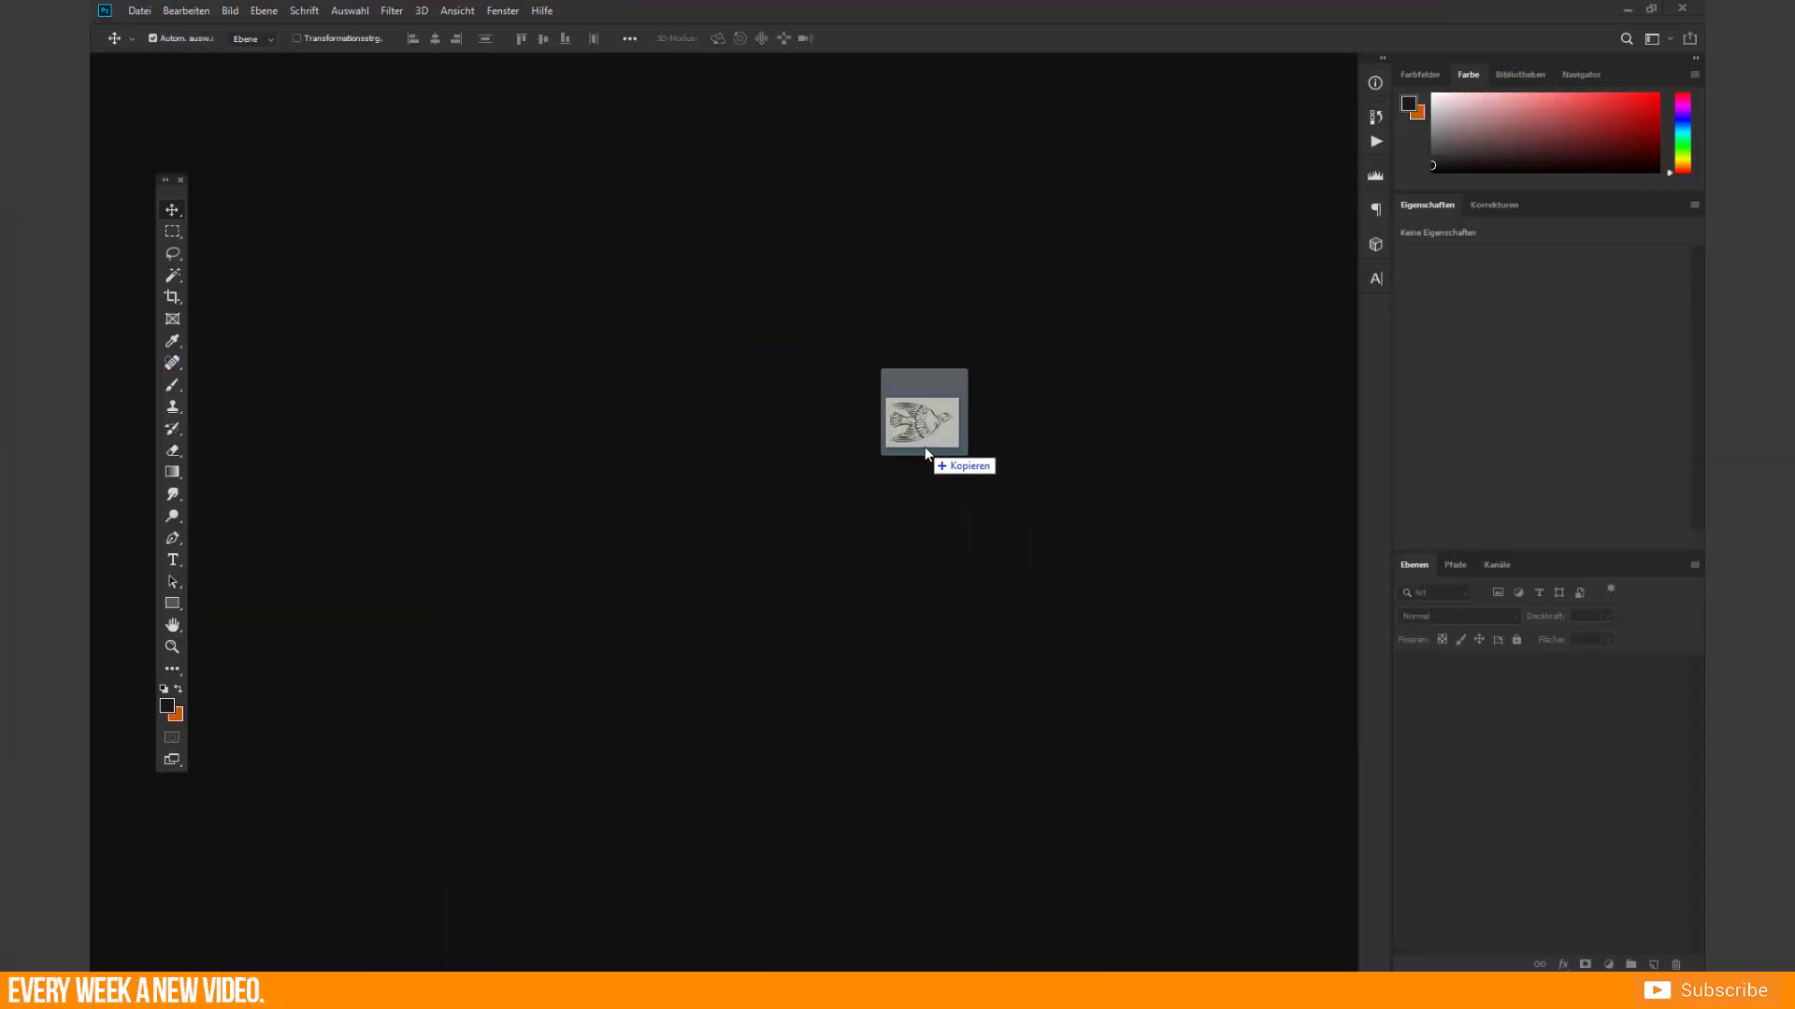
left_click_drag(925, 453, 918, 465)
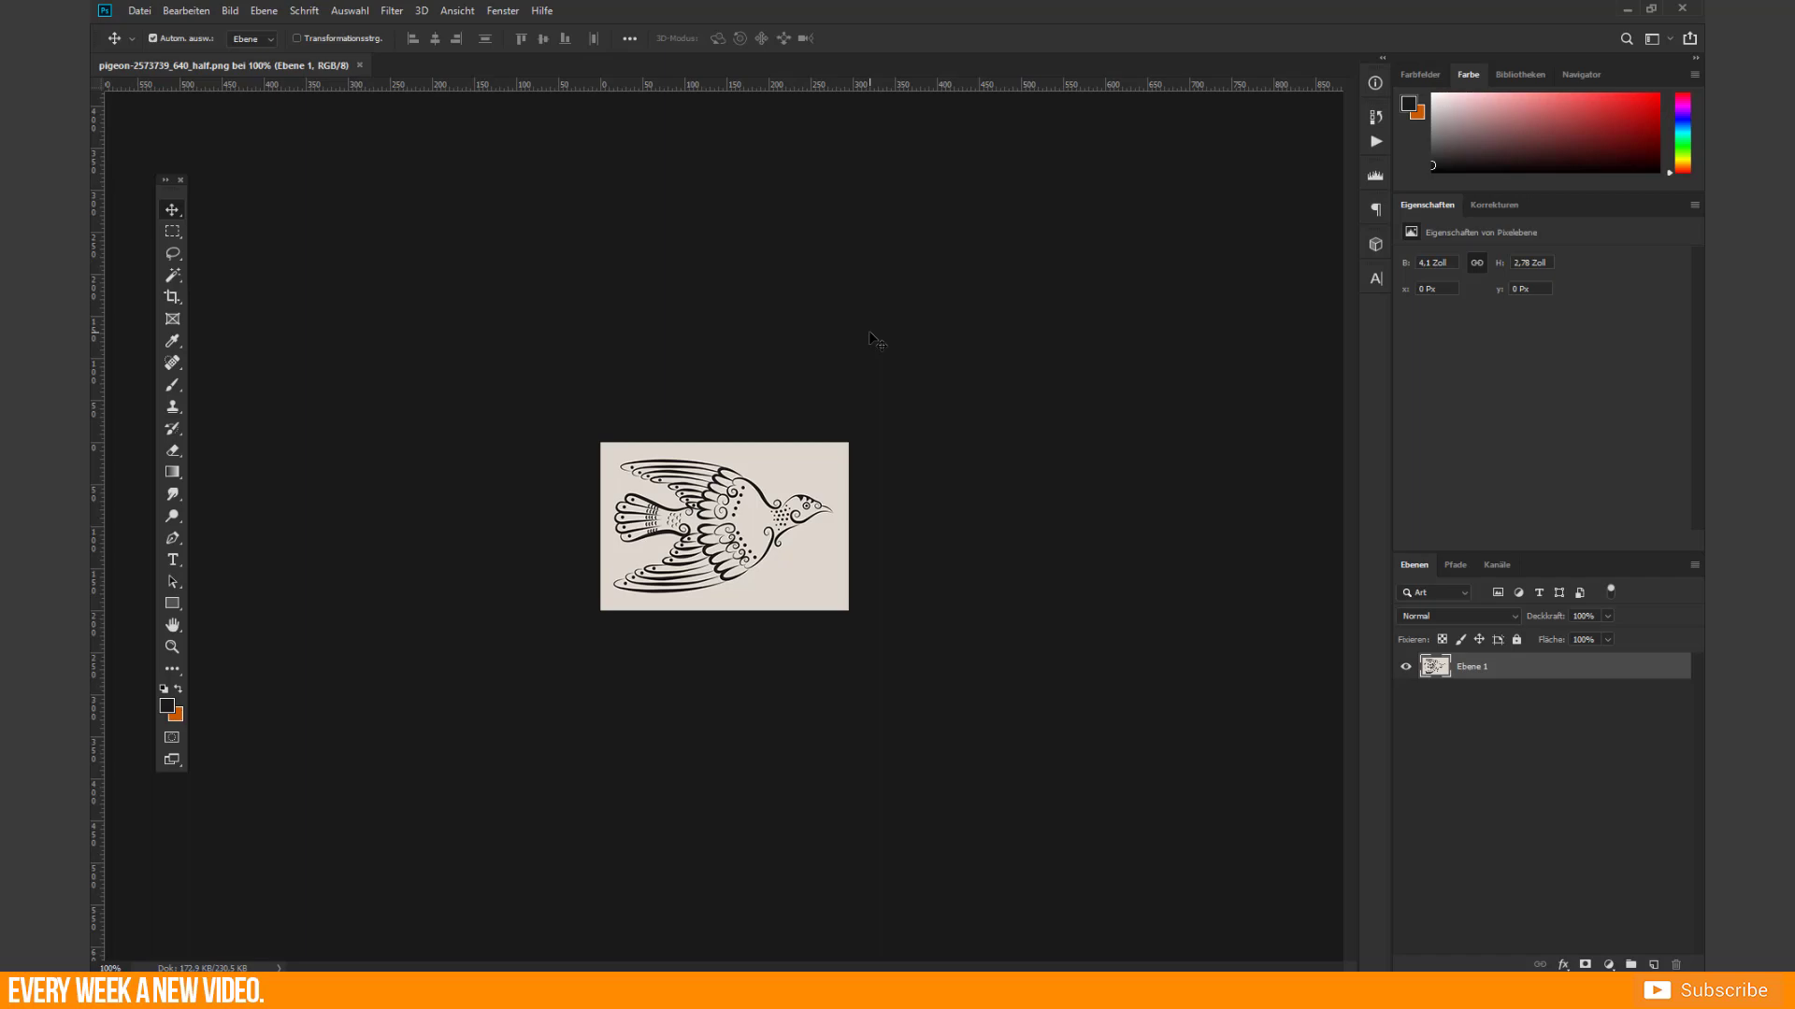
Enlarge the pigeon image proportionally to a height of 600 pixels
key("ctrl+plus")
key("ctrl+plus")
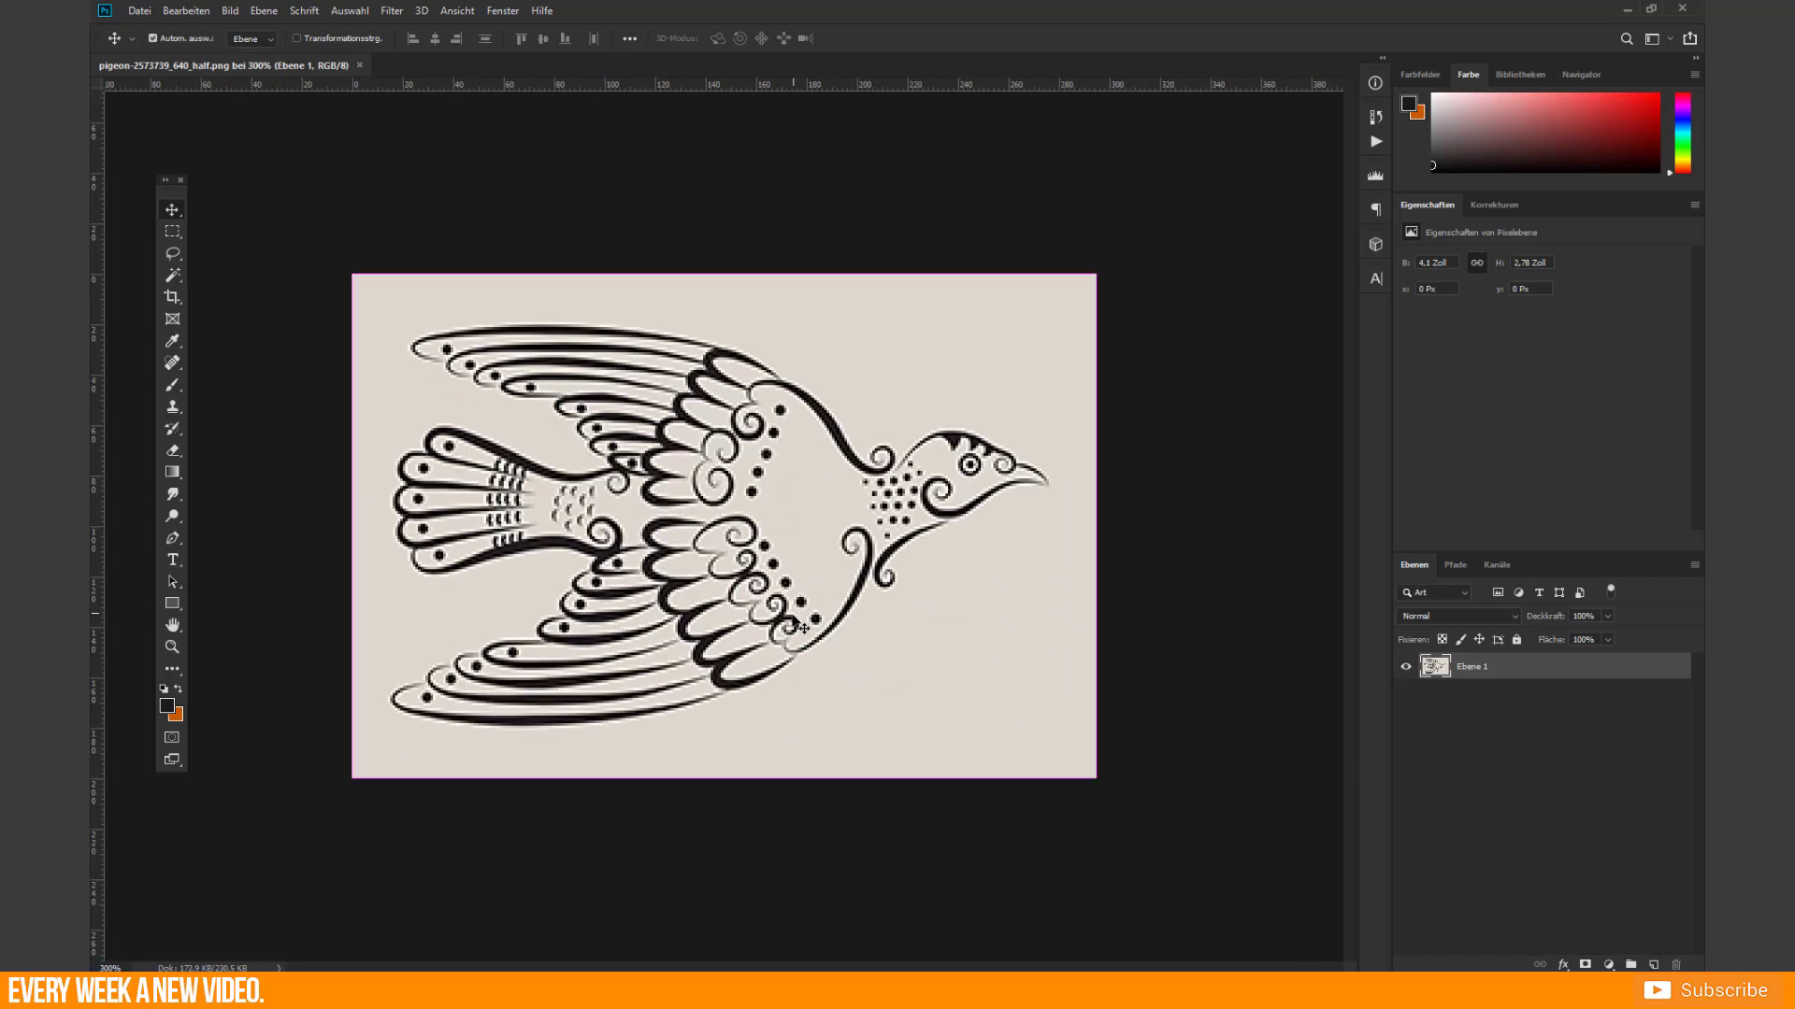
key("ctrl+plus")
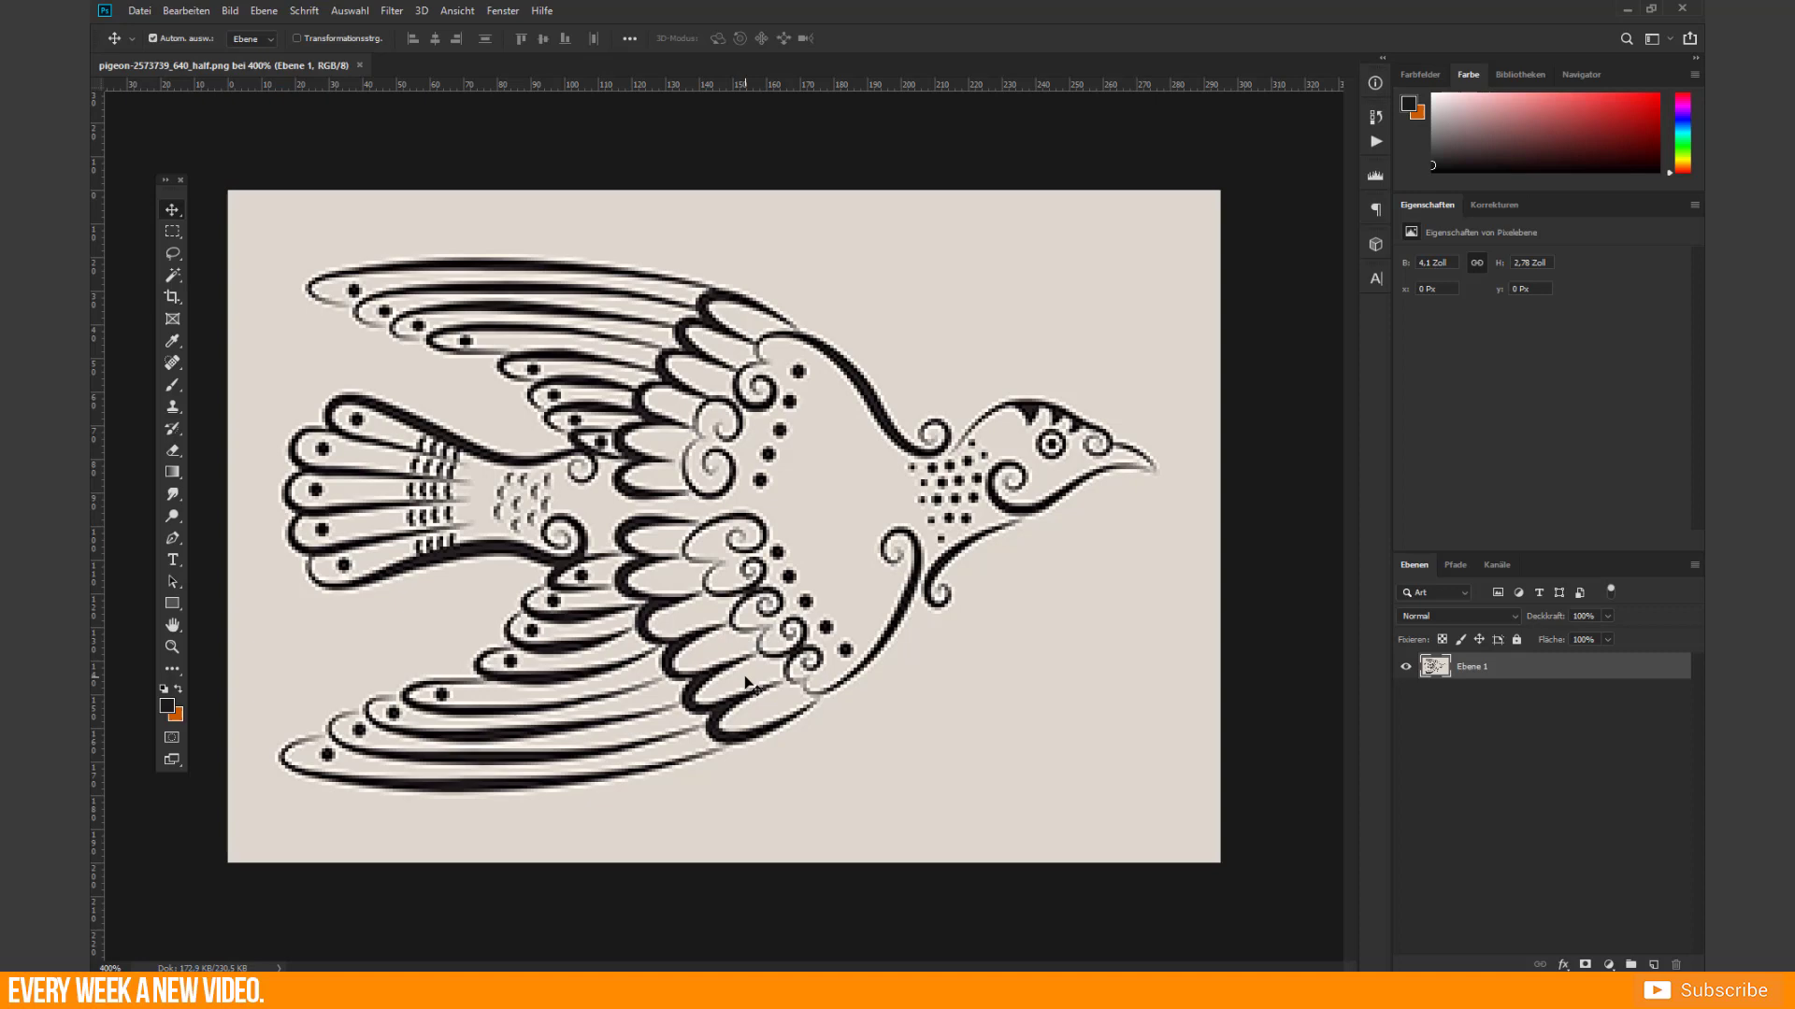
left_click(232, 12)
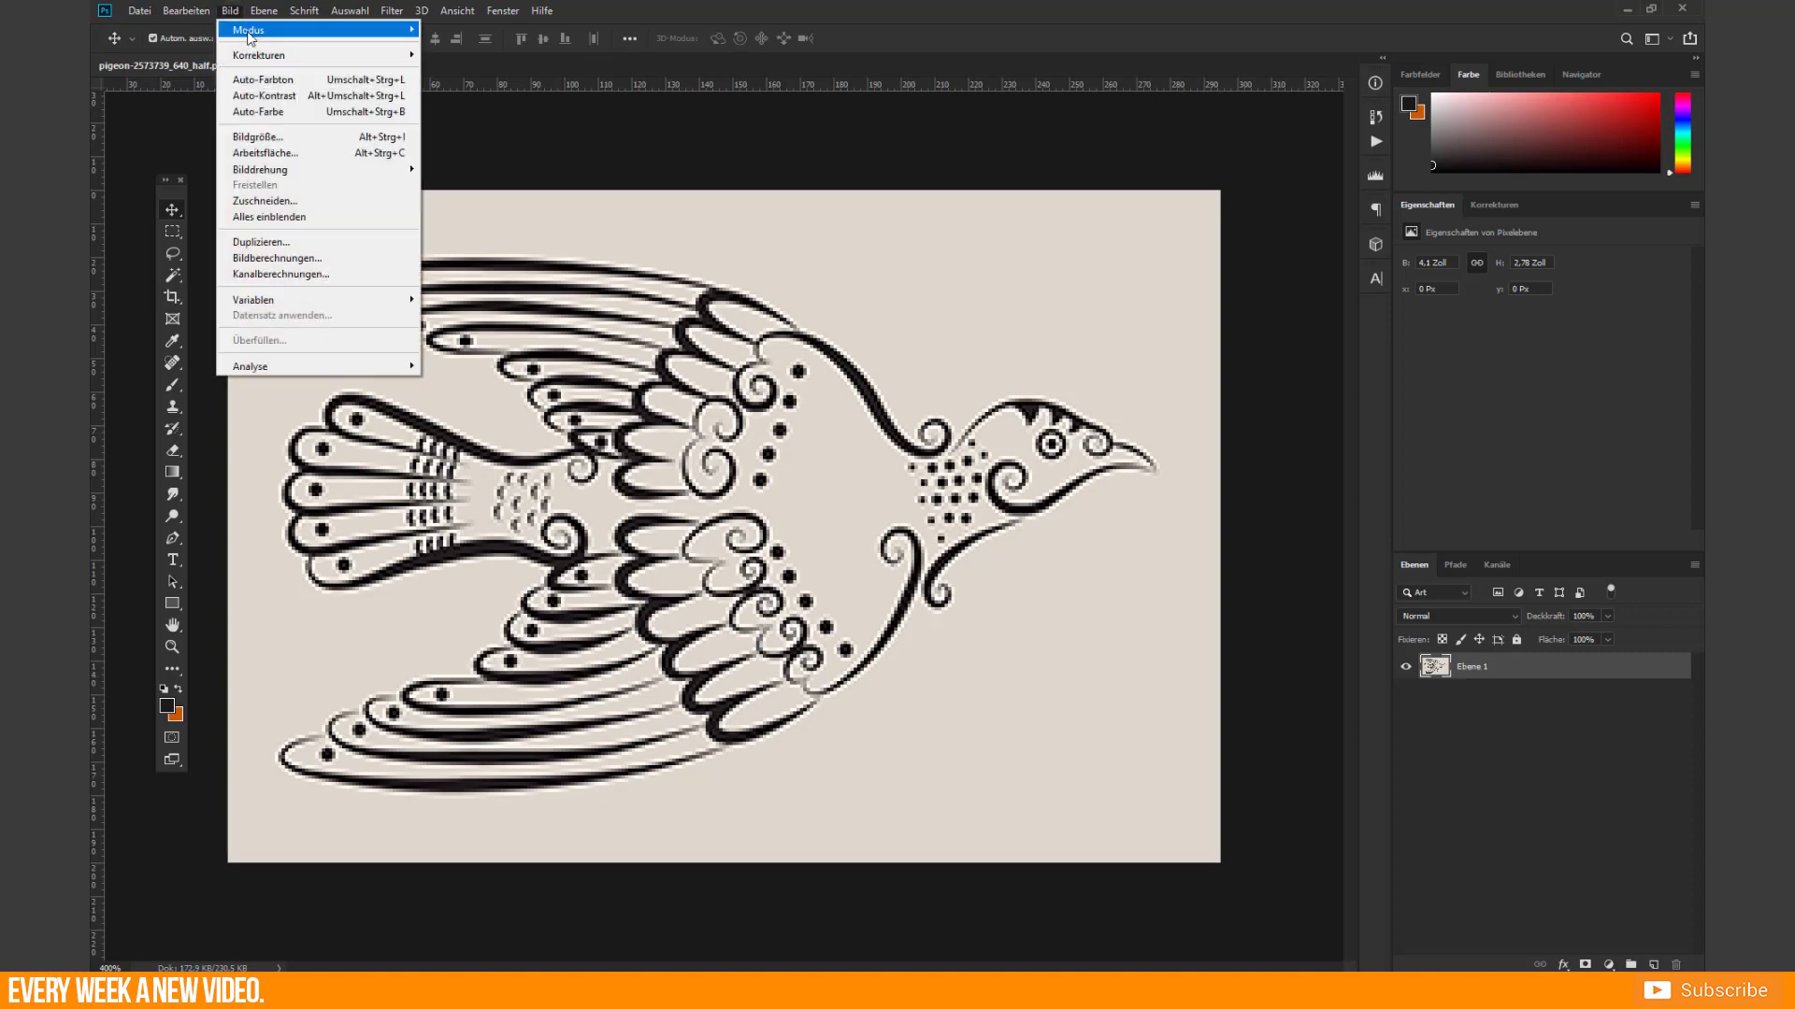
left_click(284, 143)
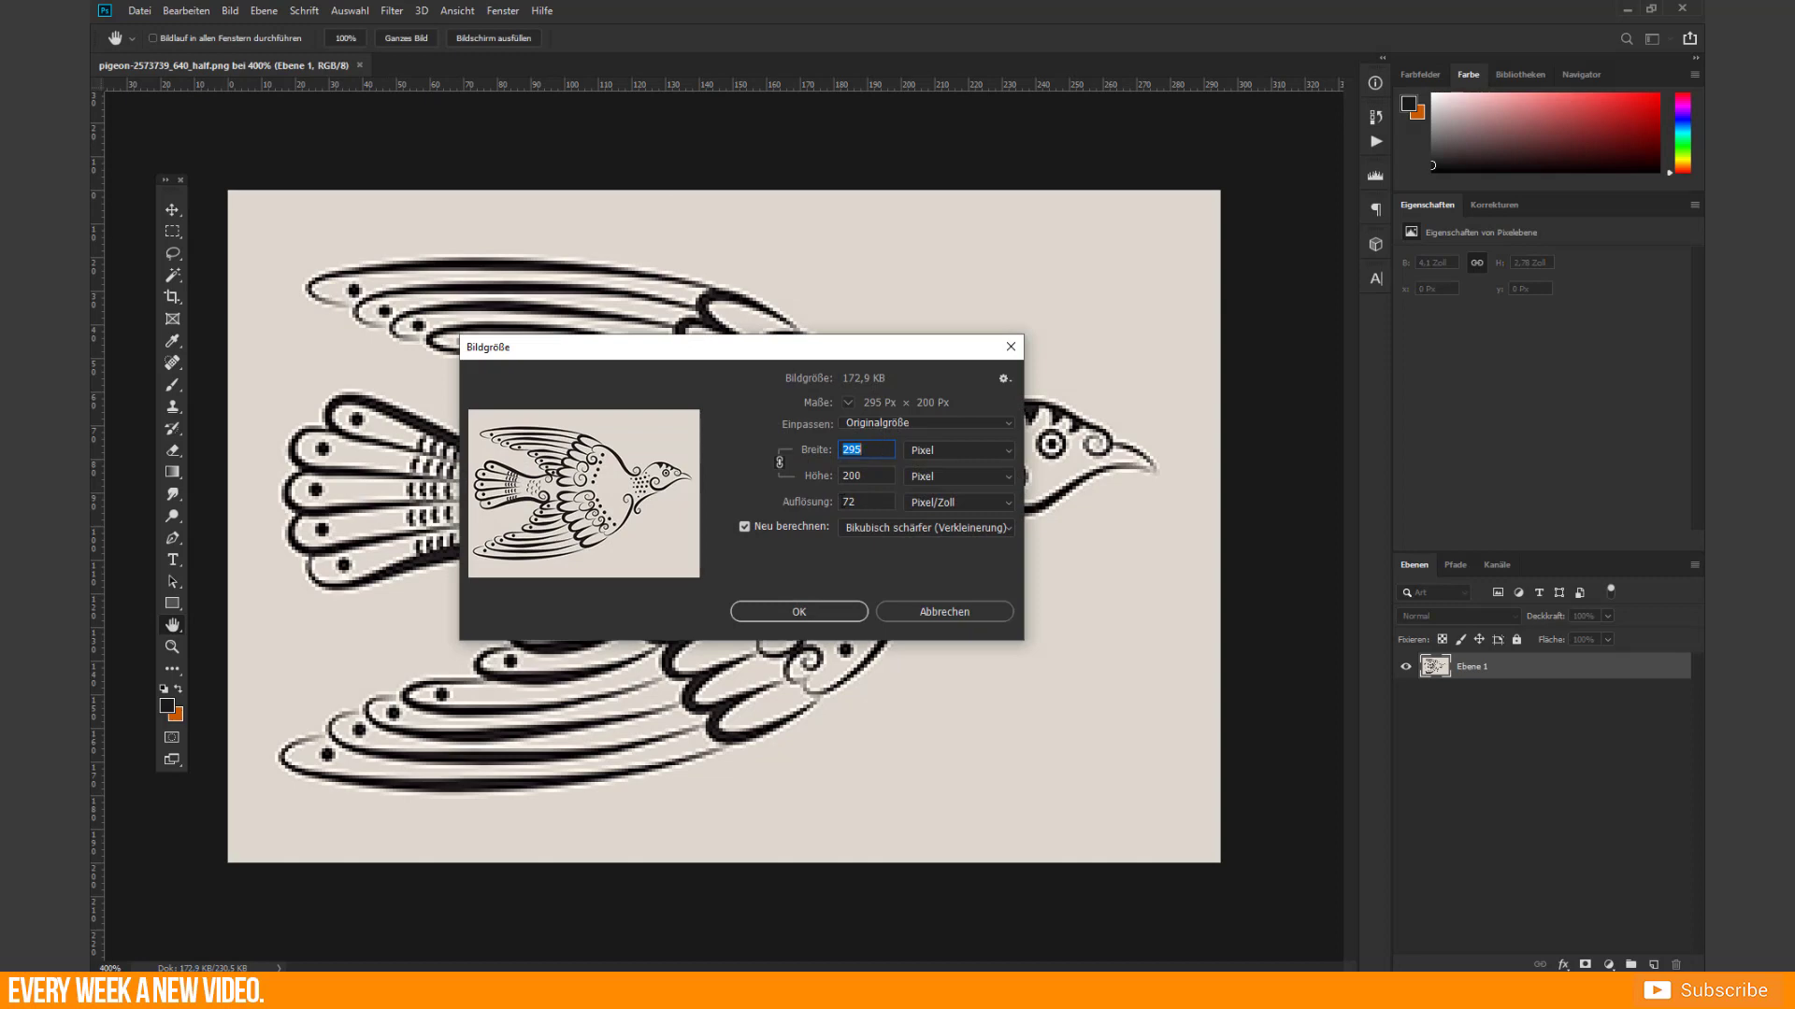
left_click(868, 477)
type("600")
key("Return")
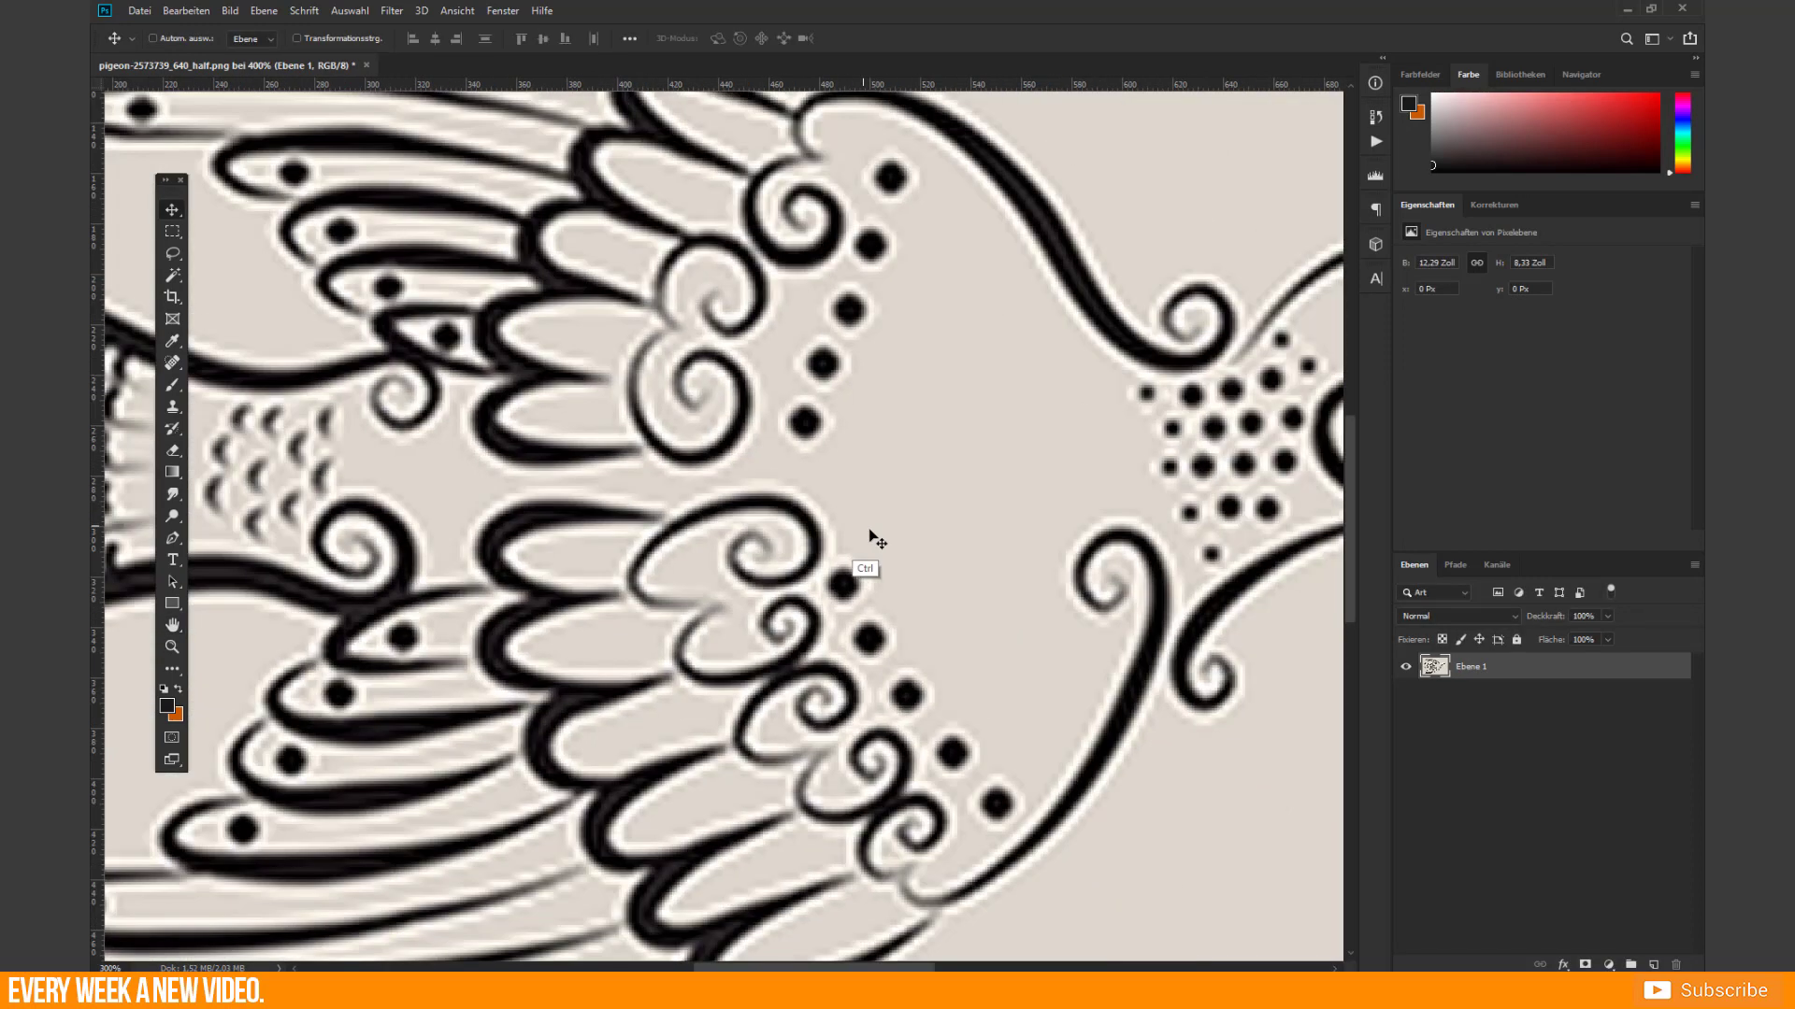
Examine the enlarged pigeon's line edges at full size and at high magnification
key("ctrl+1")
left_click(384, 11)
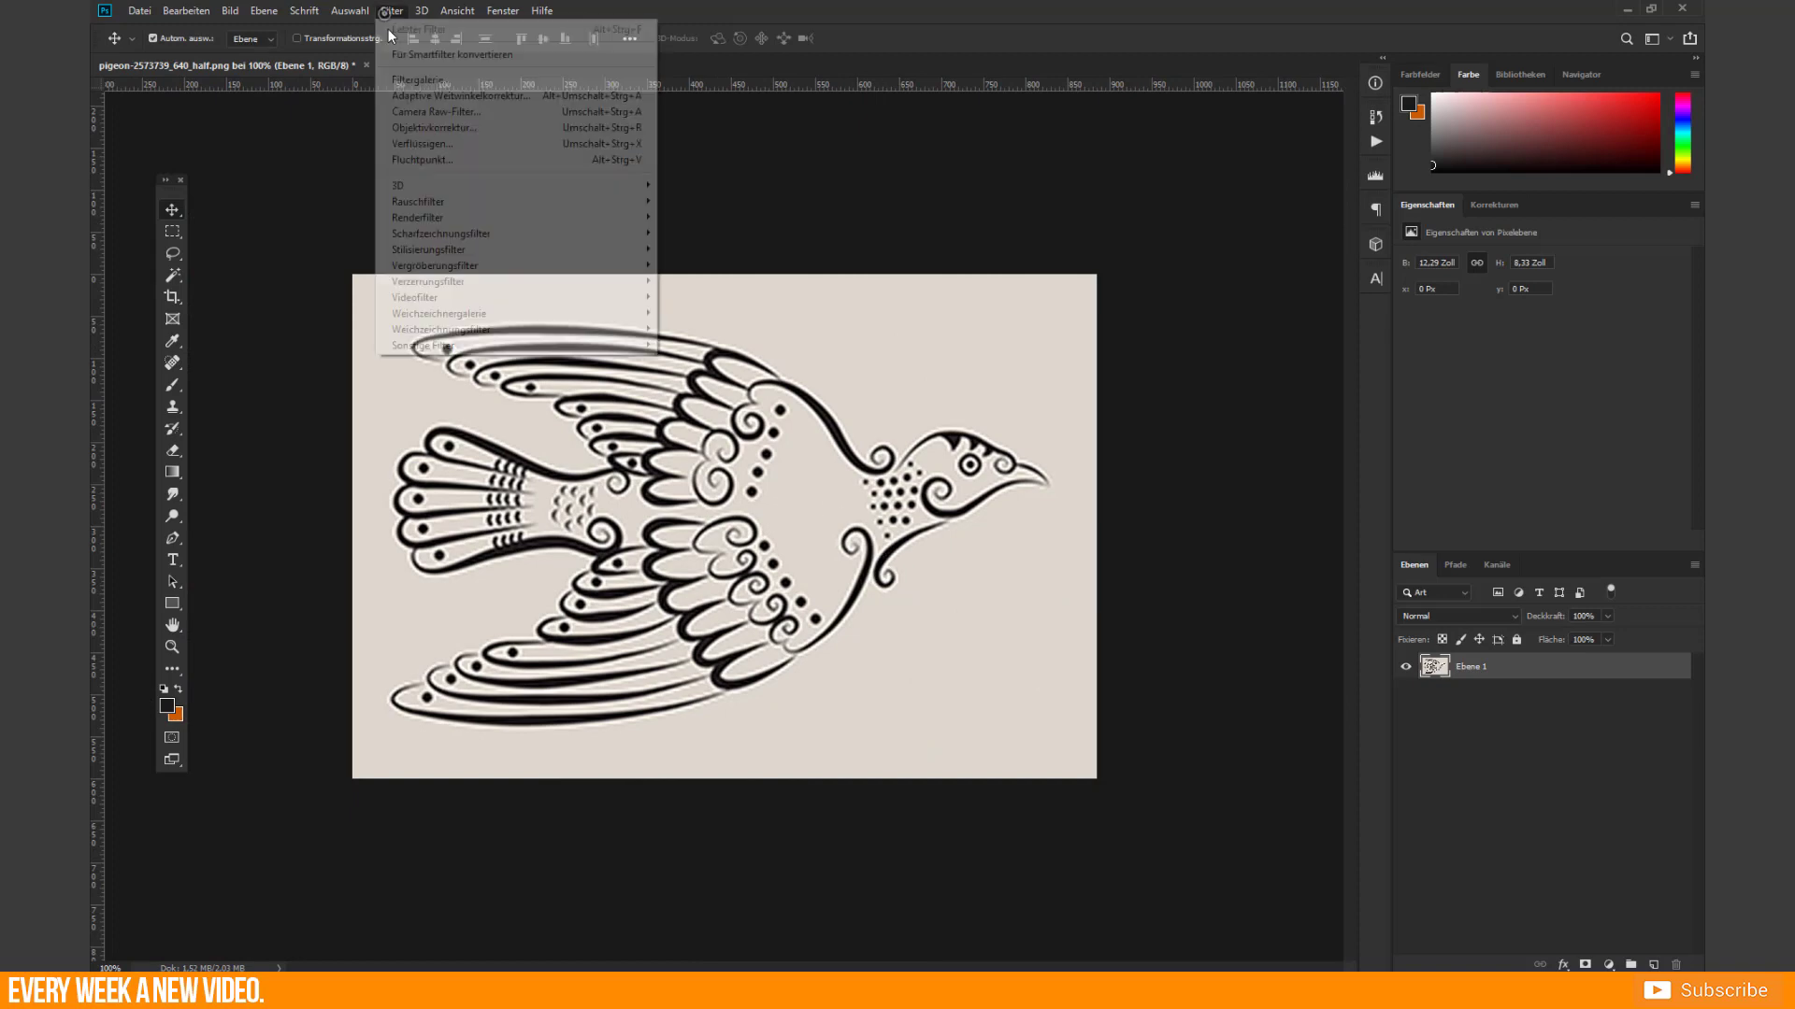
left_click(728, 824)
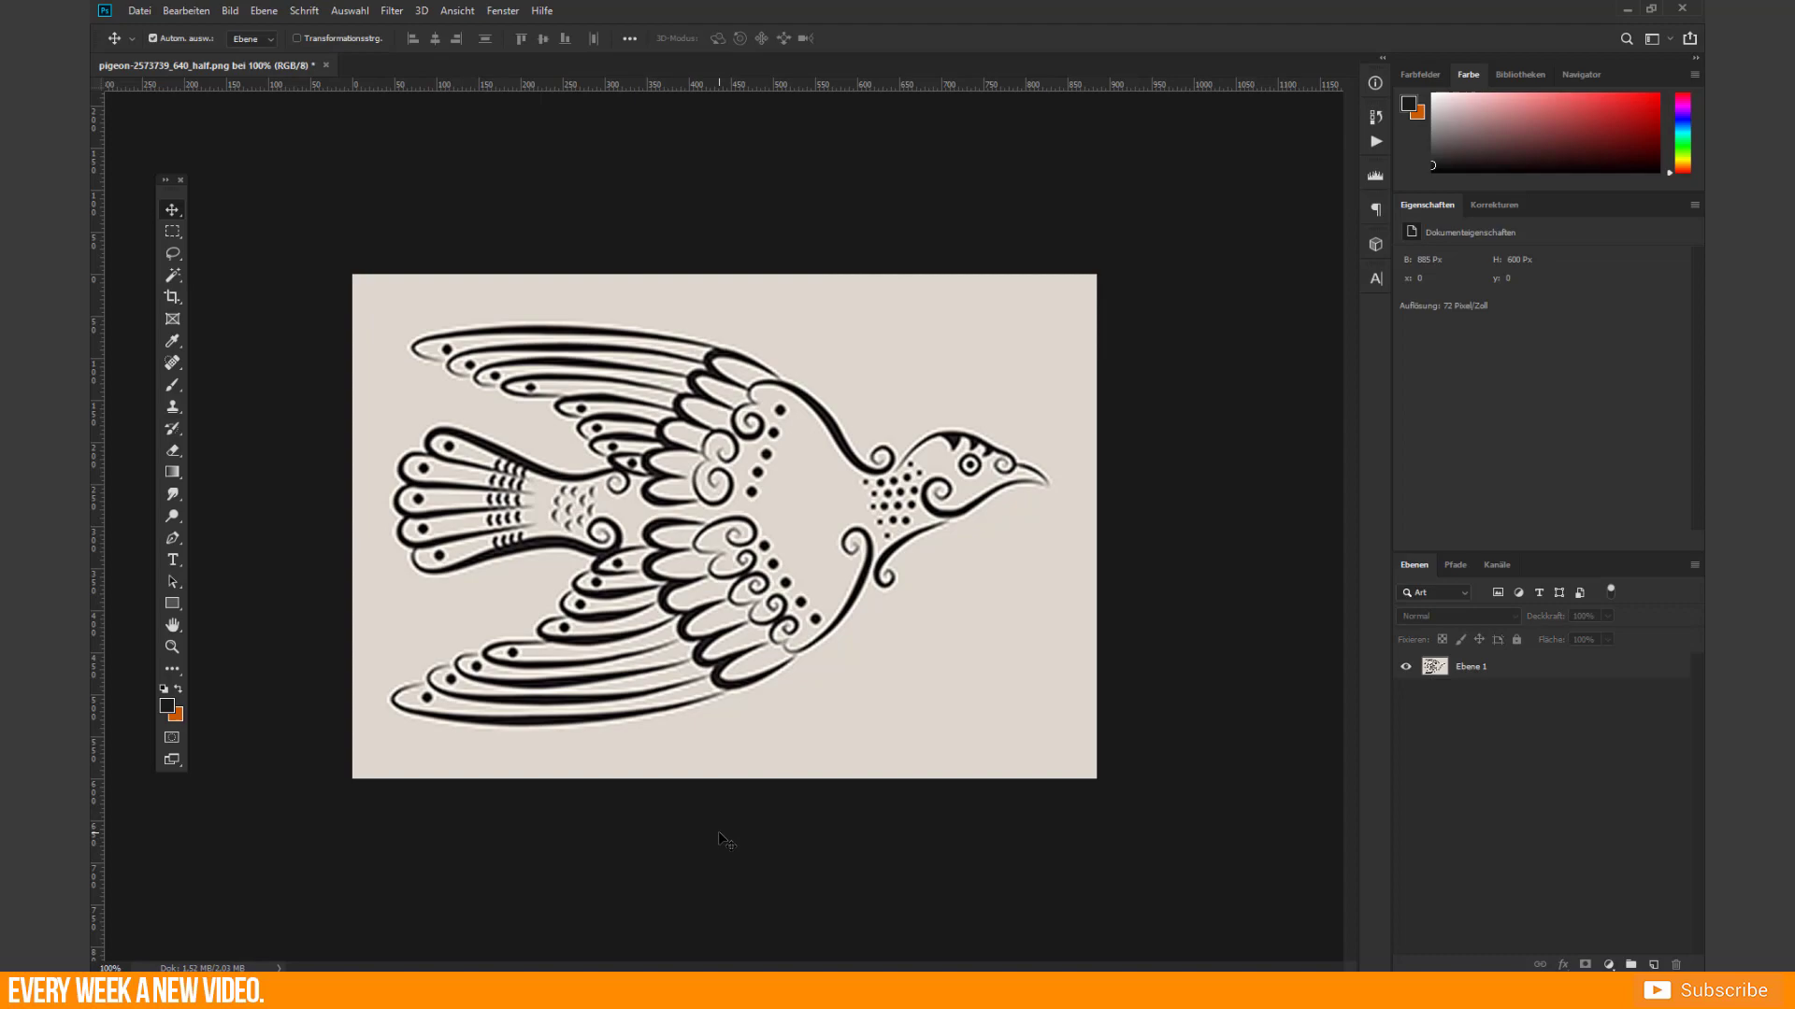
key("ctrl+plus")
key("ctrl+plus")
key("ctrl+plus")
left_click_drag(742, 589, 1241, 488)
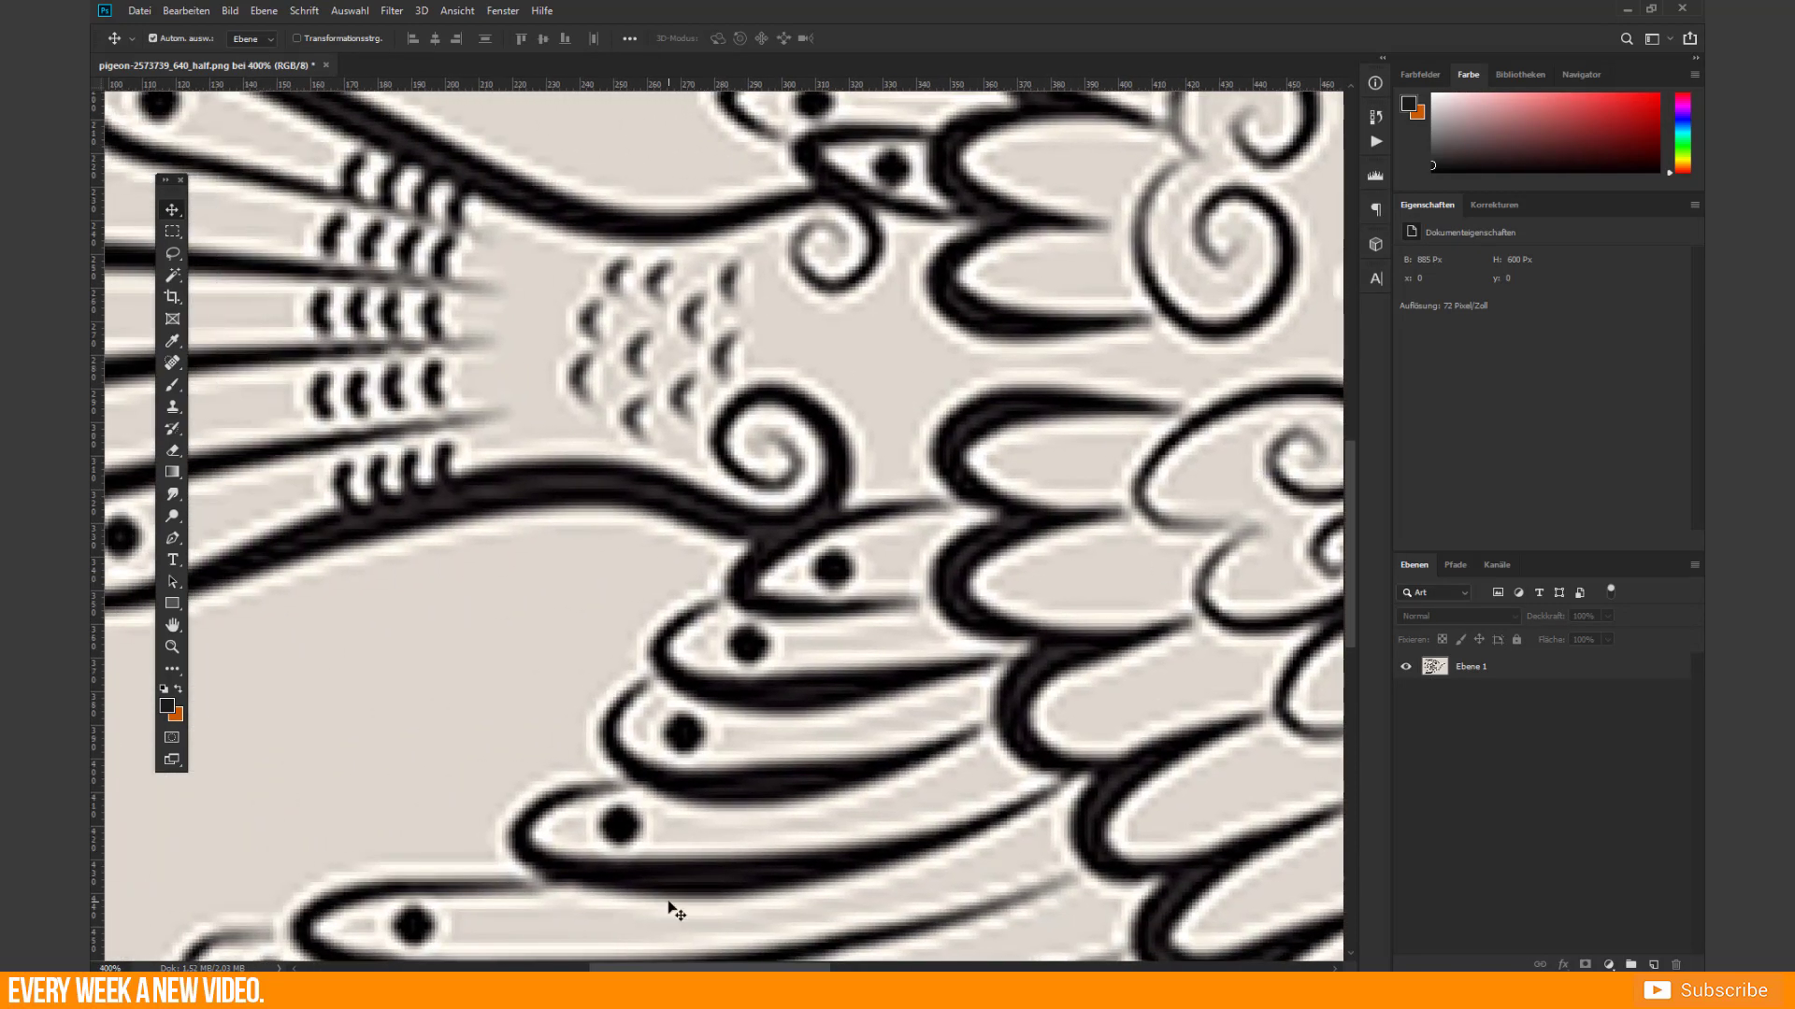
left_click(1079, 512)
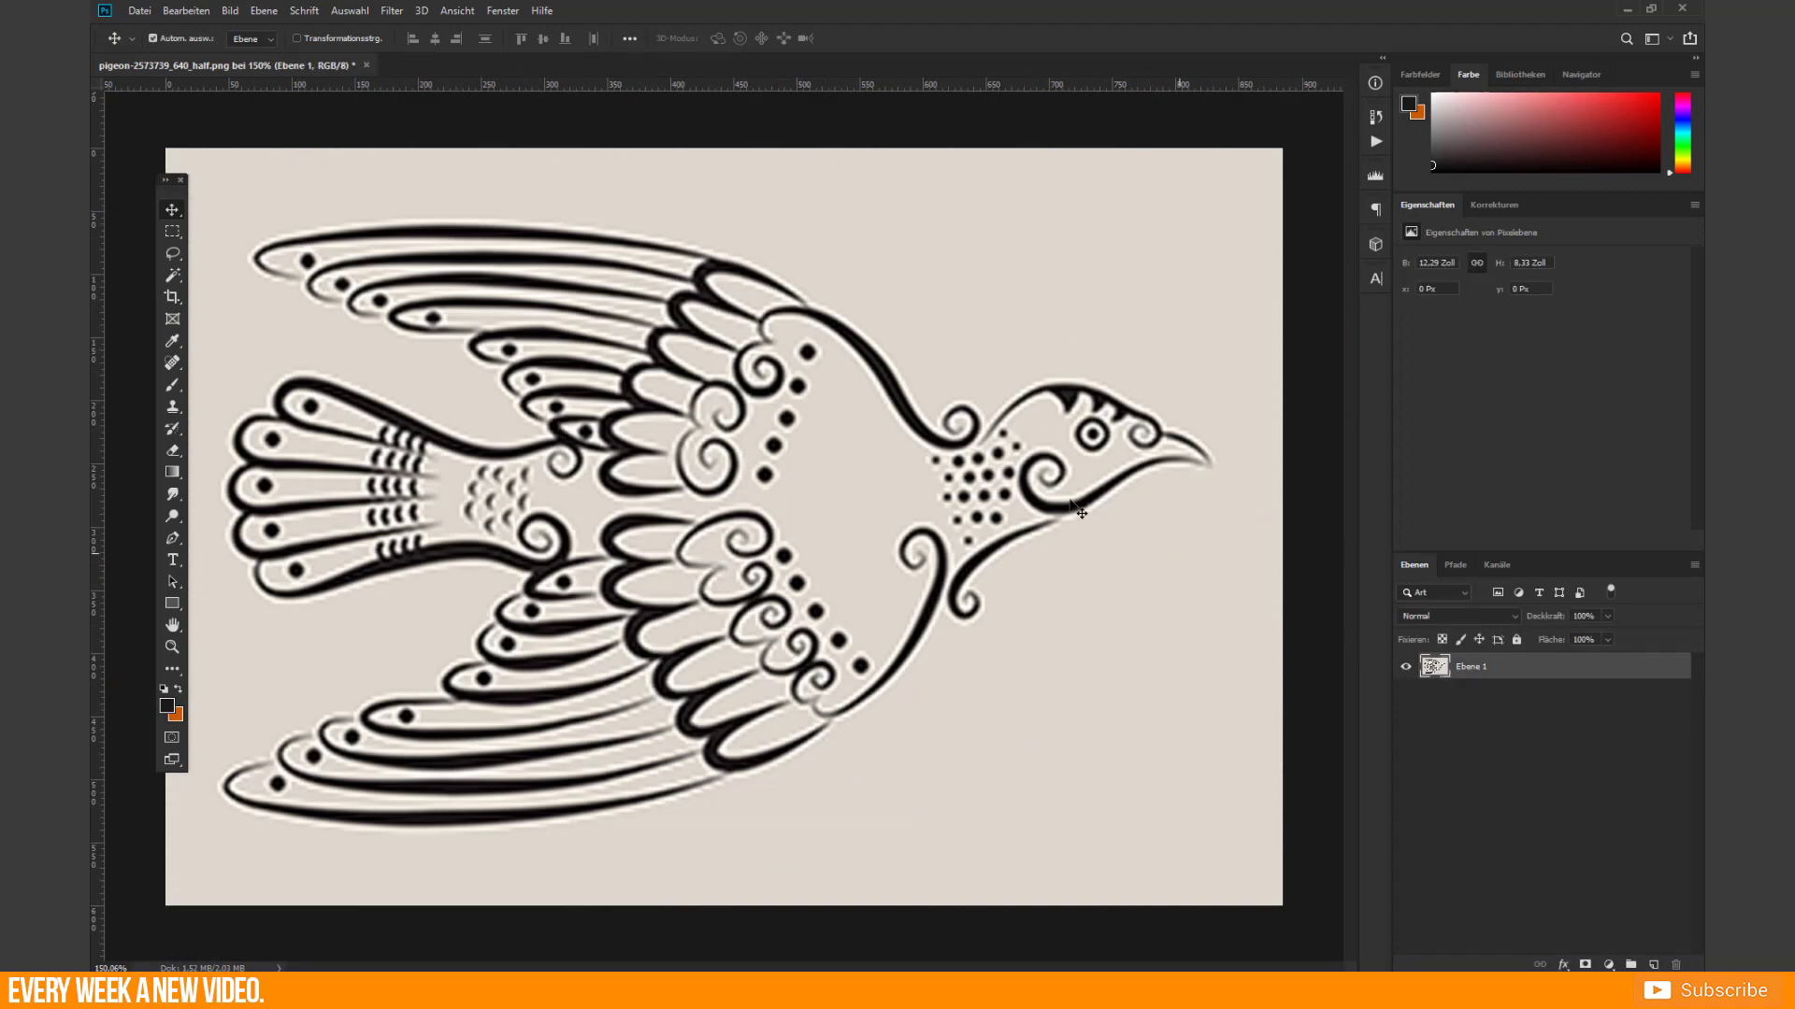
Apply the Sharpen (Scharfzeichnen) filter three times to the pigeon layer
left_click(391, 16)
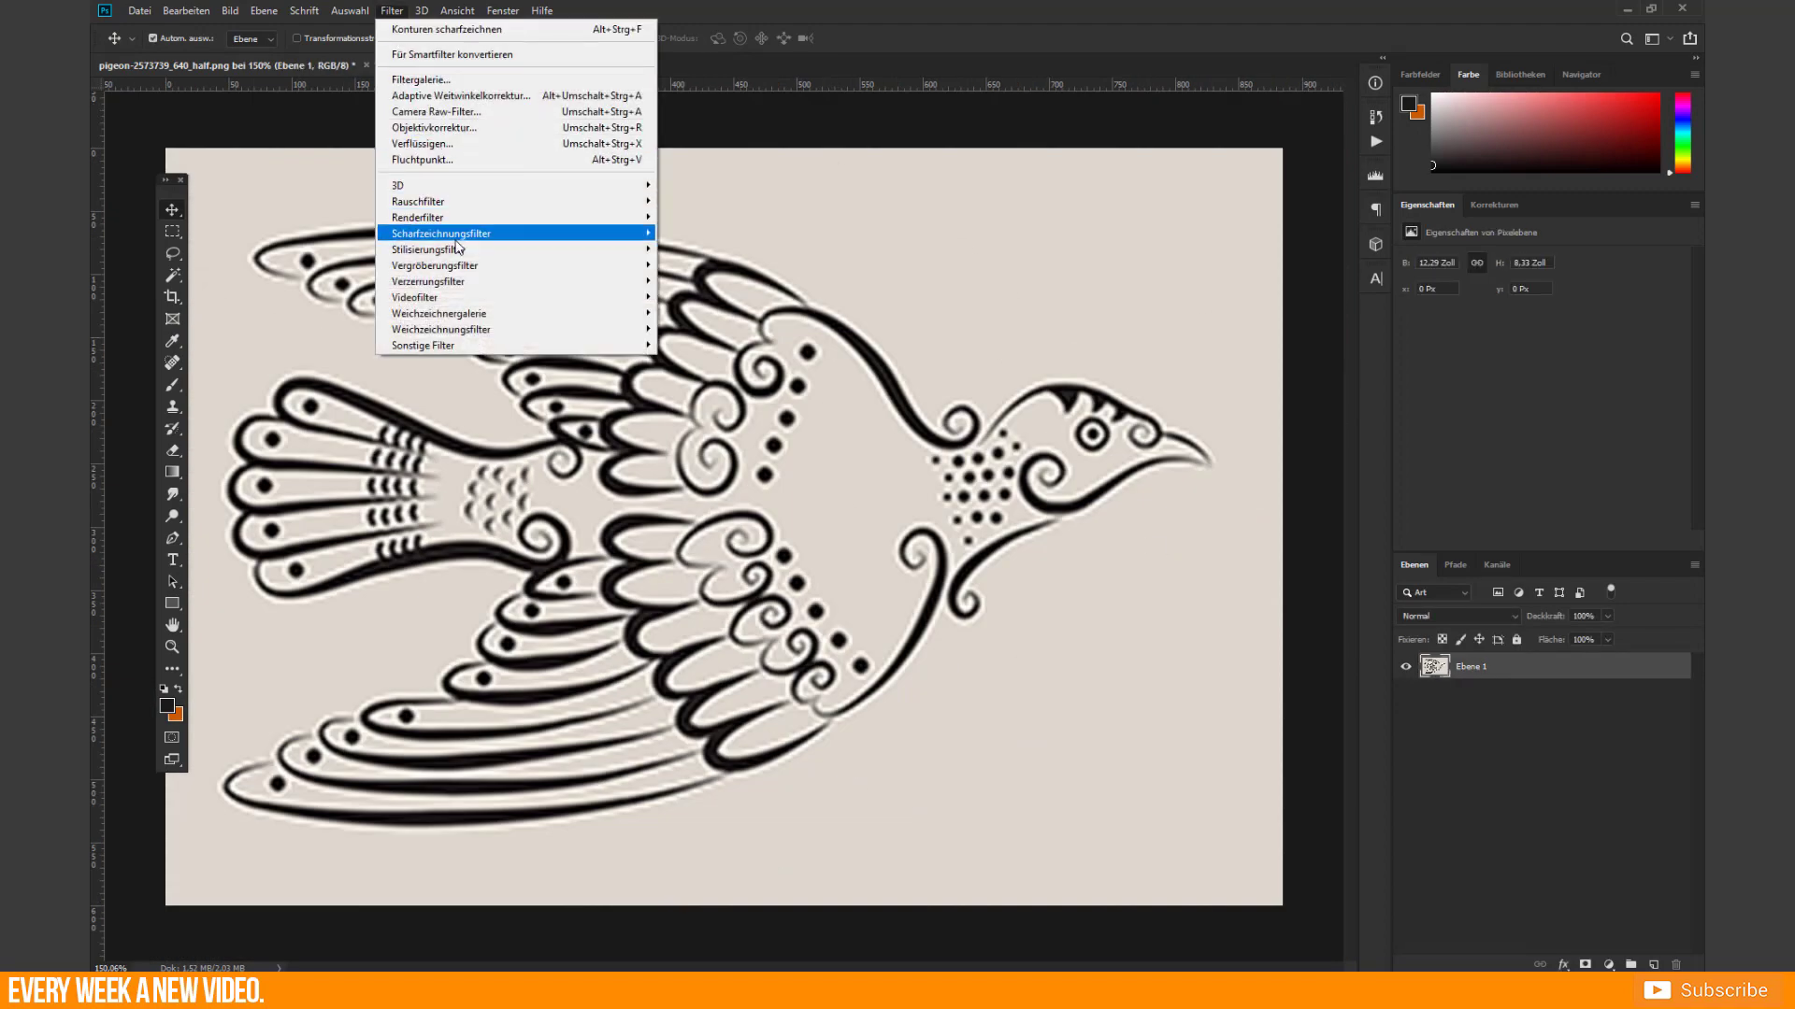
mouse_move(458, 249)
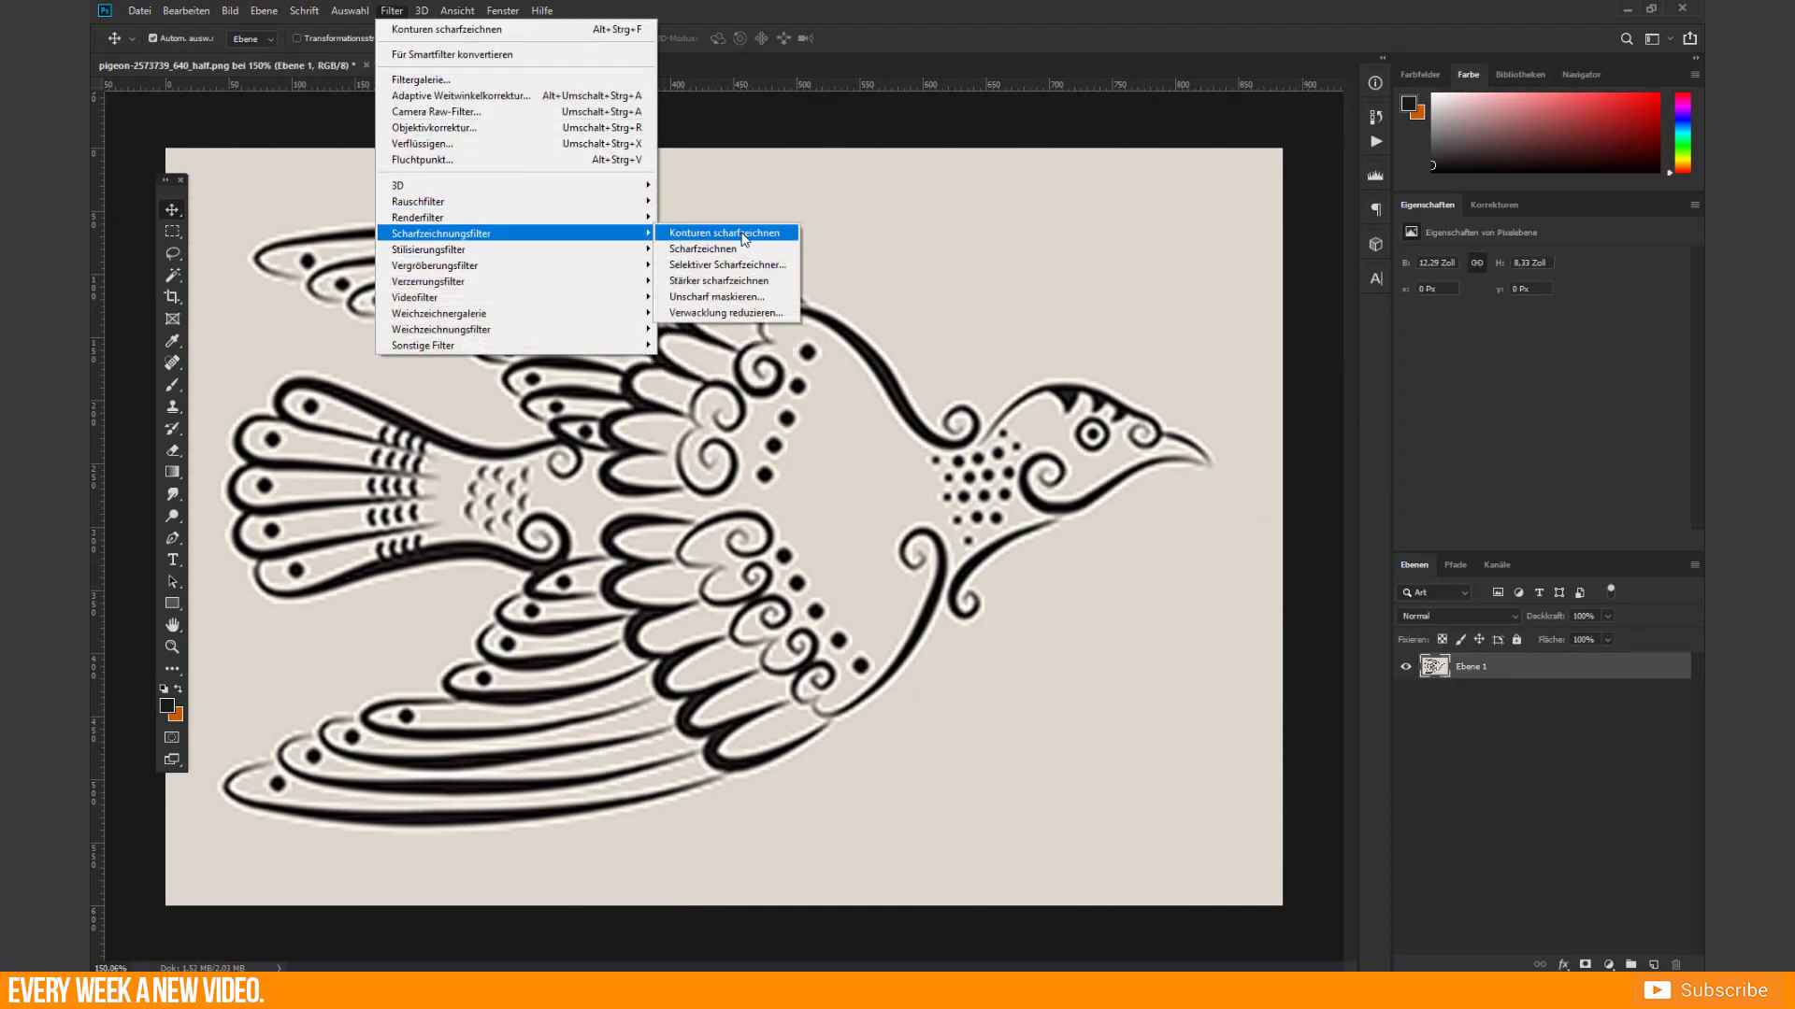
left_click(740, 251)
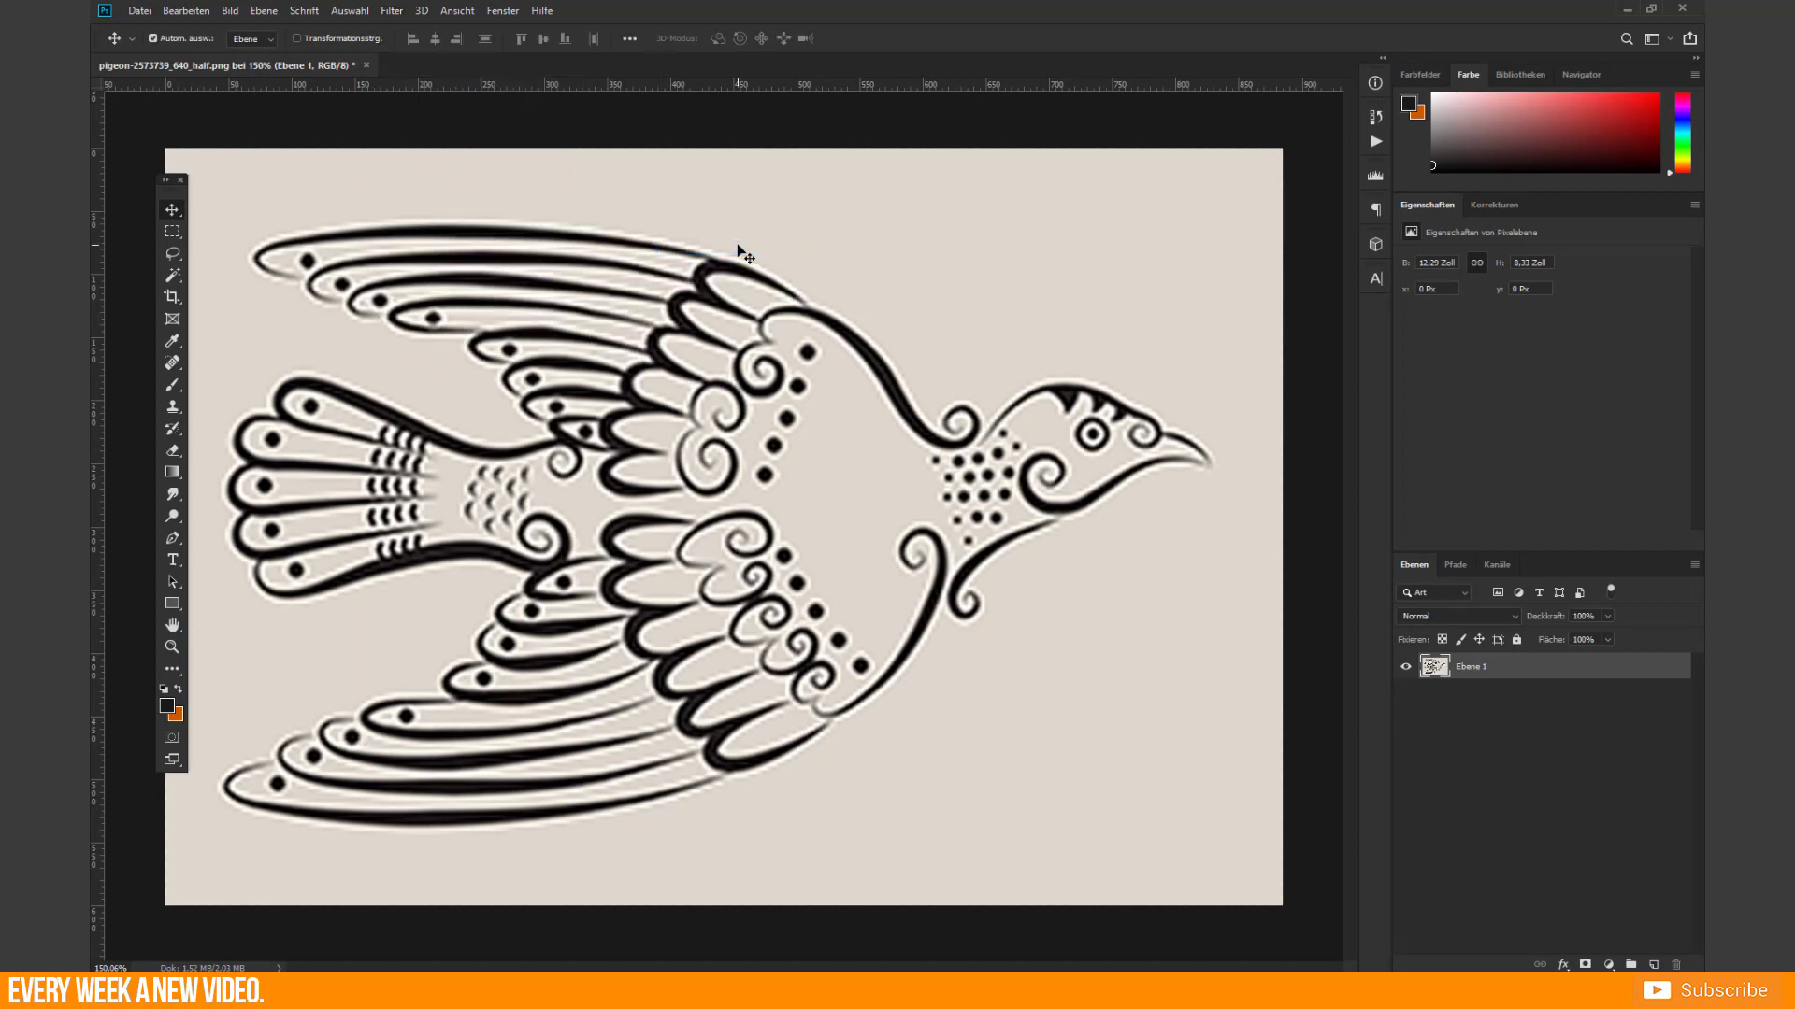
left_click(392, 11)
left_click(444, 29)
left_click(392, 10)
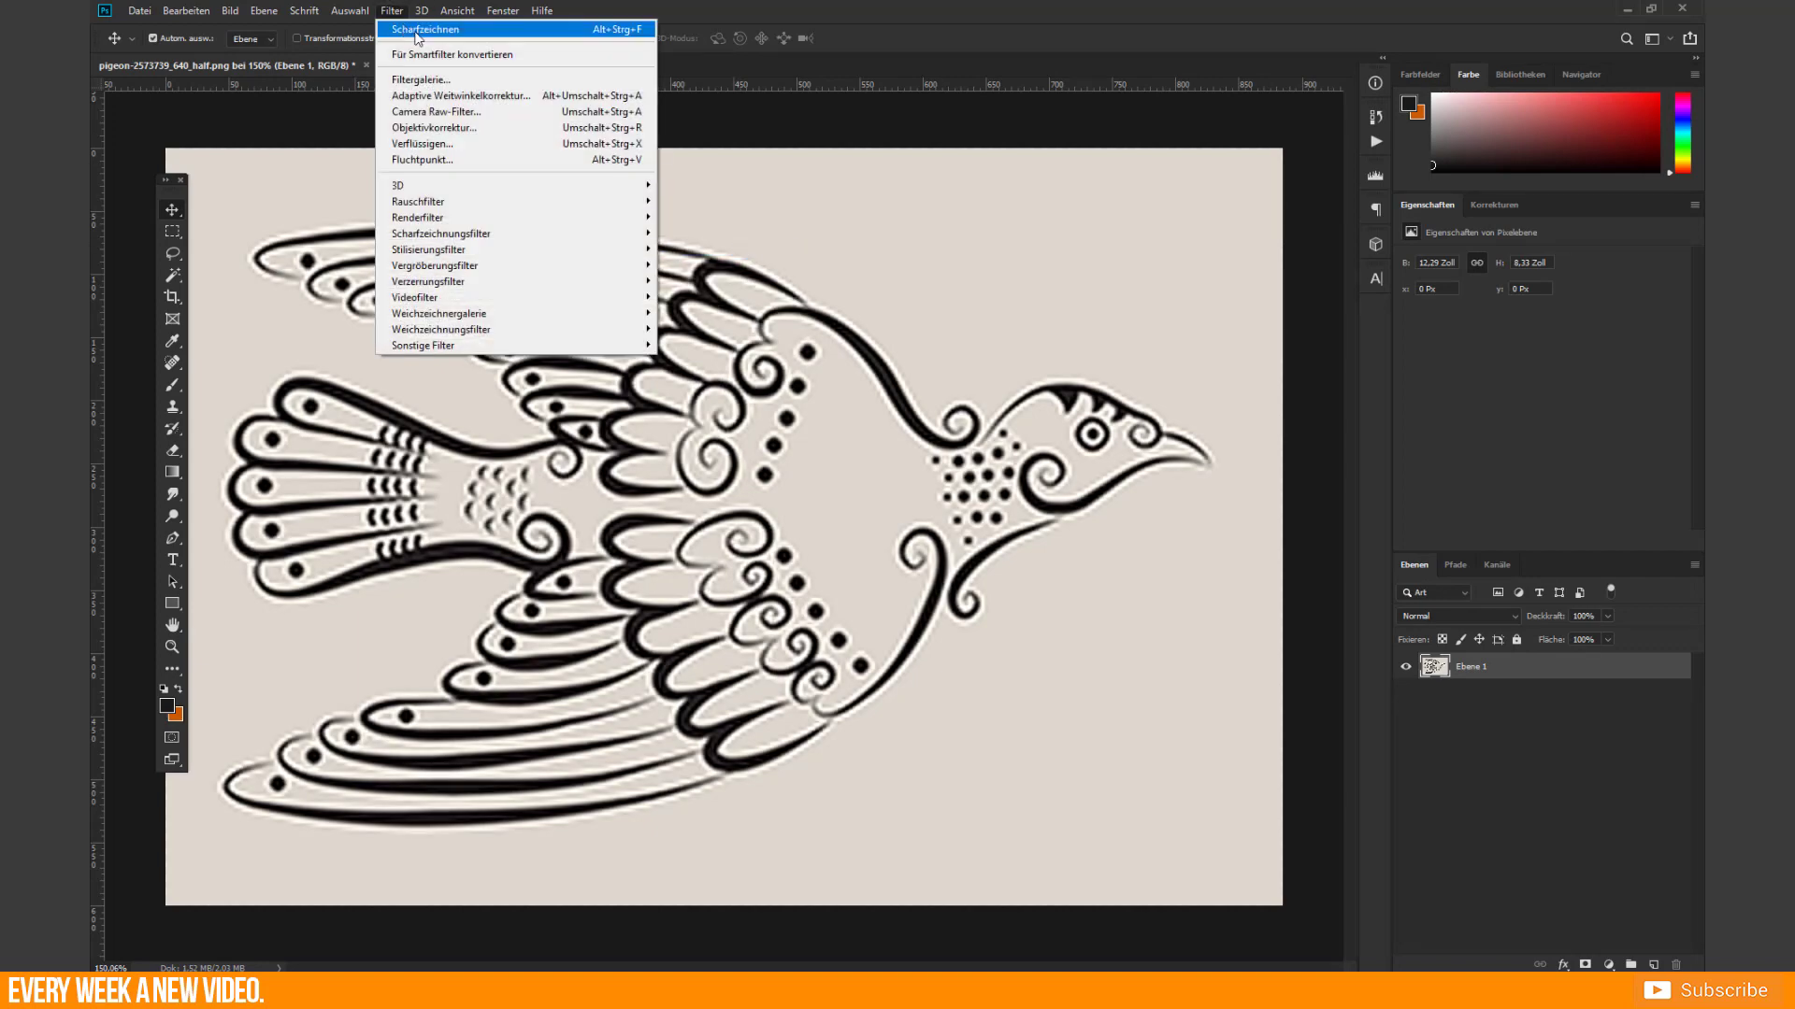
left_click(418, 29)
Add a Black & White and a Levels adjustment, raising the shadow input and lowering the highlight input for pure black lines on white
left_click(1609, 964)
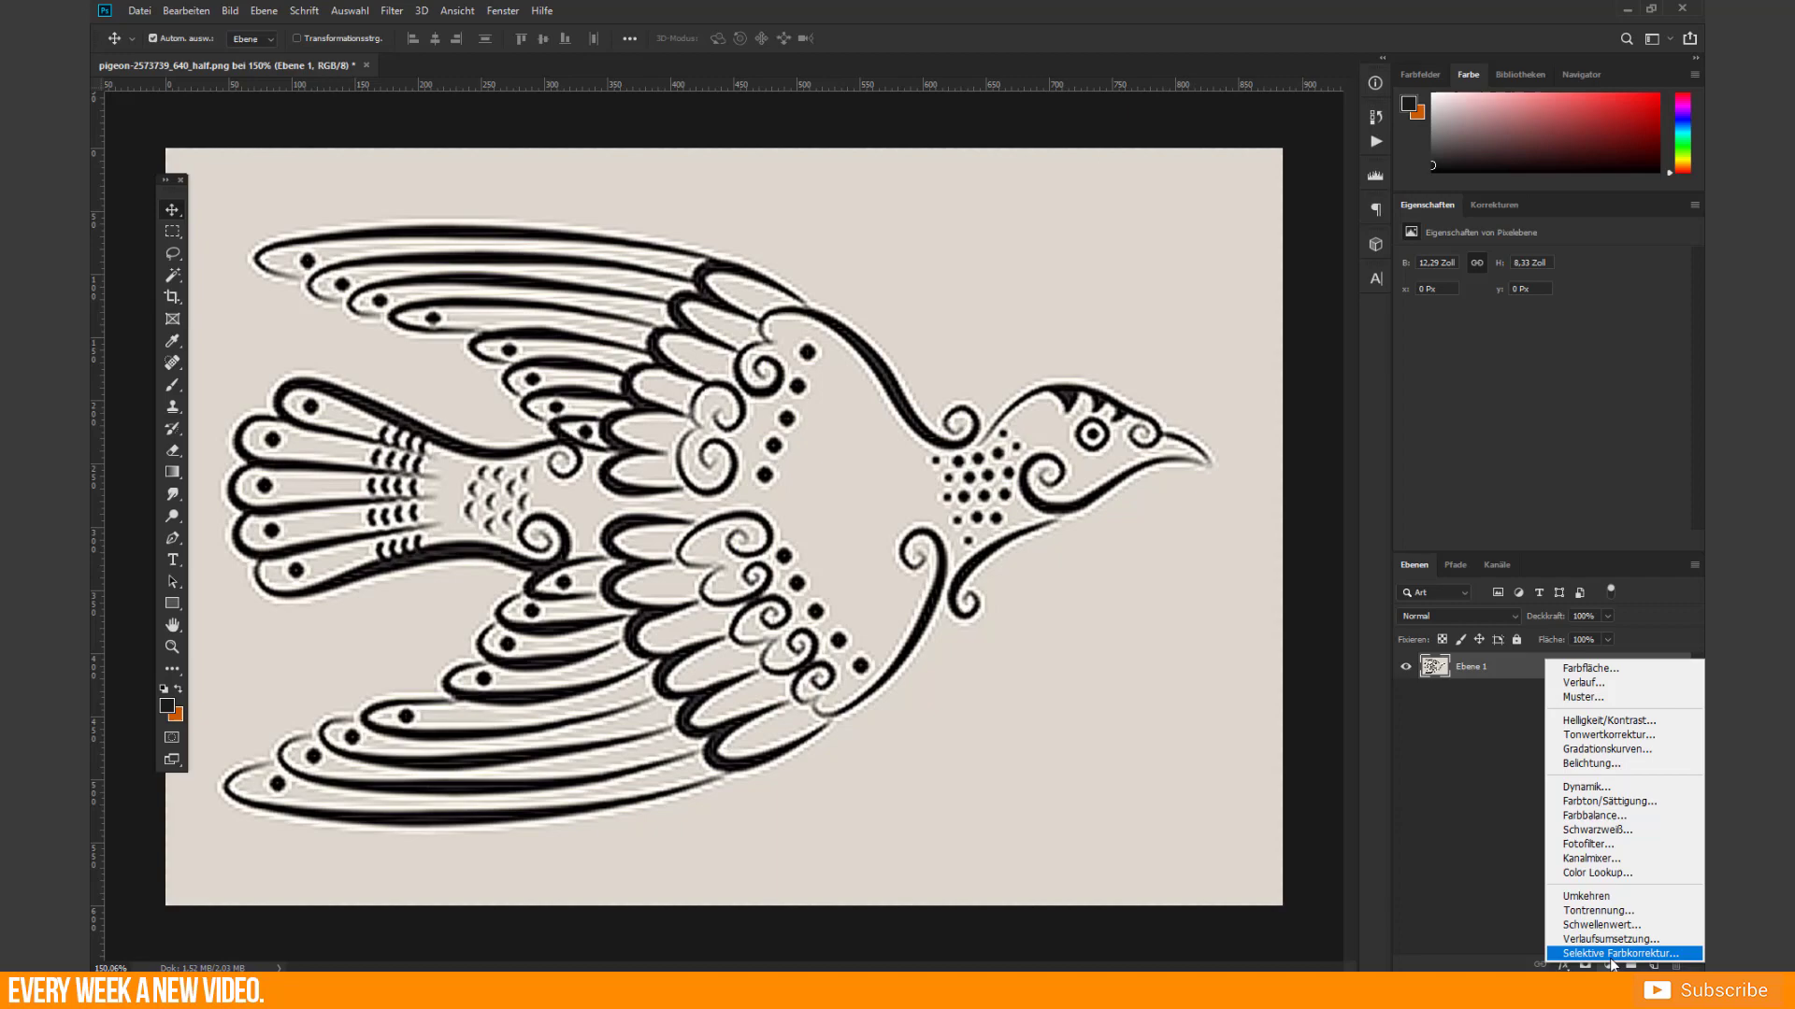
left_click(1597, 830)
left_click(1609, 964)
left_click(1608, 735)
left_click_drag(1447, 382, 1483, 382)
left_click_drag(1661, 382, 1559, 383)
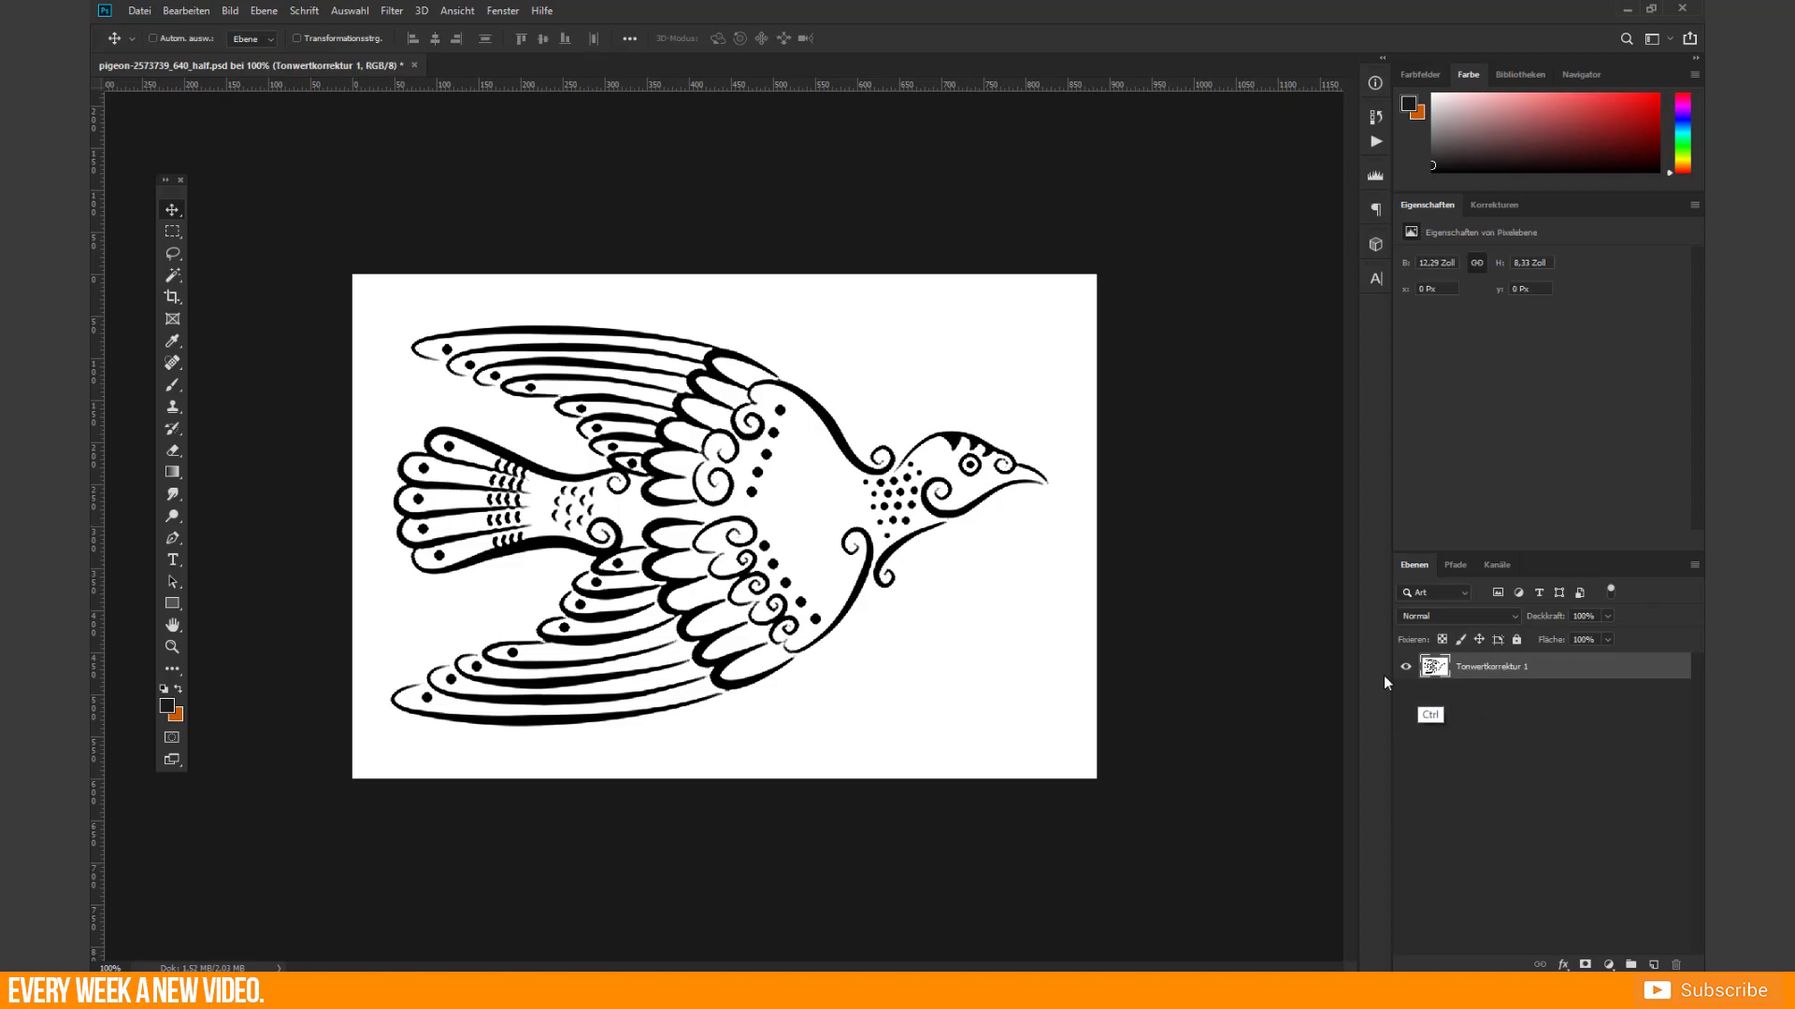
Try selecting the pigeon's white background with the Magic Wand and filling it with orange
key("w")
left_click(916, 683)
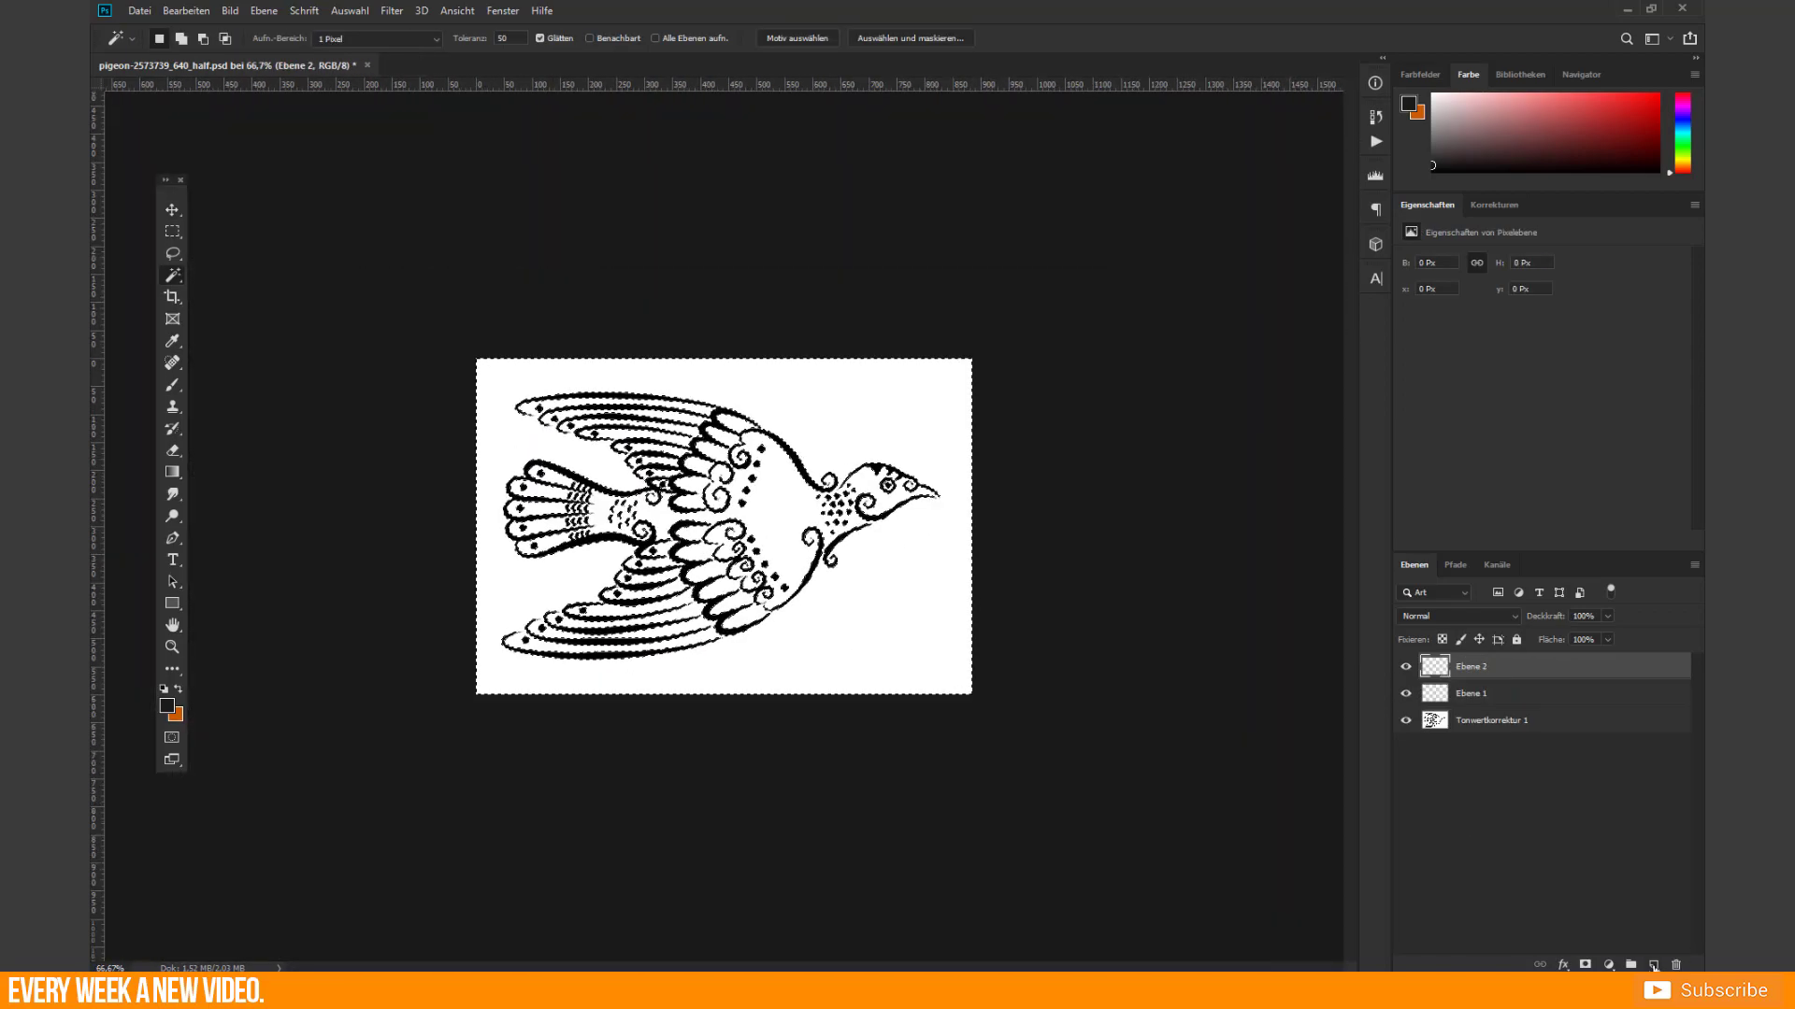
key("ctrl+BackSpace")
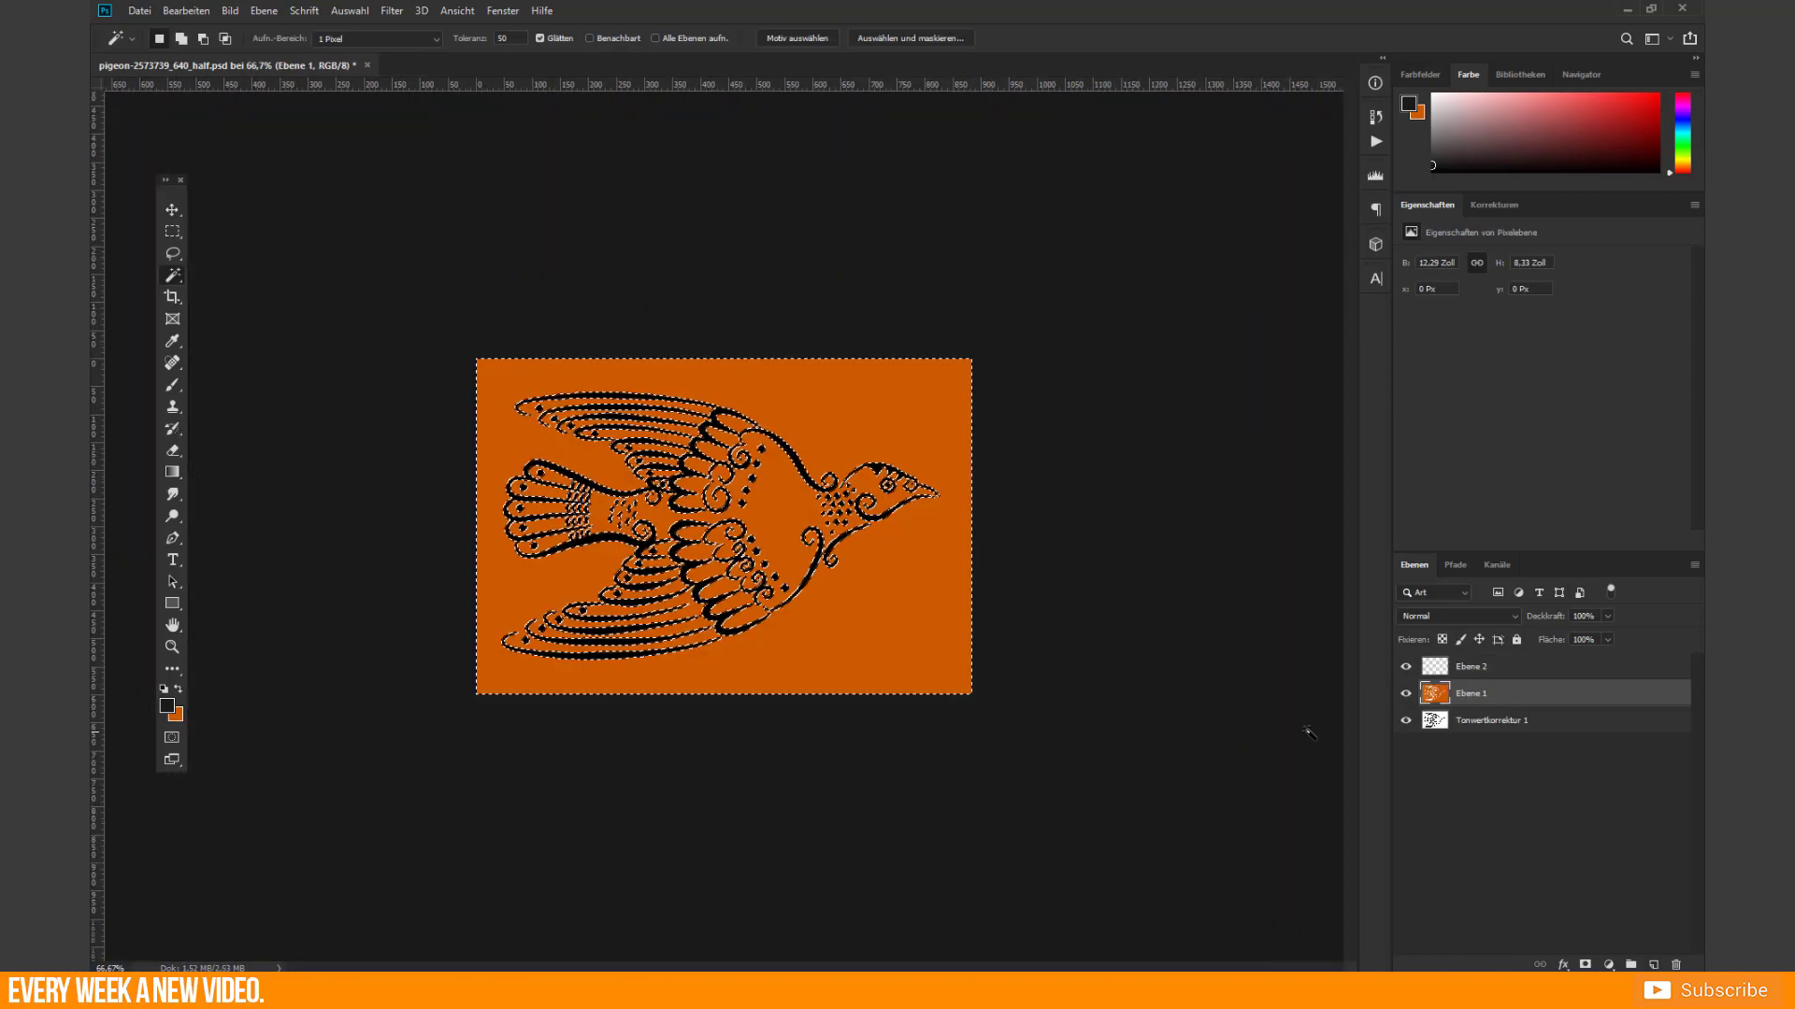
key("ctrl+z")
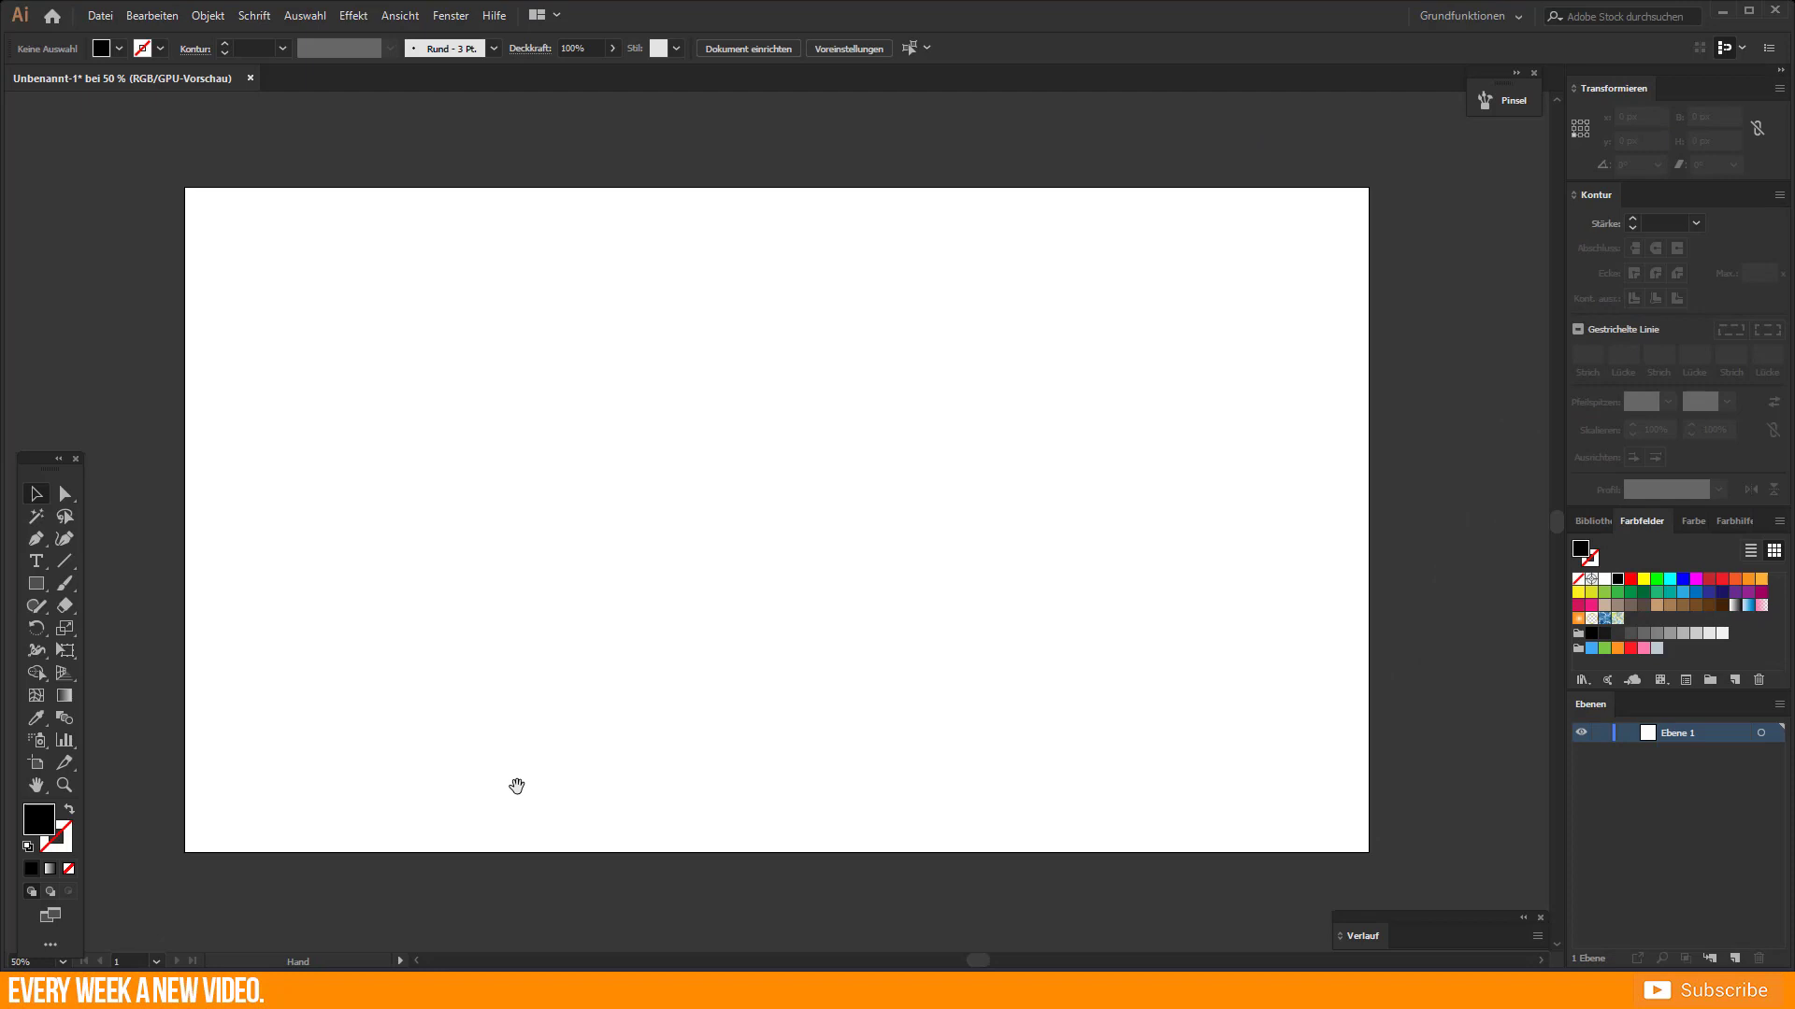
In Illustrator, place pigeon-2573739_640_half.jpg from the image folder on the artboard at about X 487 px, Y 821 px
left_click_drag(511, 776, 506, 756)
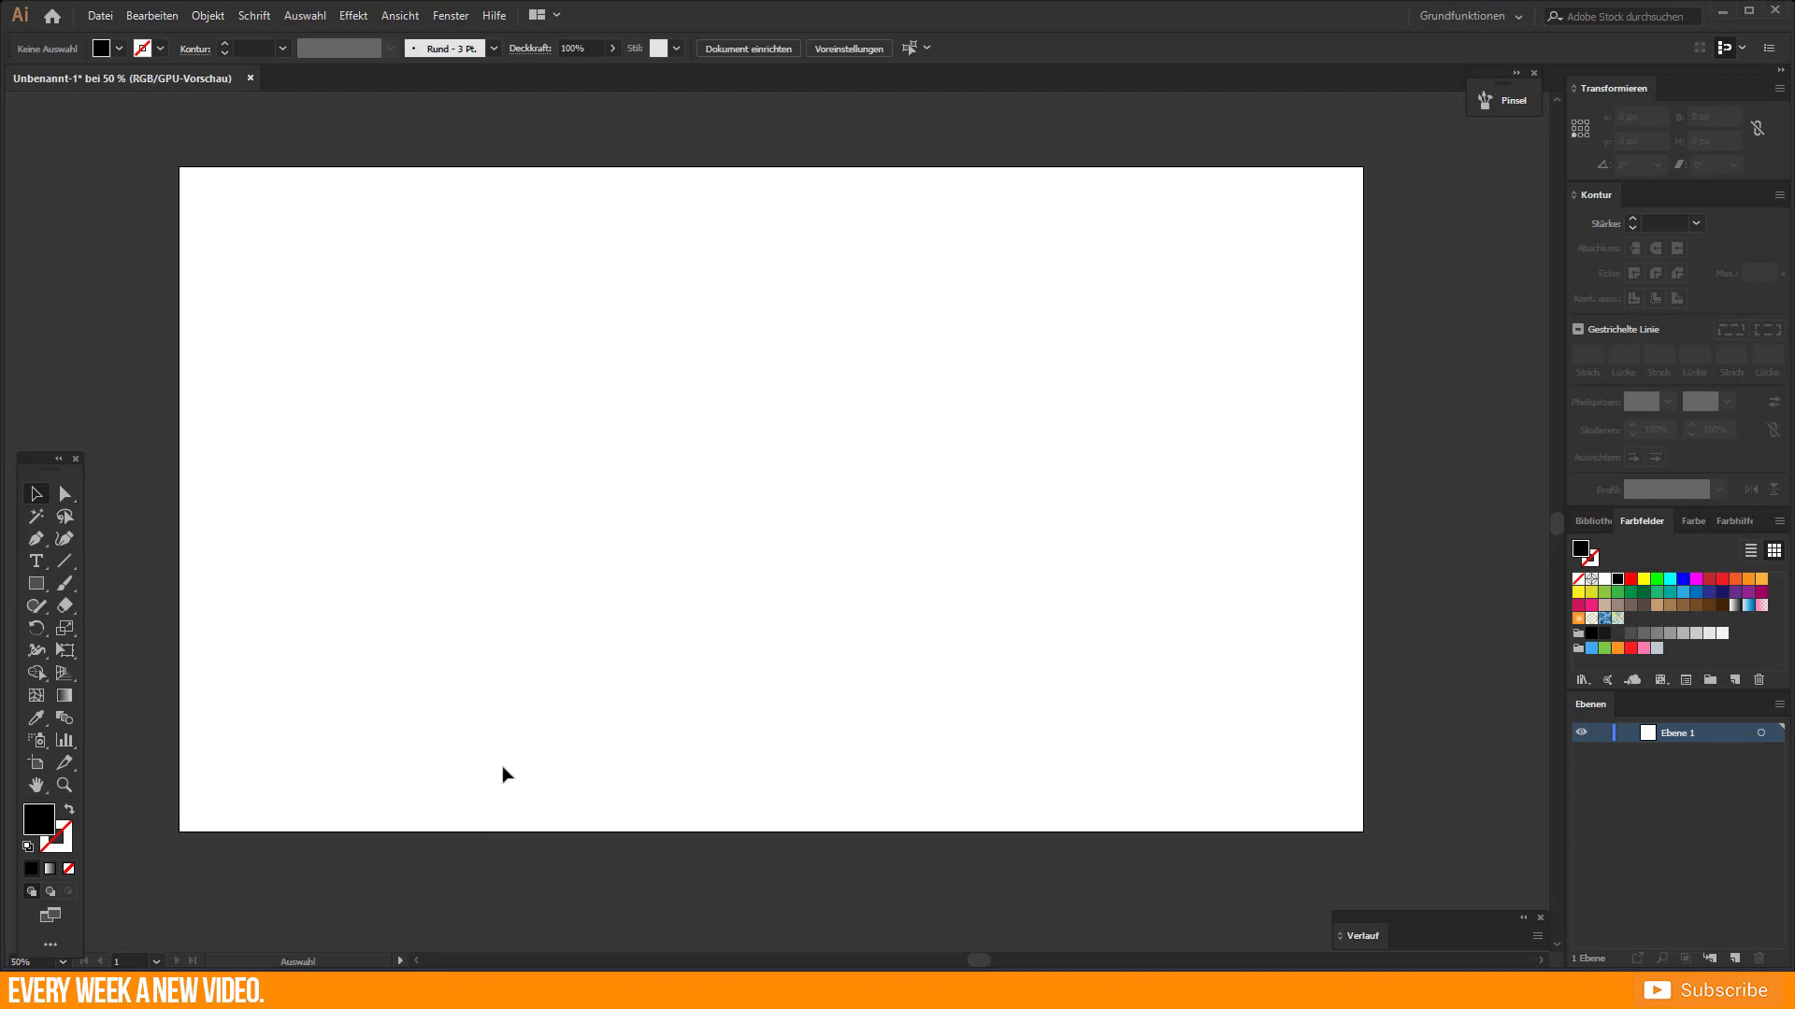
mouse_move(213, 991)
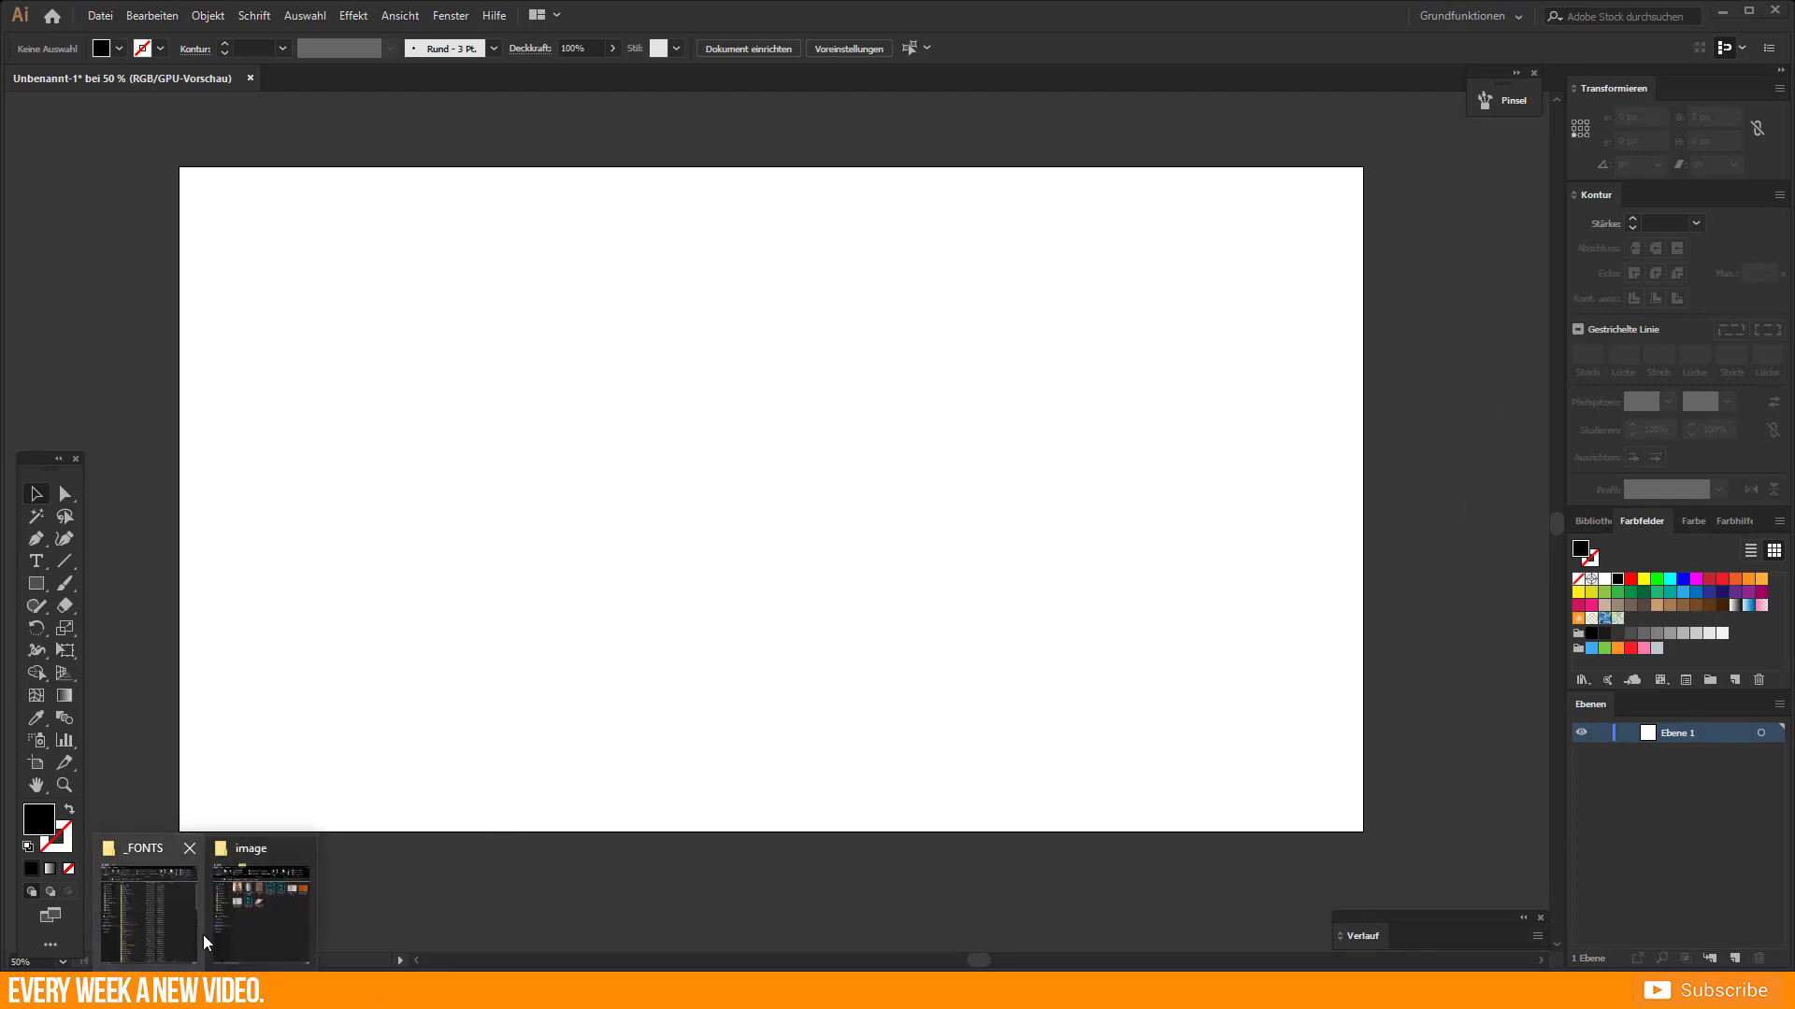
left_click(264, 902)
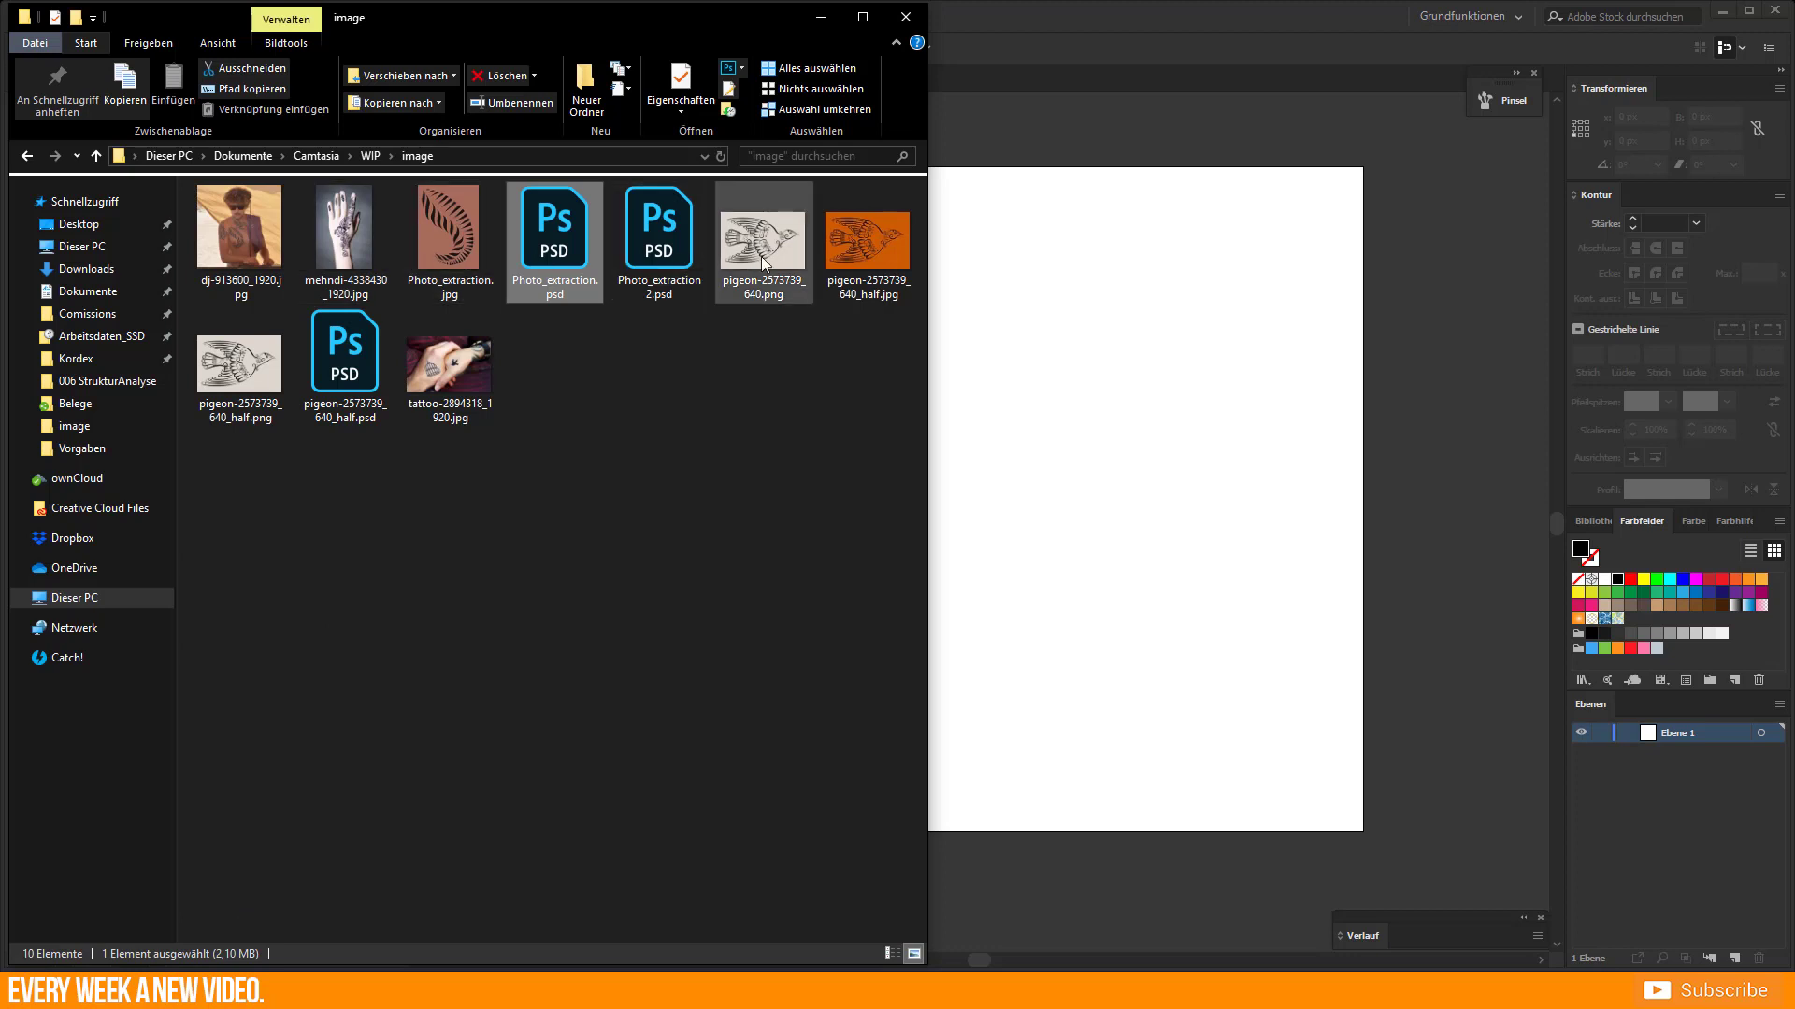
left_click_drag(869, 262, 1058, 433)
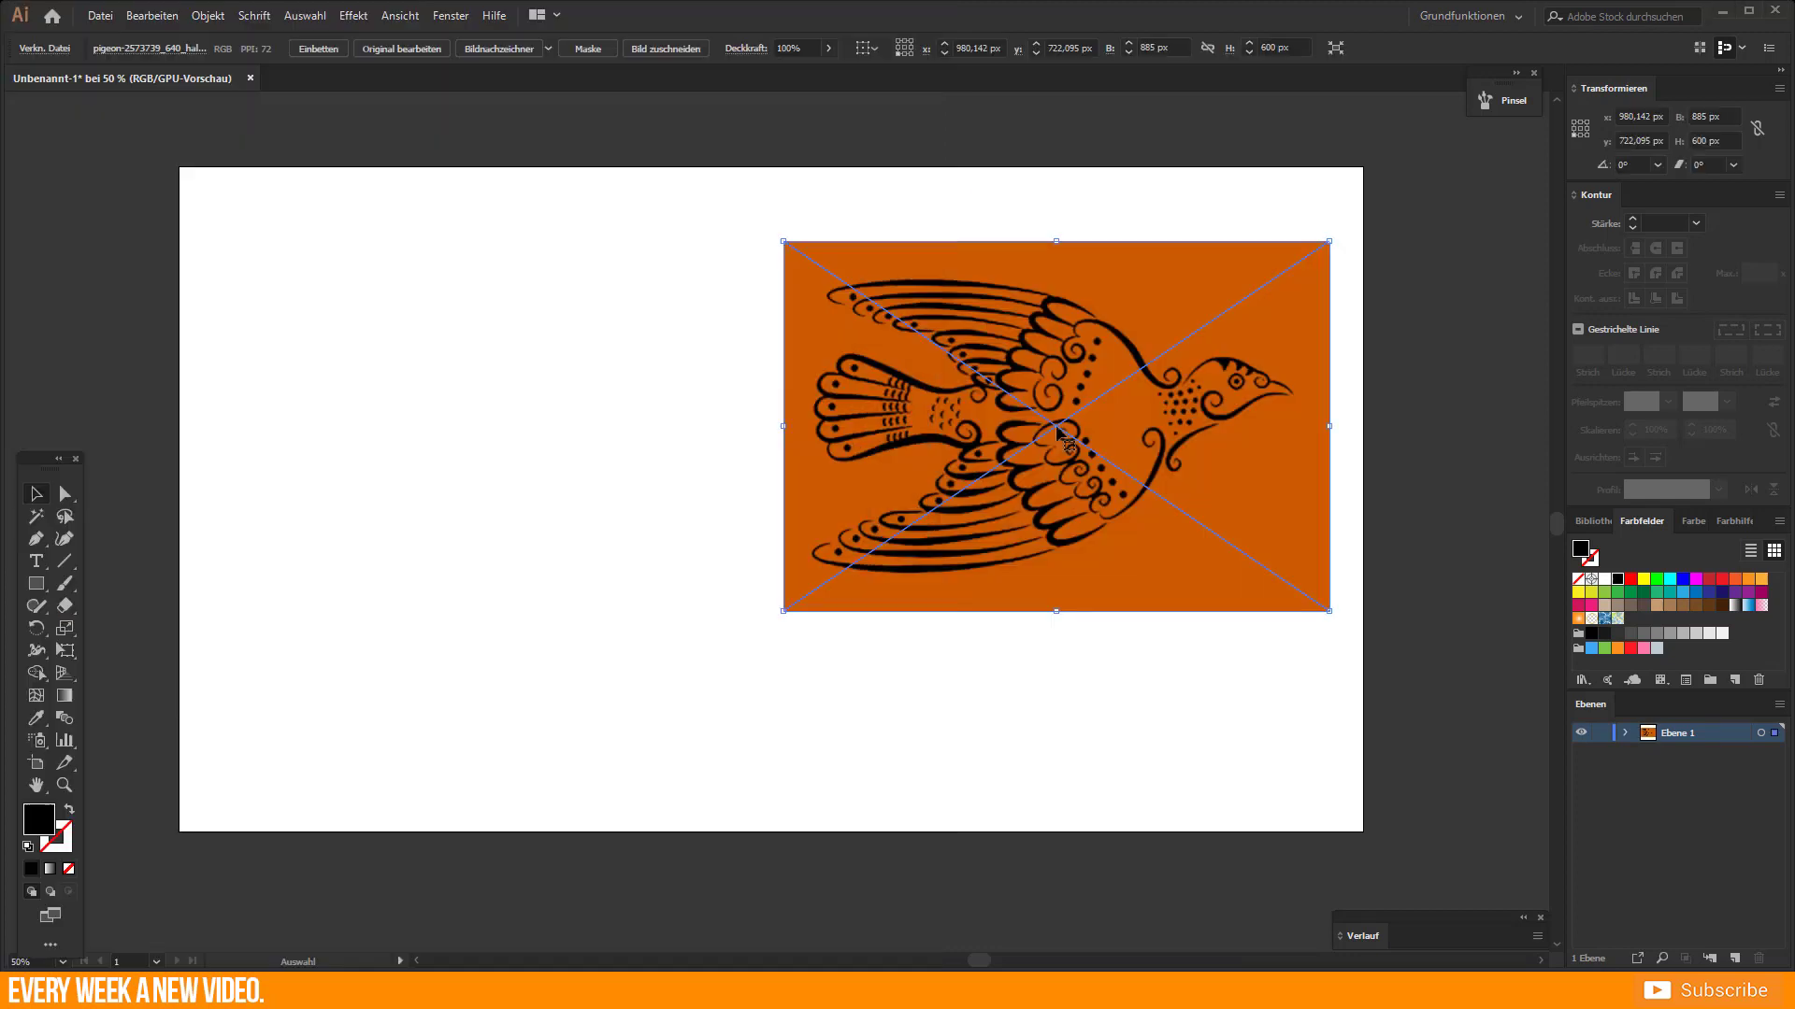
left_click_drag(908, 539, 605, 600)
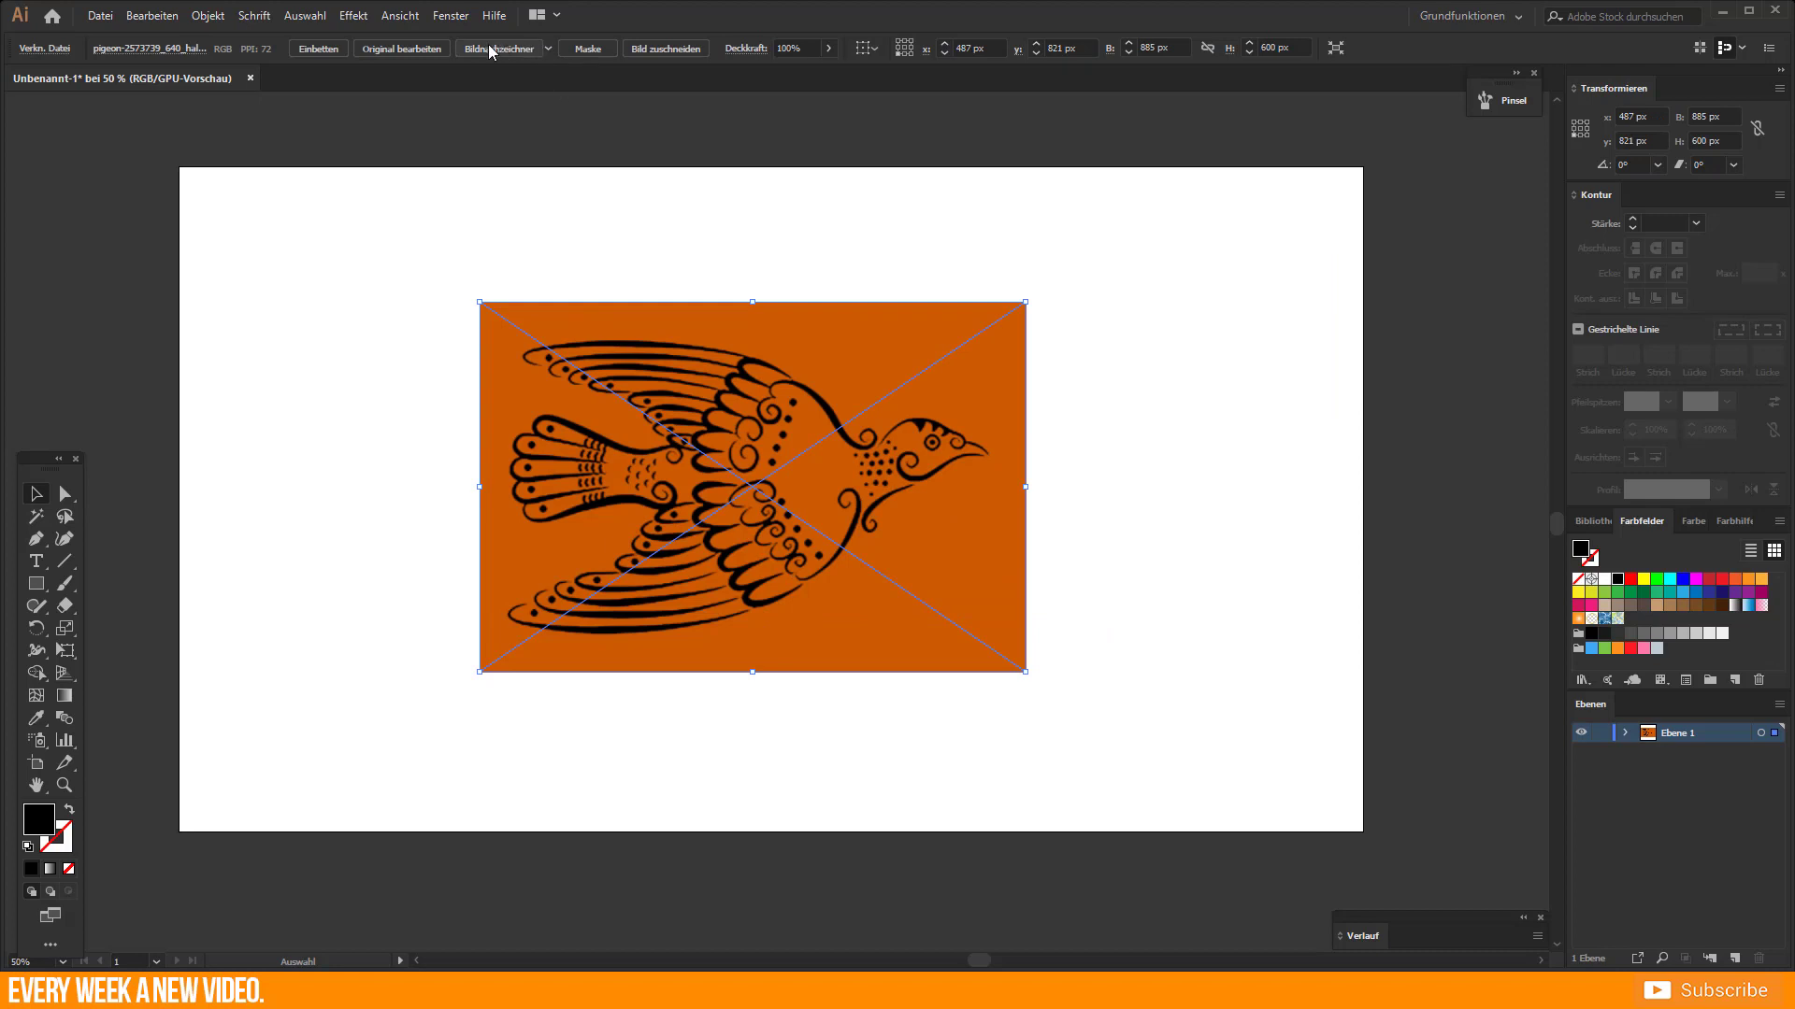
Trace the placed pigeon image with the Silhouettes (Silhouetten) preset and lower the threshold to 82
left_click(548, 50)
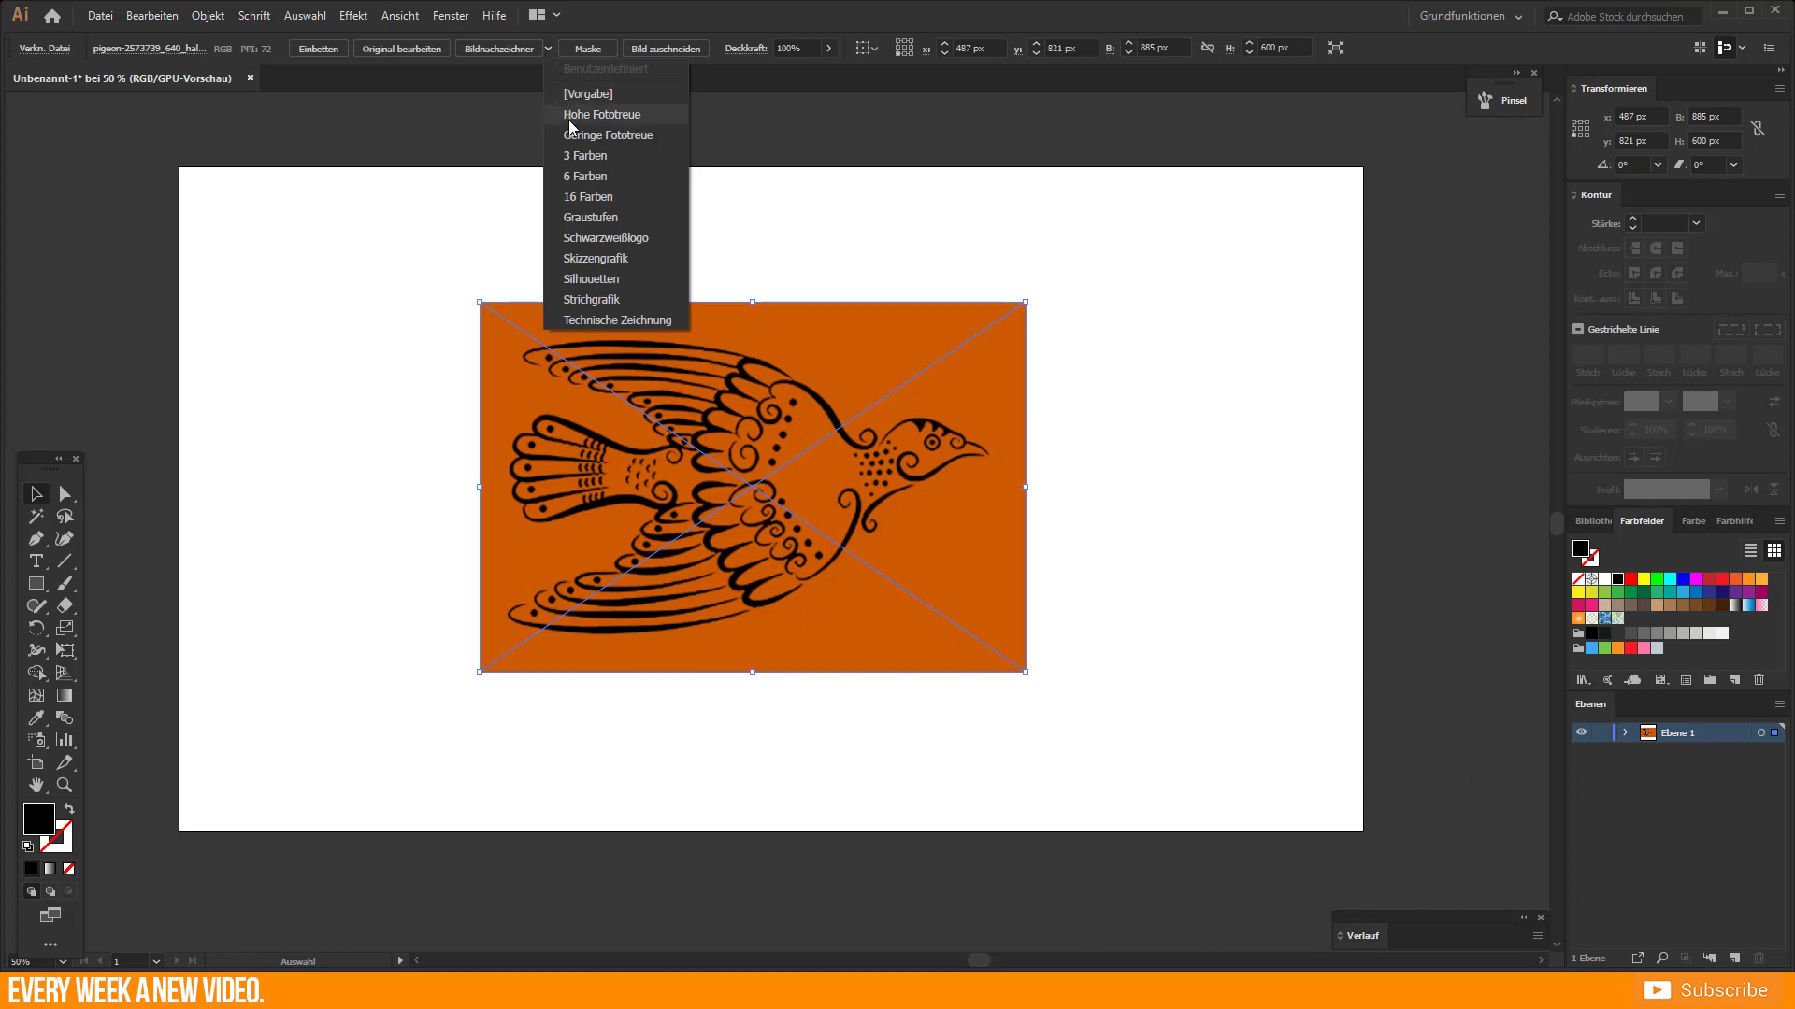
left_click(591, 279)
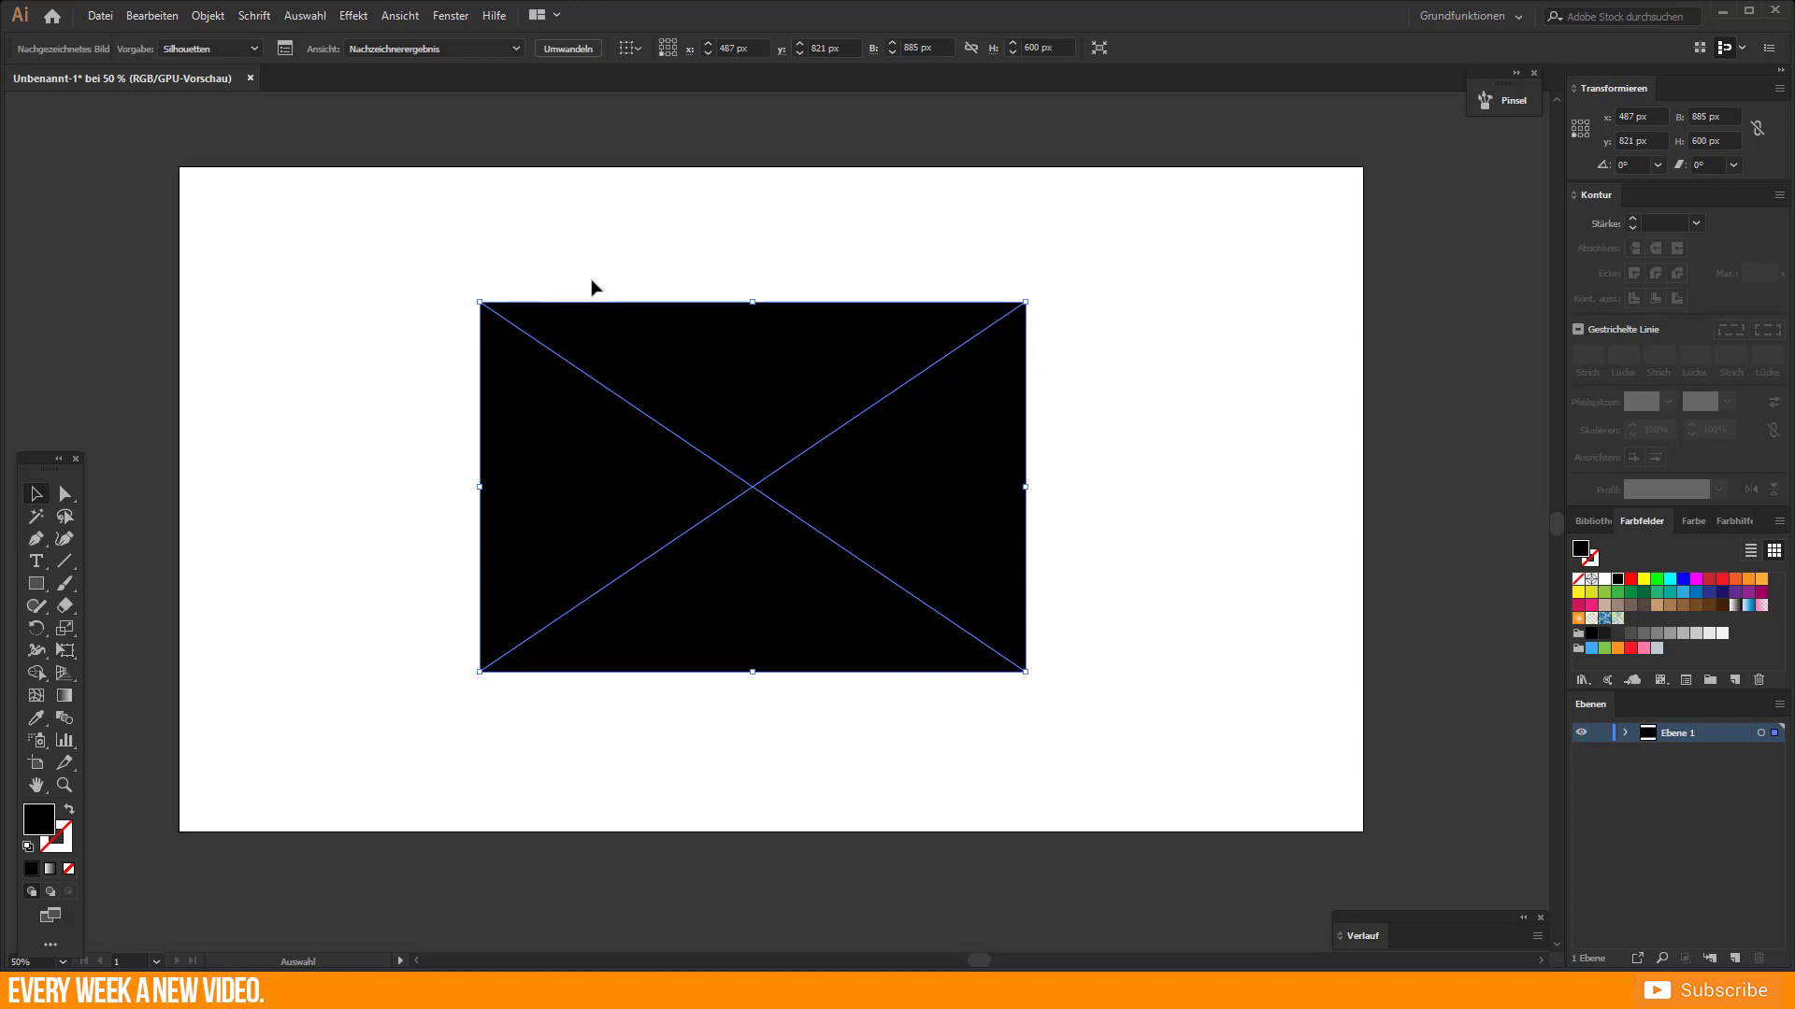
left_click(291, 58)
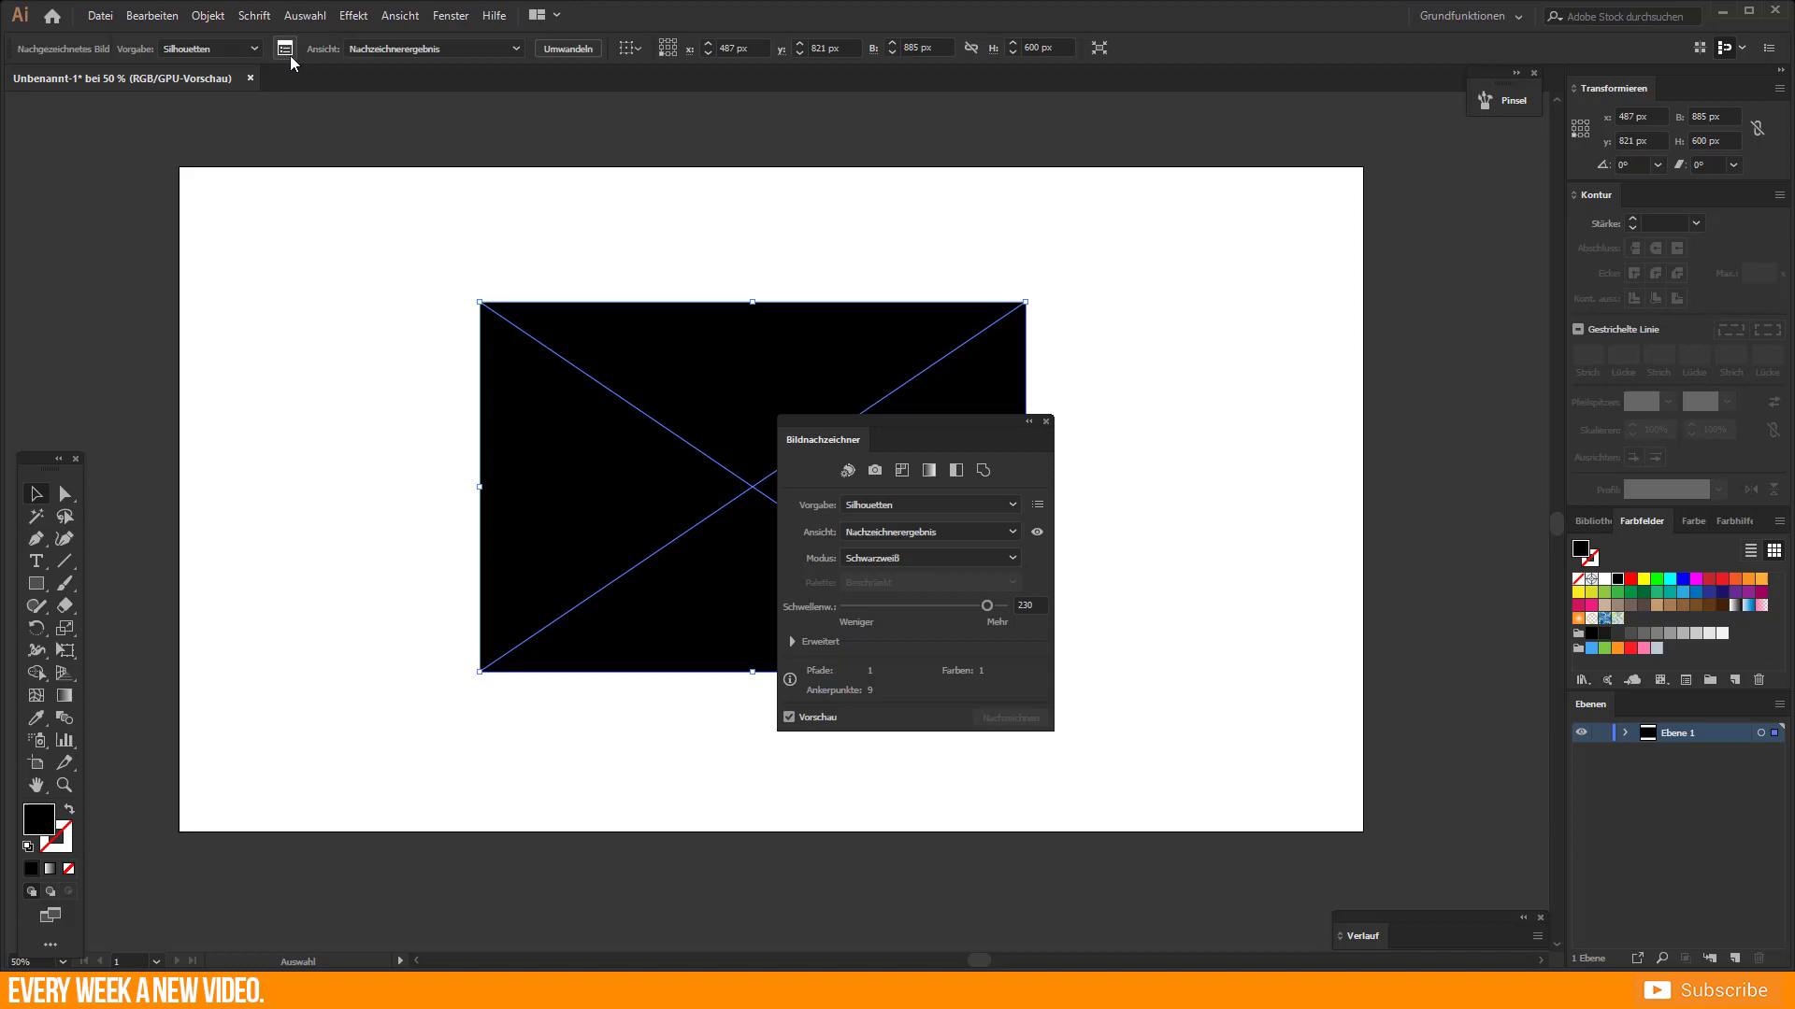
mouse_move(934, 420)
left_mouse_down()
mouse_move(1105, 399)
mouse_move(1197, 307)
left_mouse_up()
left_click(1055, 529)
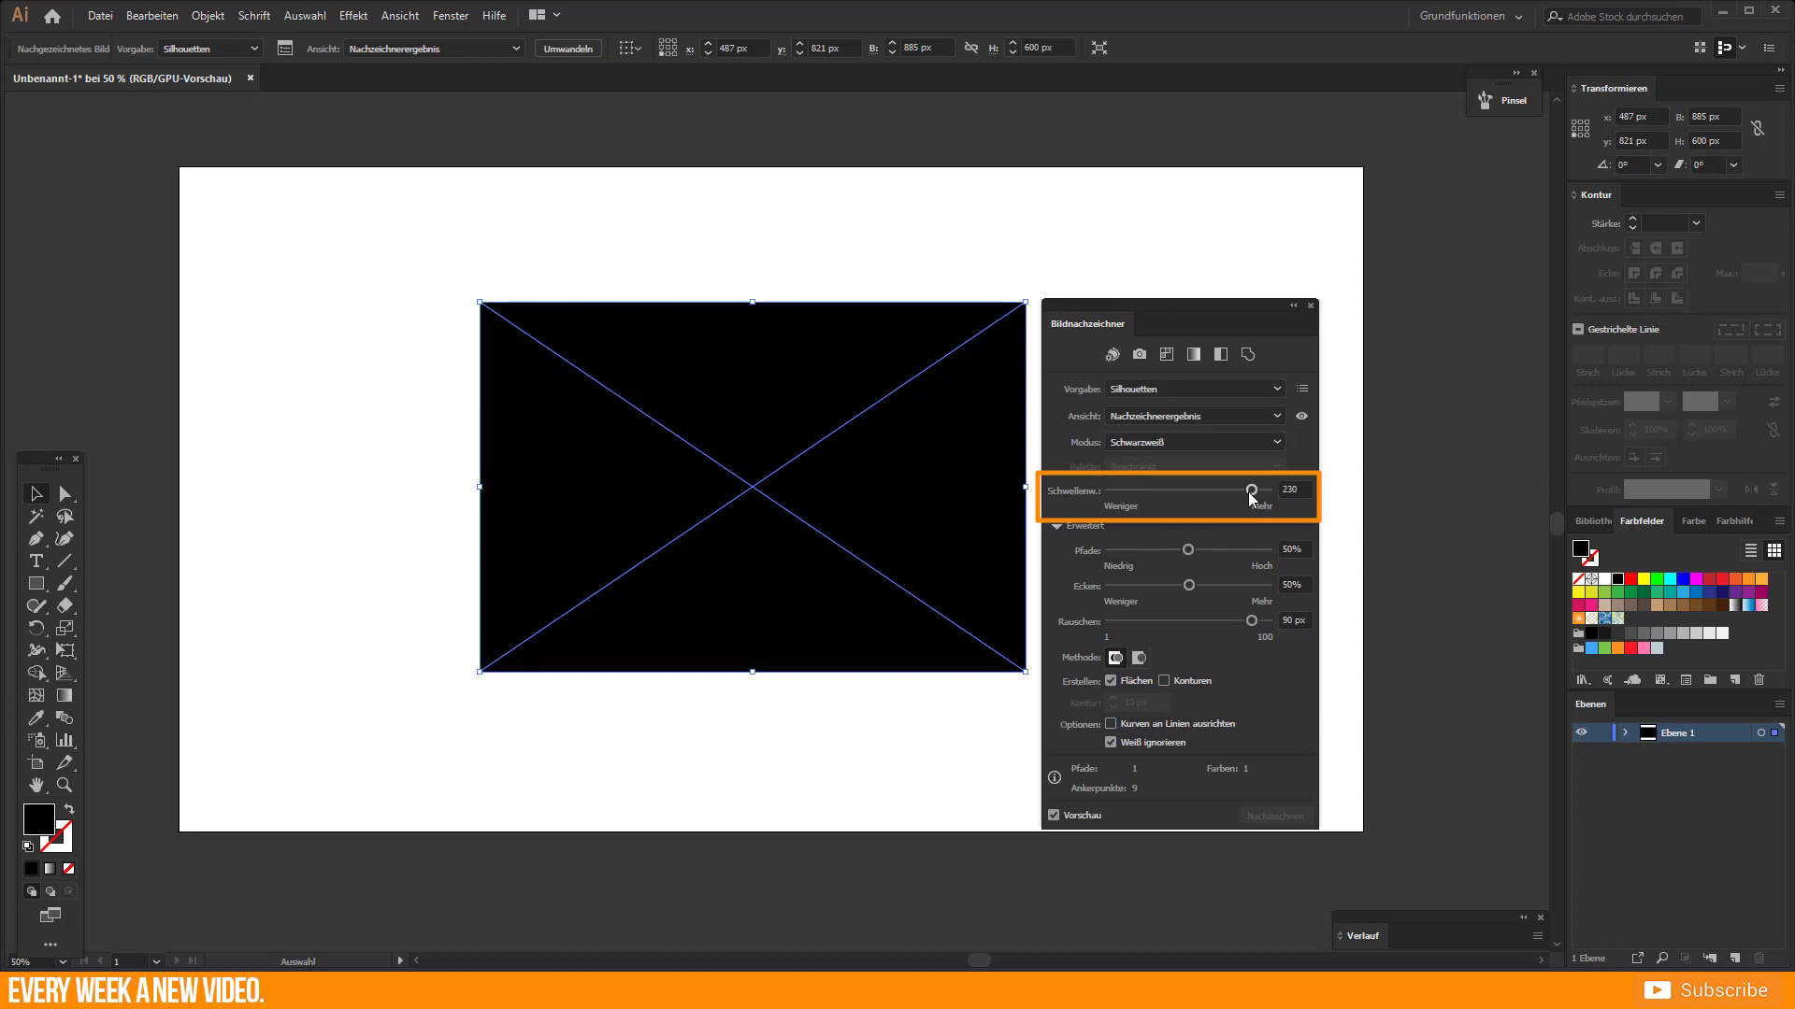
mouse_move(1243, 492)
left_mouse_down()
mouse_move(1118, 497)
mouse_move(1165, 492)
left_mouse_up()
Refine the image trace by setting paths to 63%, corners to 62% and threshold to 63
scroll(669, 550, "up", 3)
left_click_drag(956, 508, 769, 601)
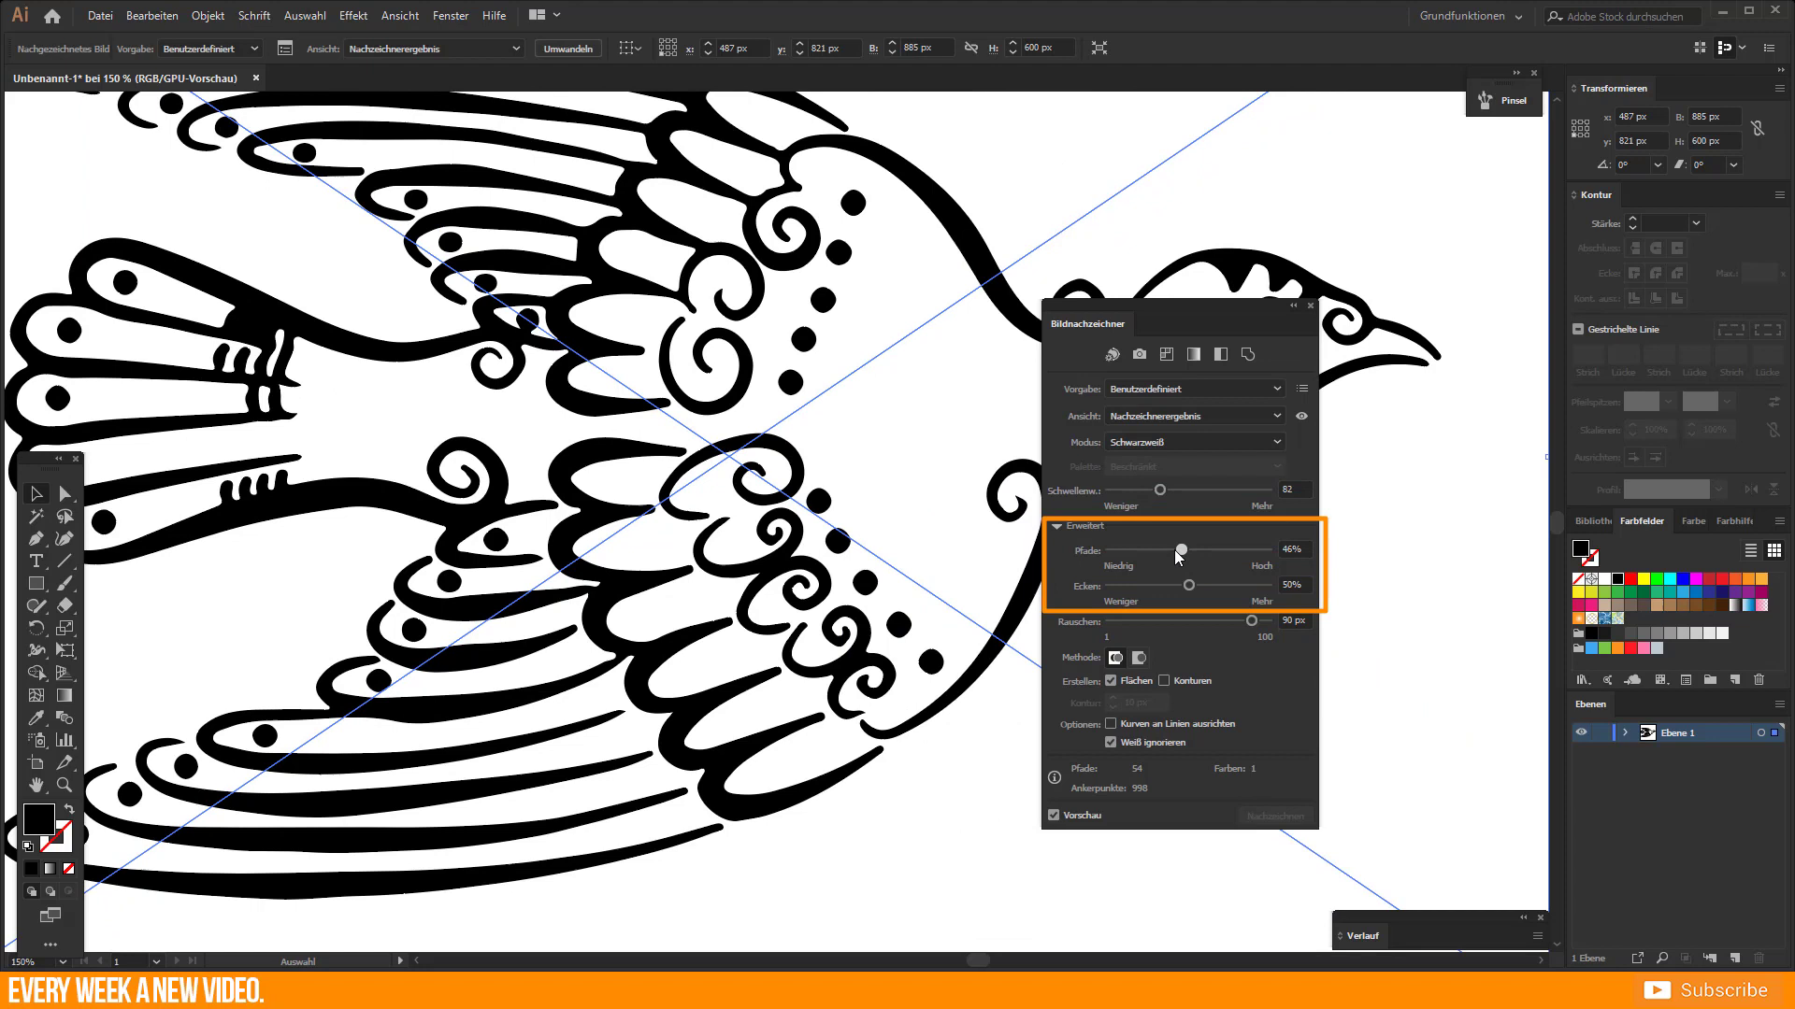
mouse_move(1183, 549)
left_mouse_down()
mouse_move(1145, 549)
mouse_move(1194, 544)
mouse_move(1167, 586)
mouse_move(1206, 585)
left_mouse_up()
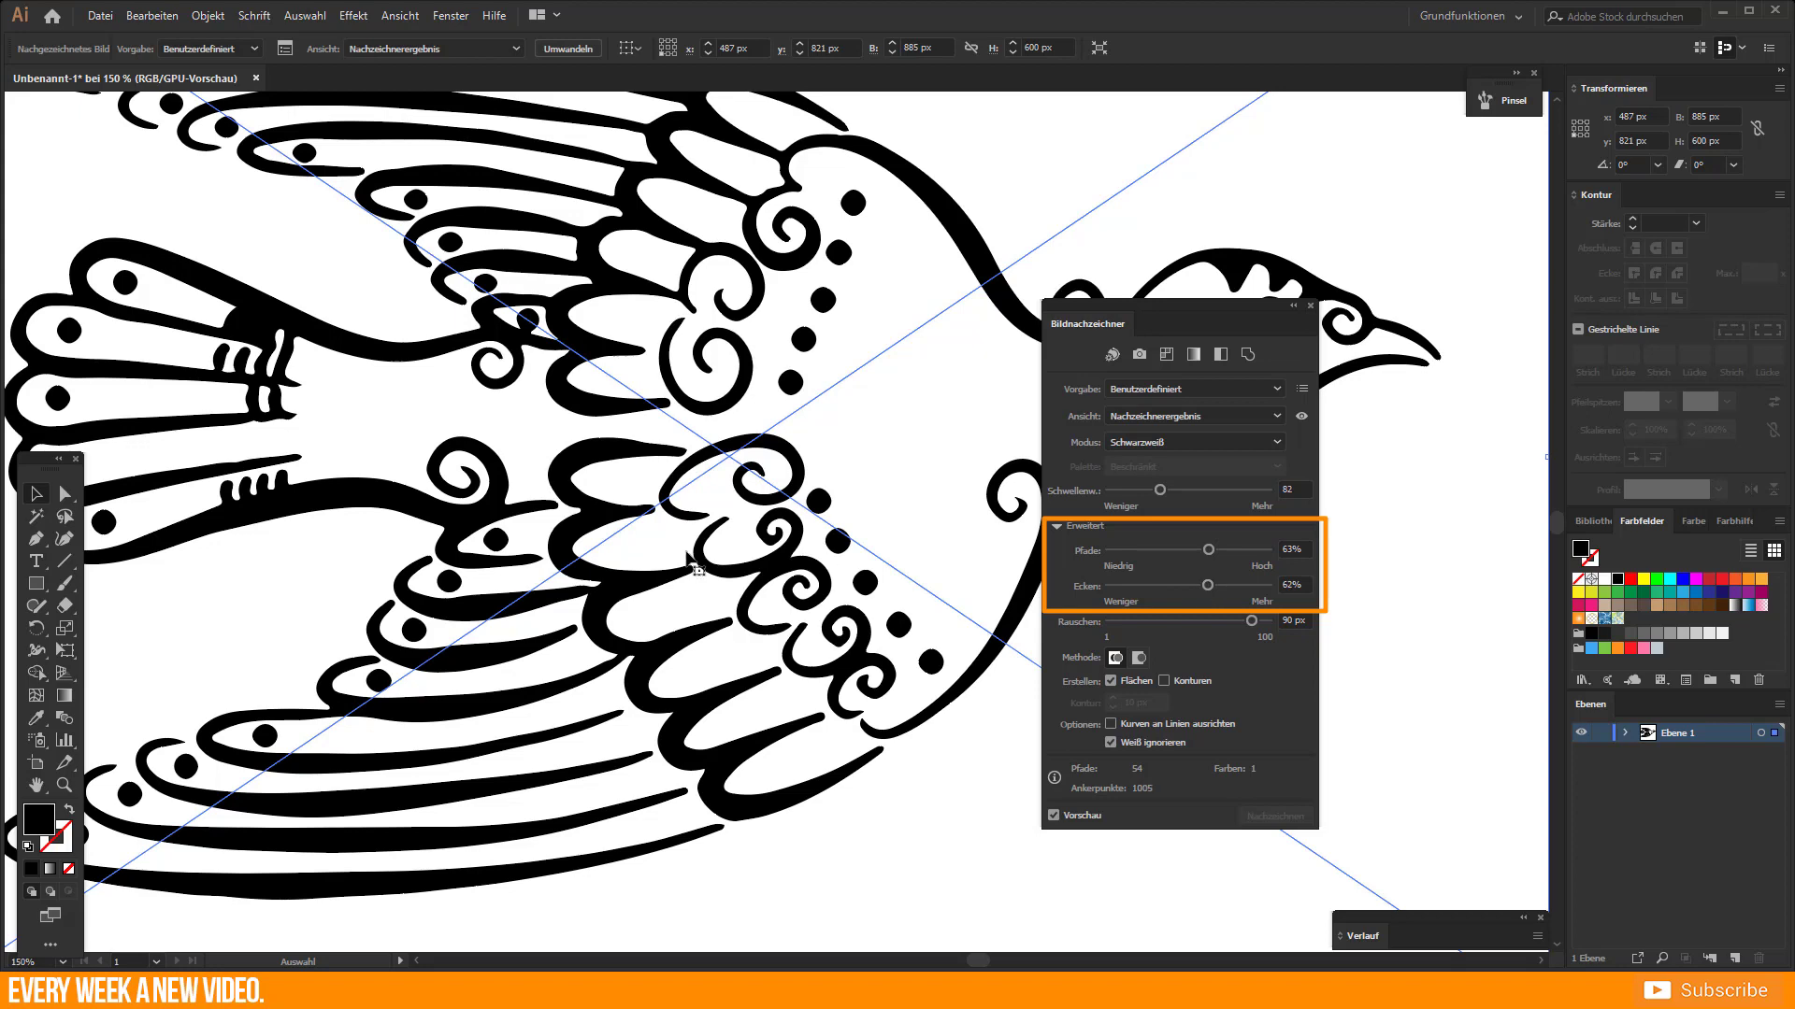
left_click_drag(1159, 489, 1152, 505)
key("ctrl+1")
left_click_drag(1186, 313, 1307, 331)
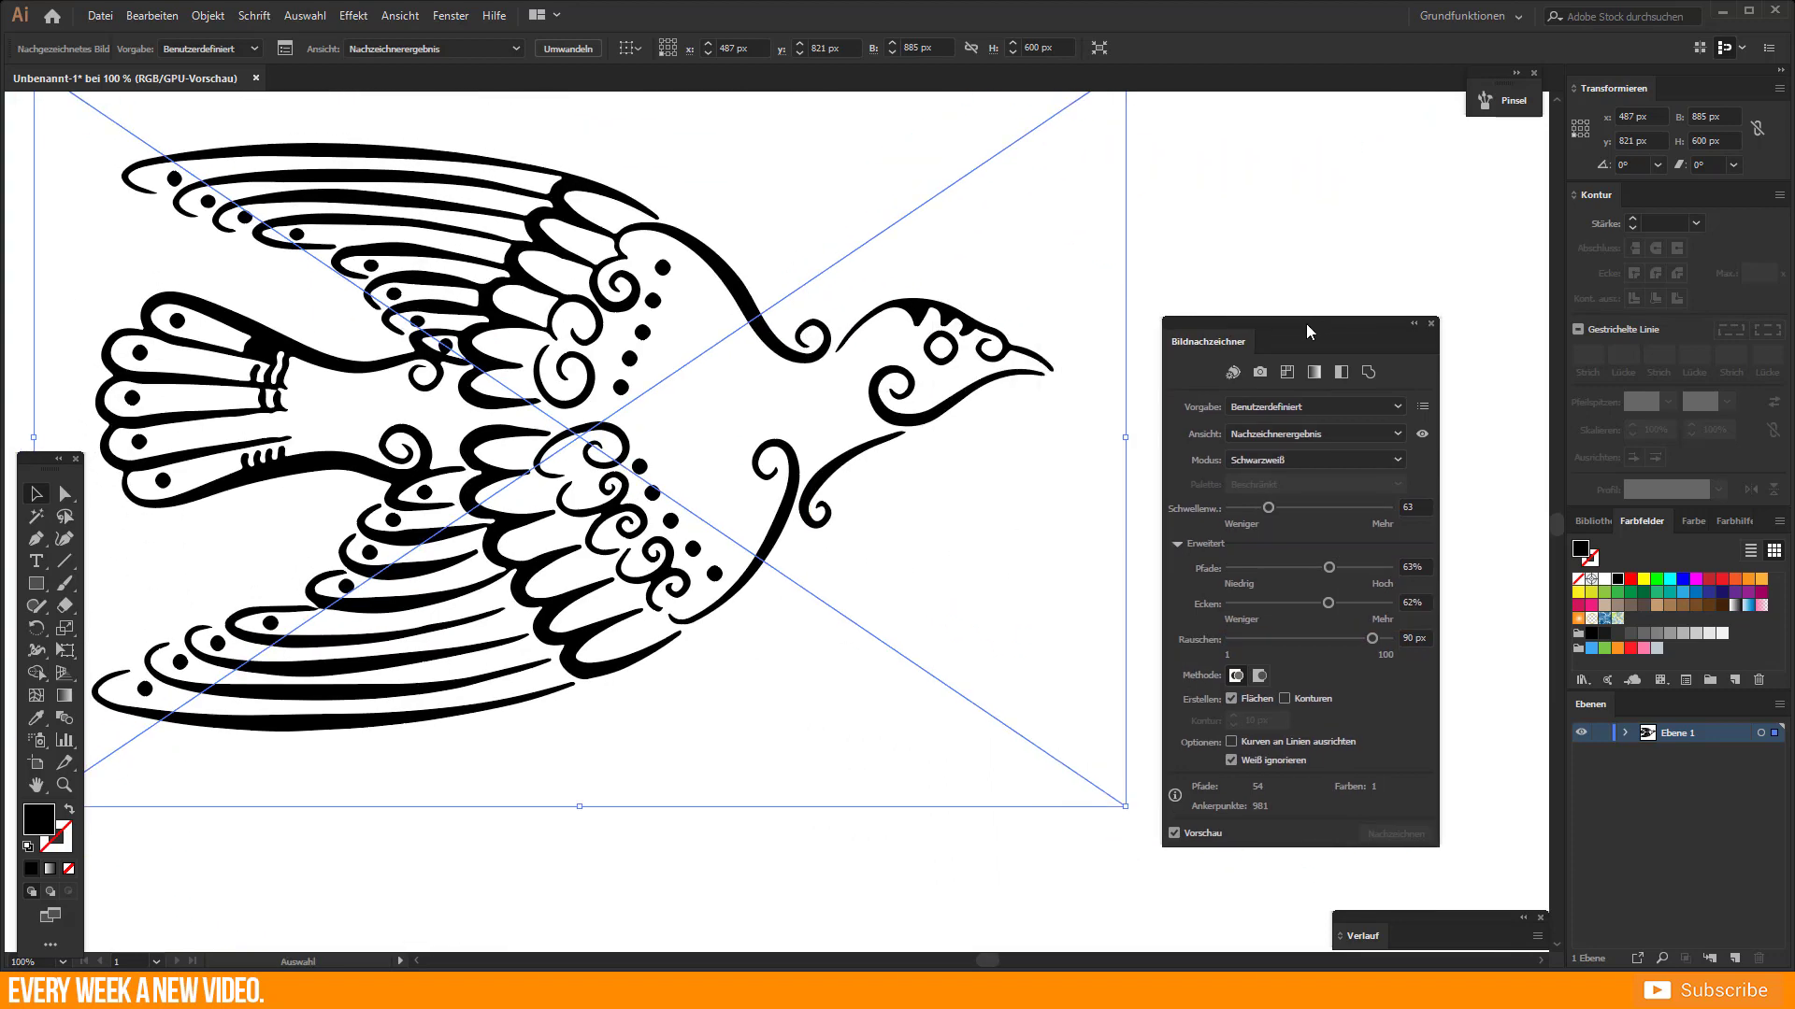
Expand the tracing into editable vector paths and enlarge the pigeon to about 1670 by 1022 px on the artboard
left_click(1430, 324)
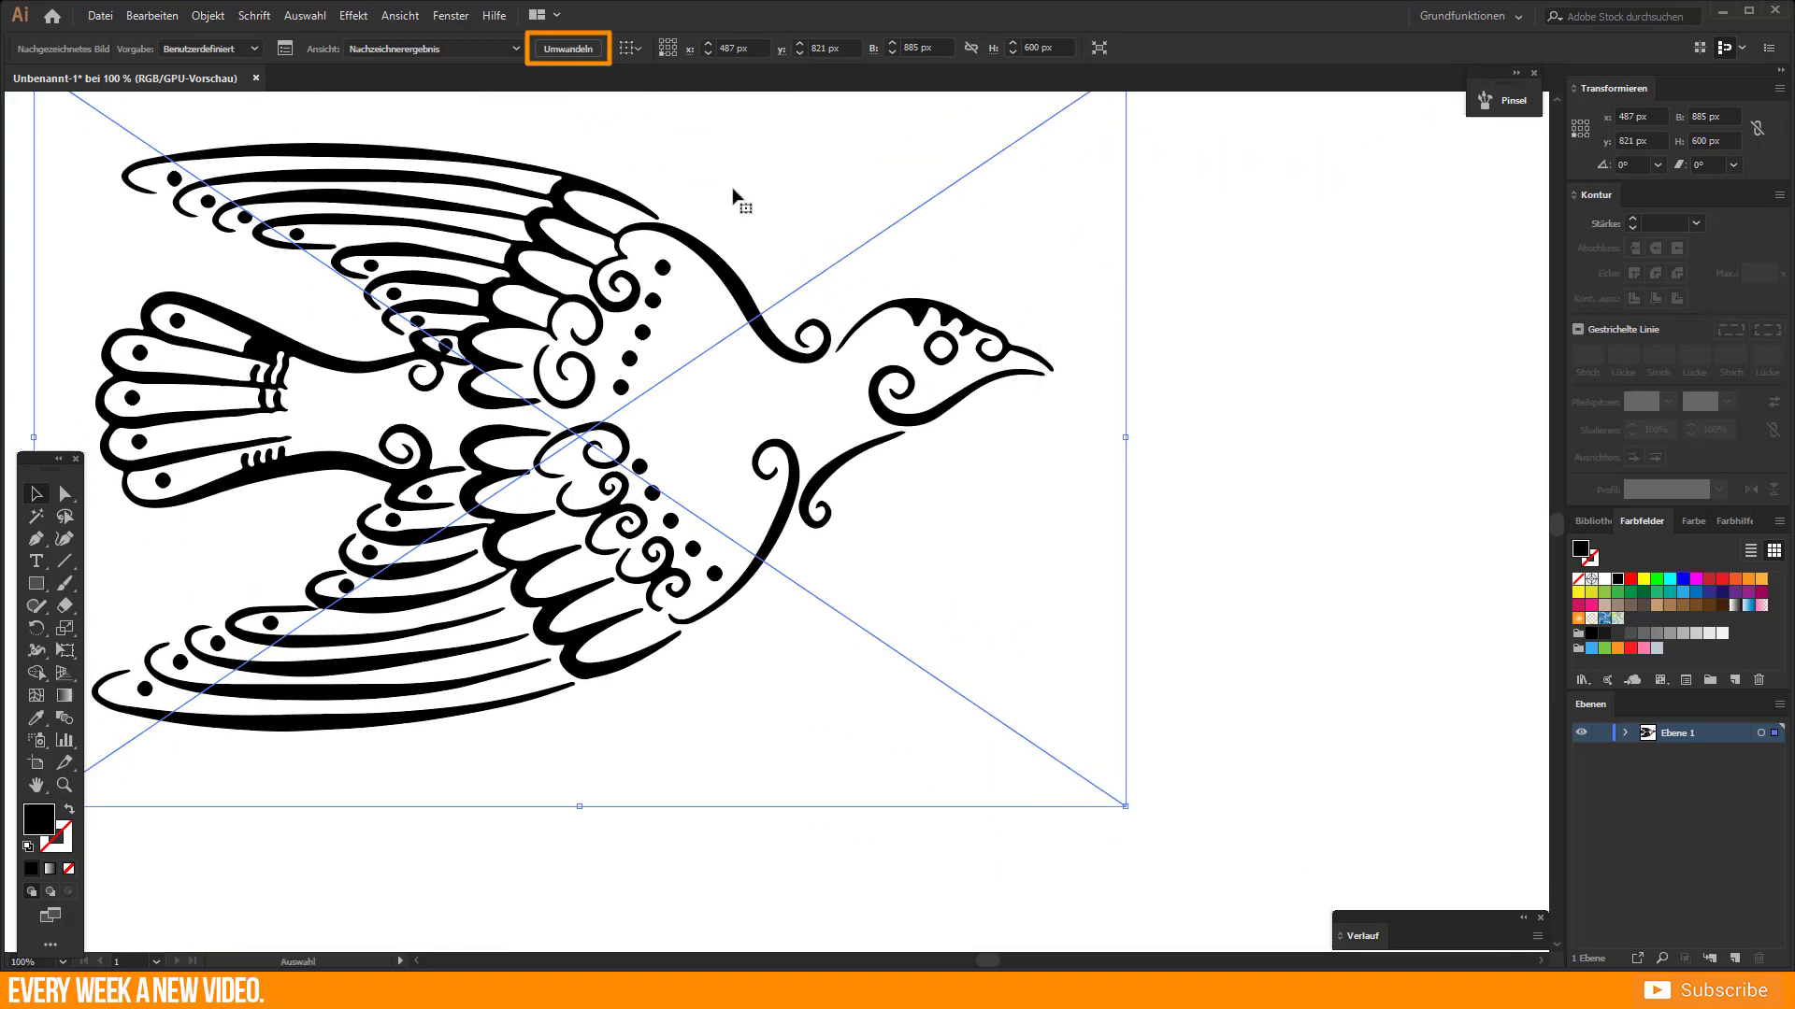
left_click(568, 49)
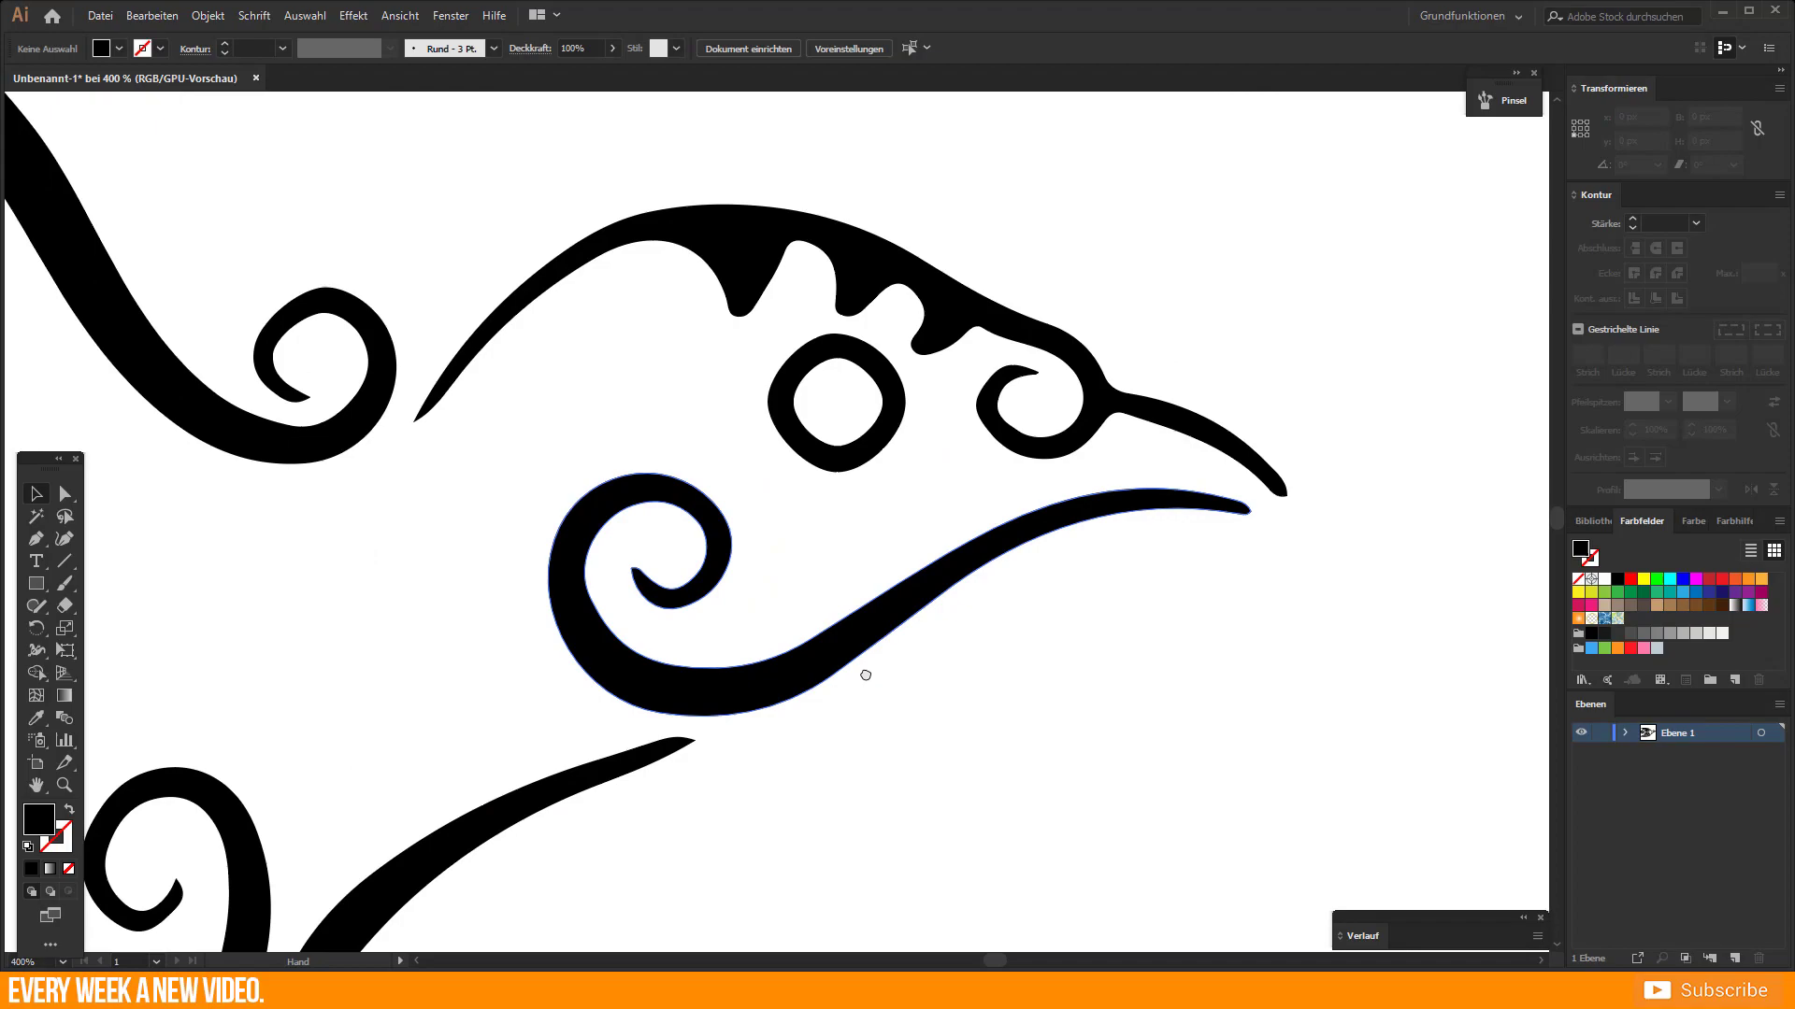
left_click_drag(810, 639, 888, 533)
left_click(734, 598)
left_click_drag(734, 599, 613, 519)
scroll(743, 736, "down", 3)
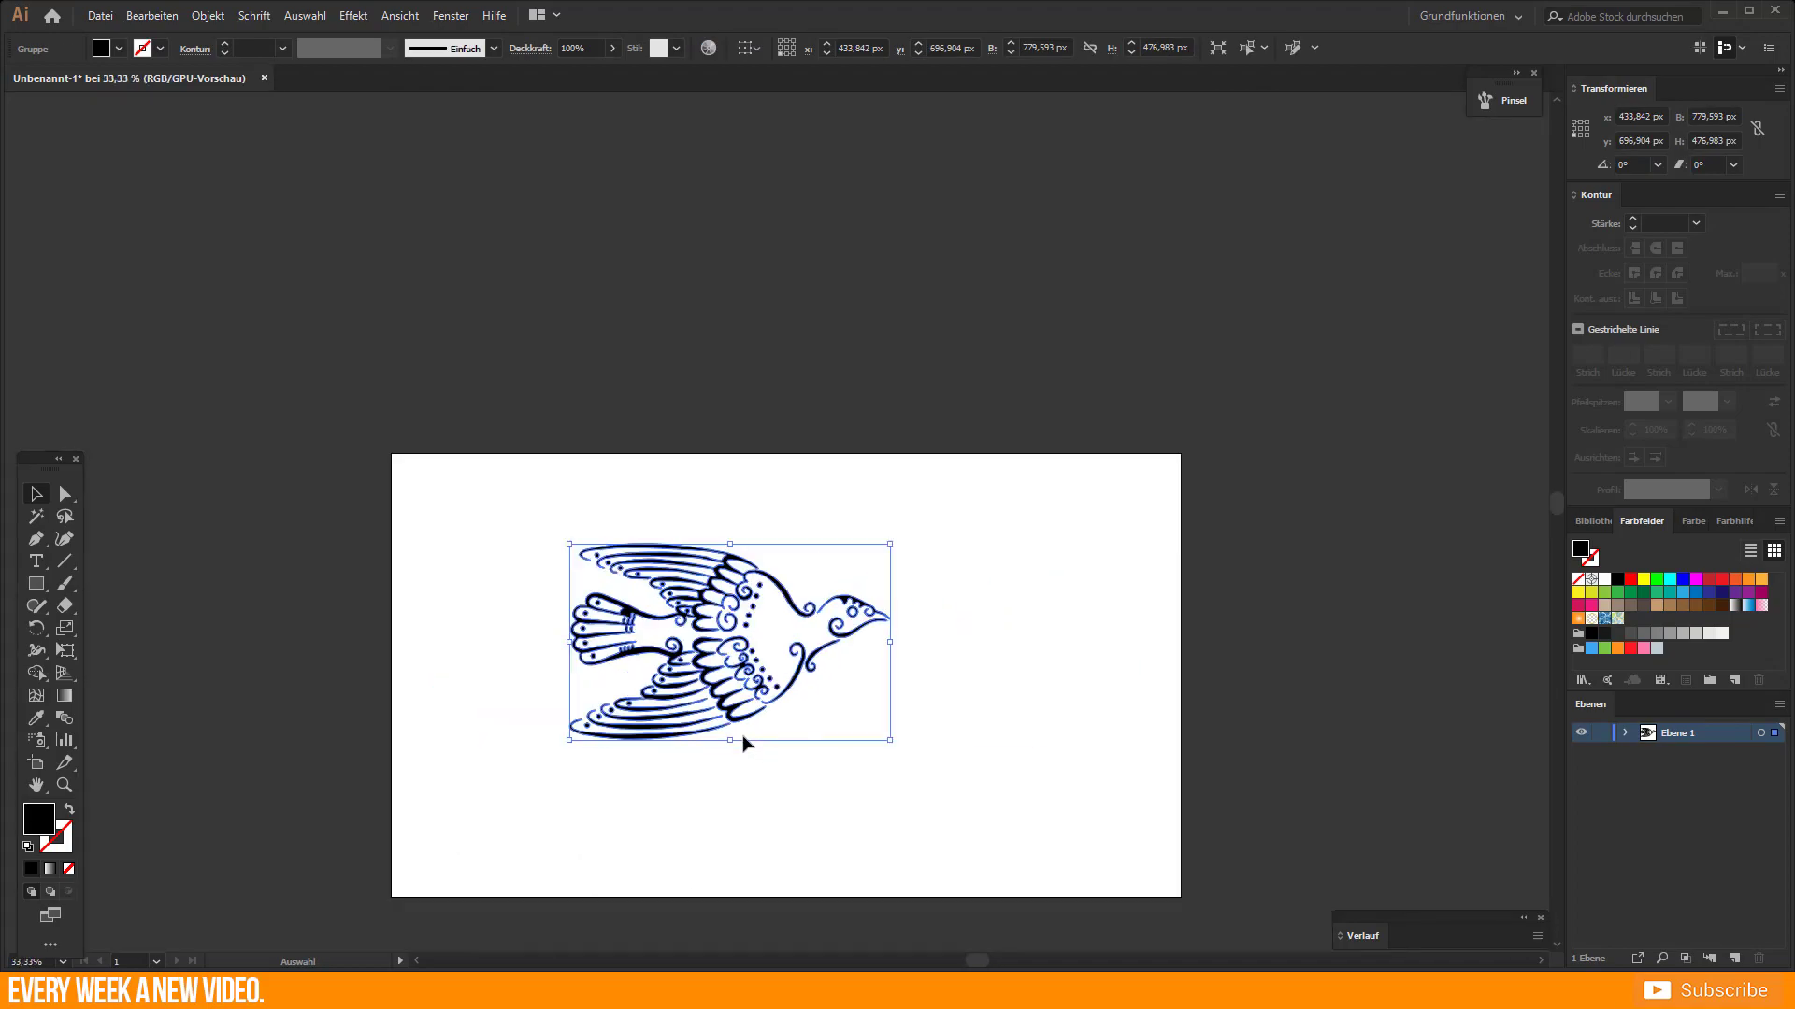
left_click_drag(889, 741, 1387, 895)
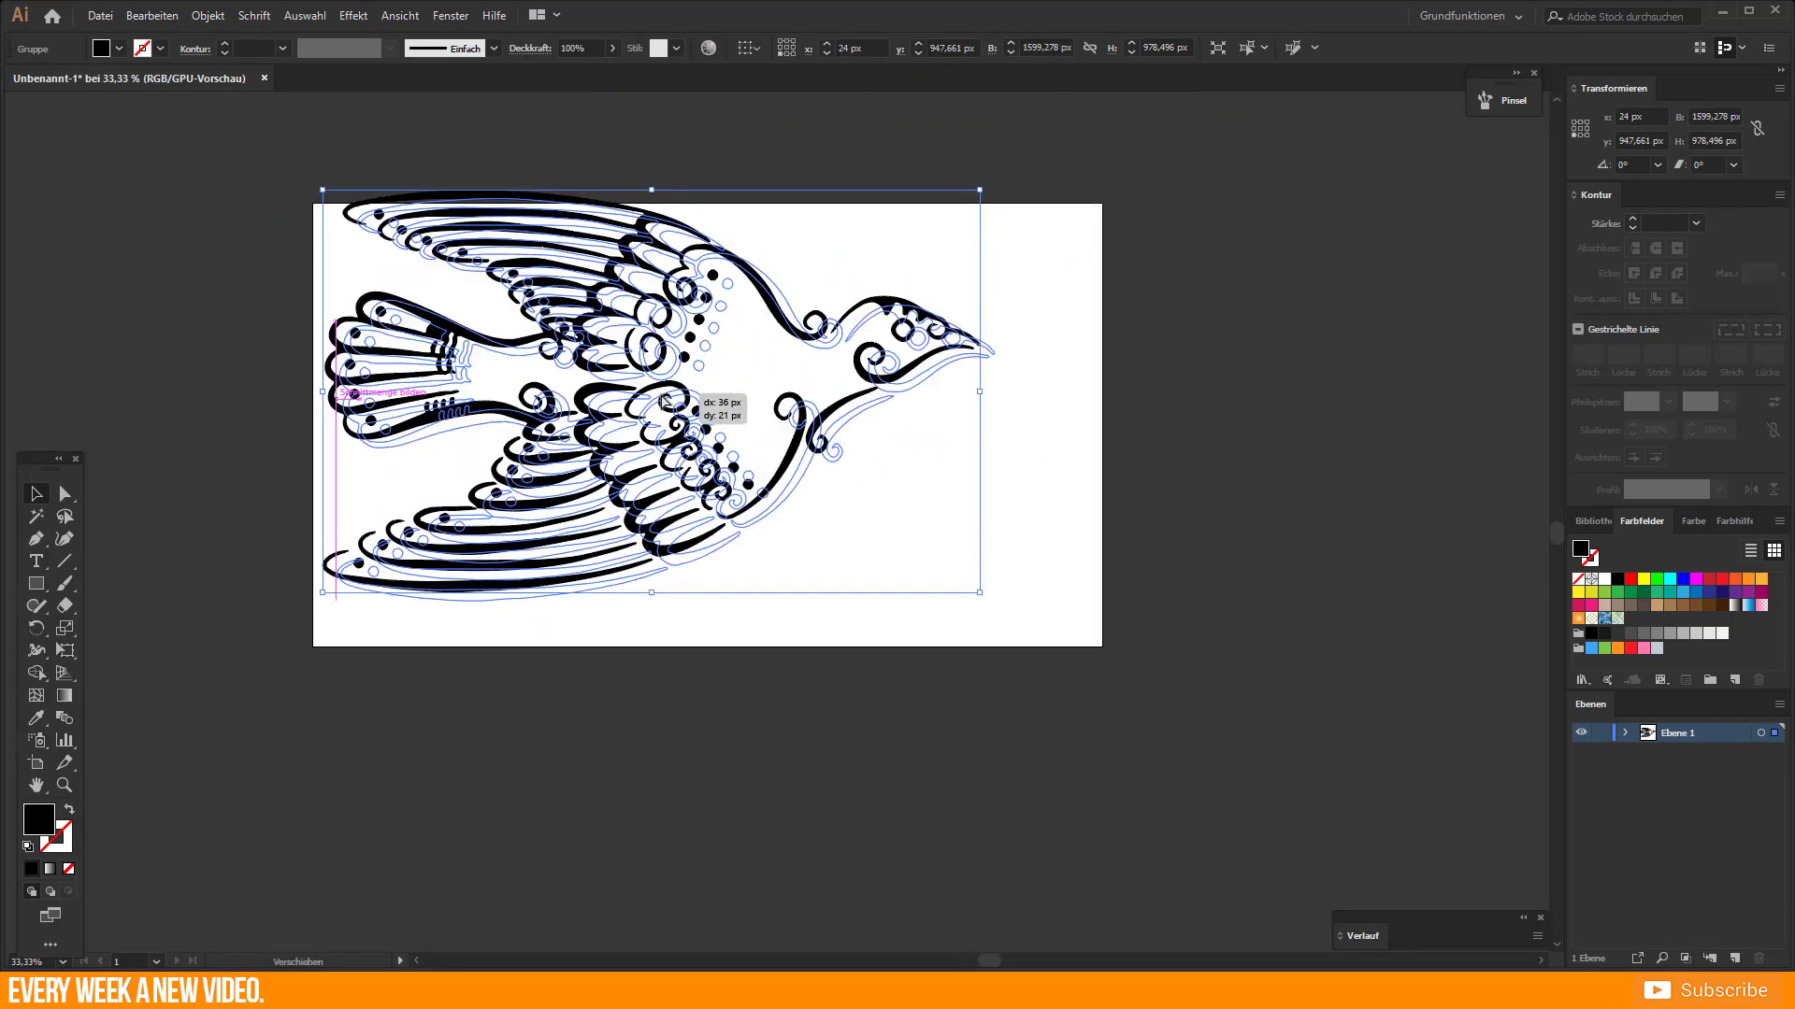
left_click_drag(983, 642, 1015, 635)
Try several colour swatches, including brown, and the blue pattern swatch as the pigeon's fill
left_click(1630, 578)
left_click(1722, 592)
left_click(1656, 591)
left_click(1683, 604)
left_click(911, 718)
left_click(604, 490, "ctrl")
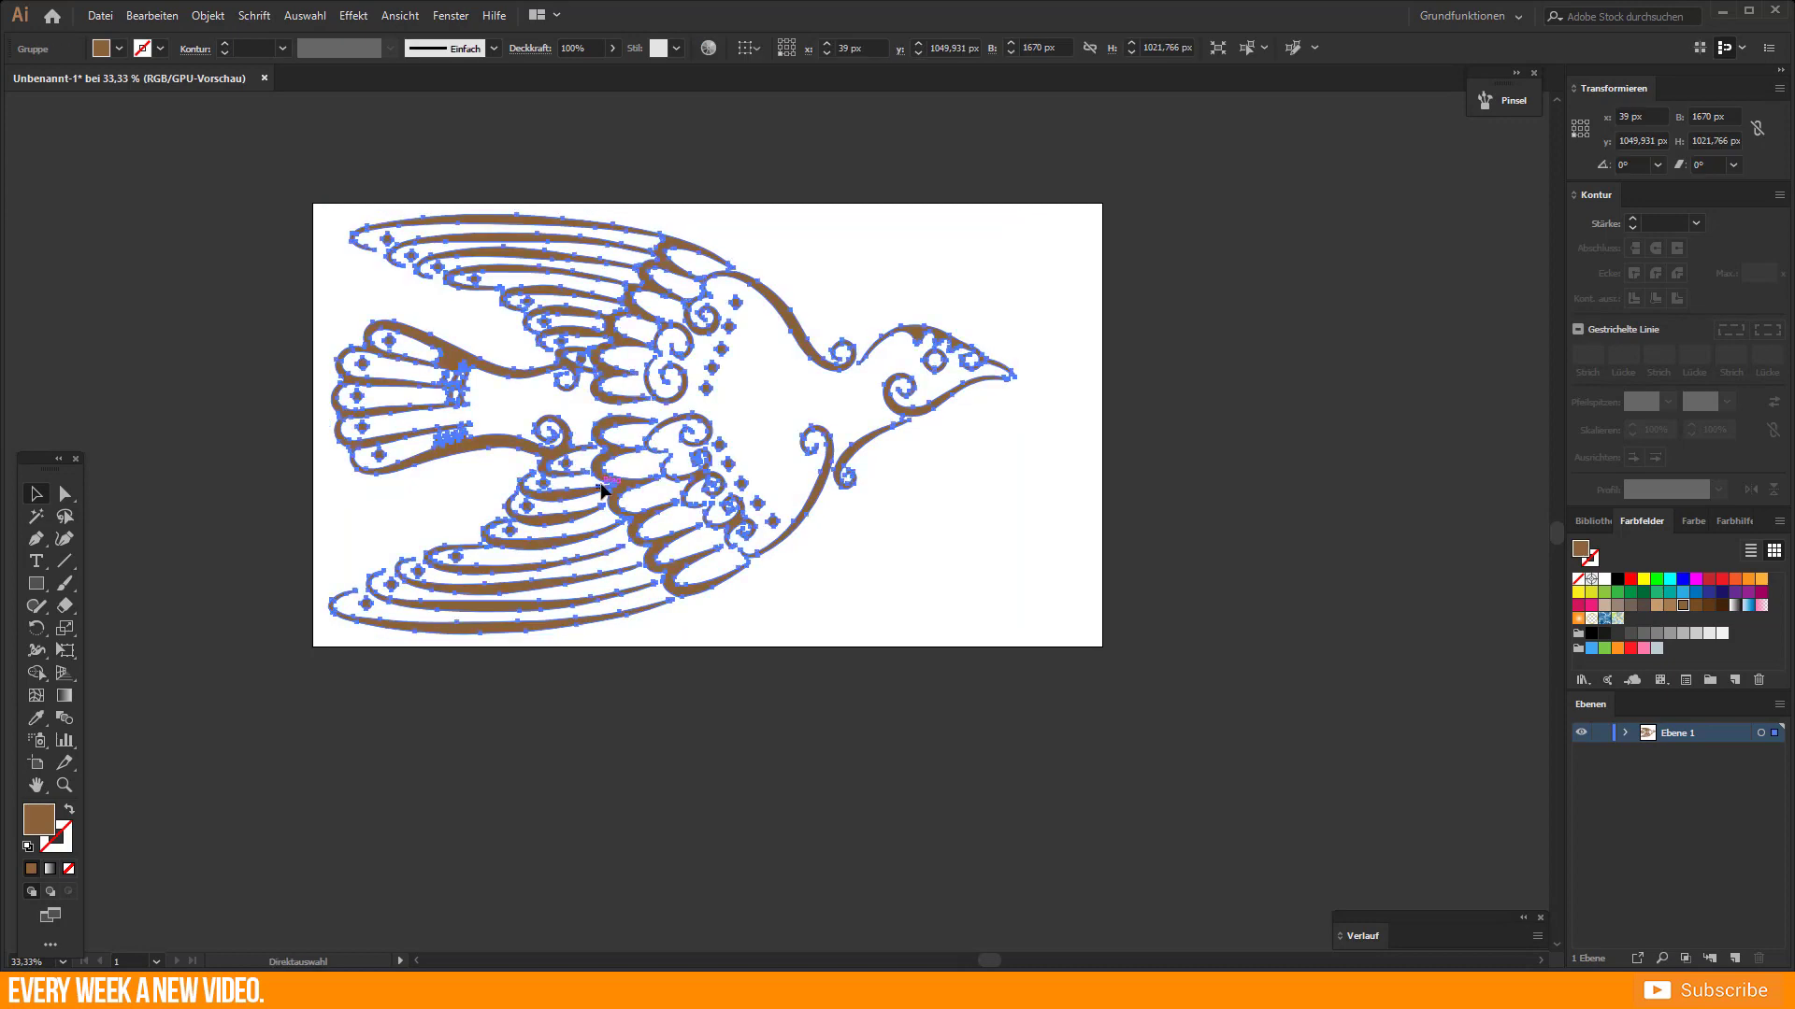
left_click(1602, 620)
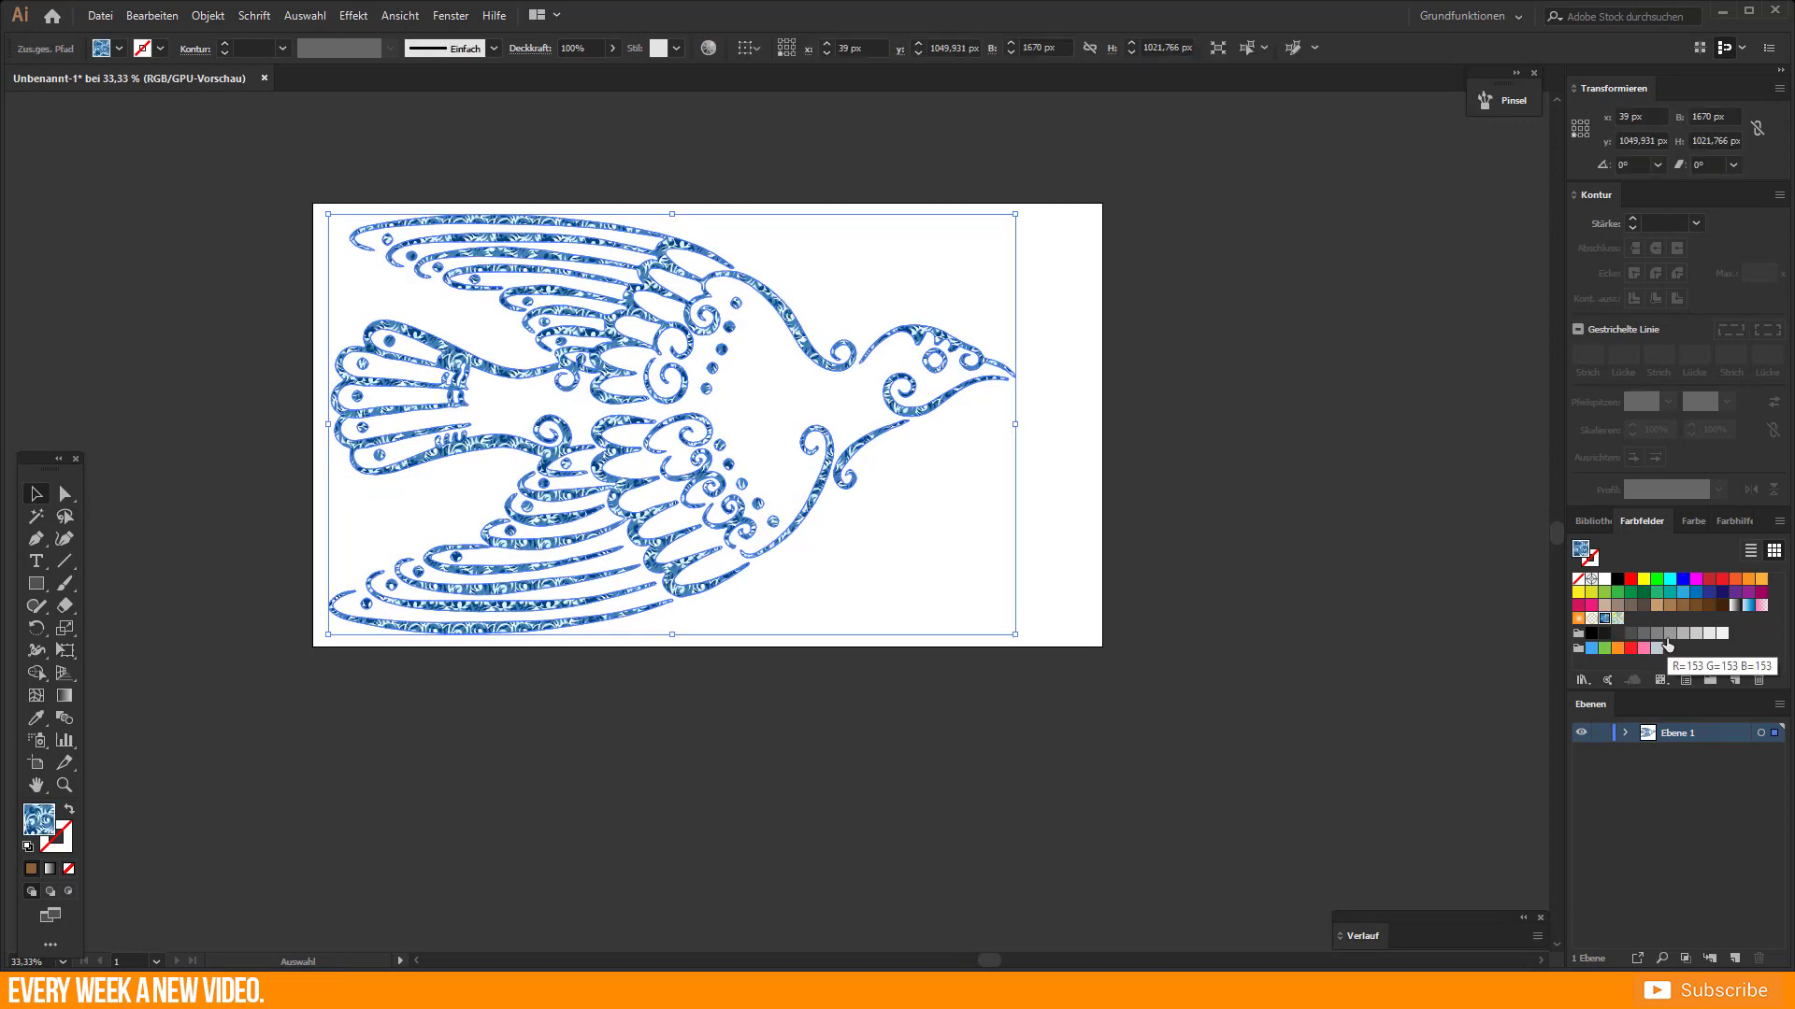
left_click(1734, 604)
left_click(905, 460)
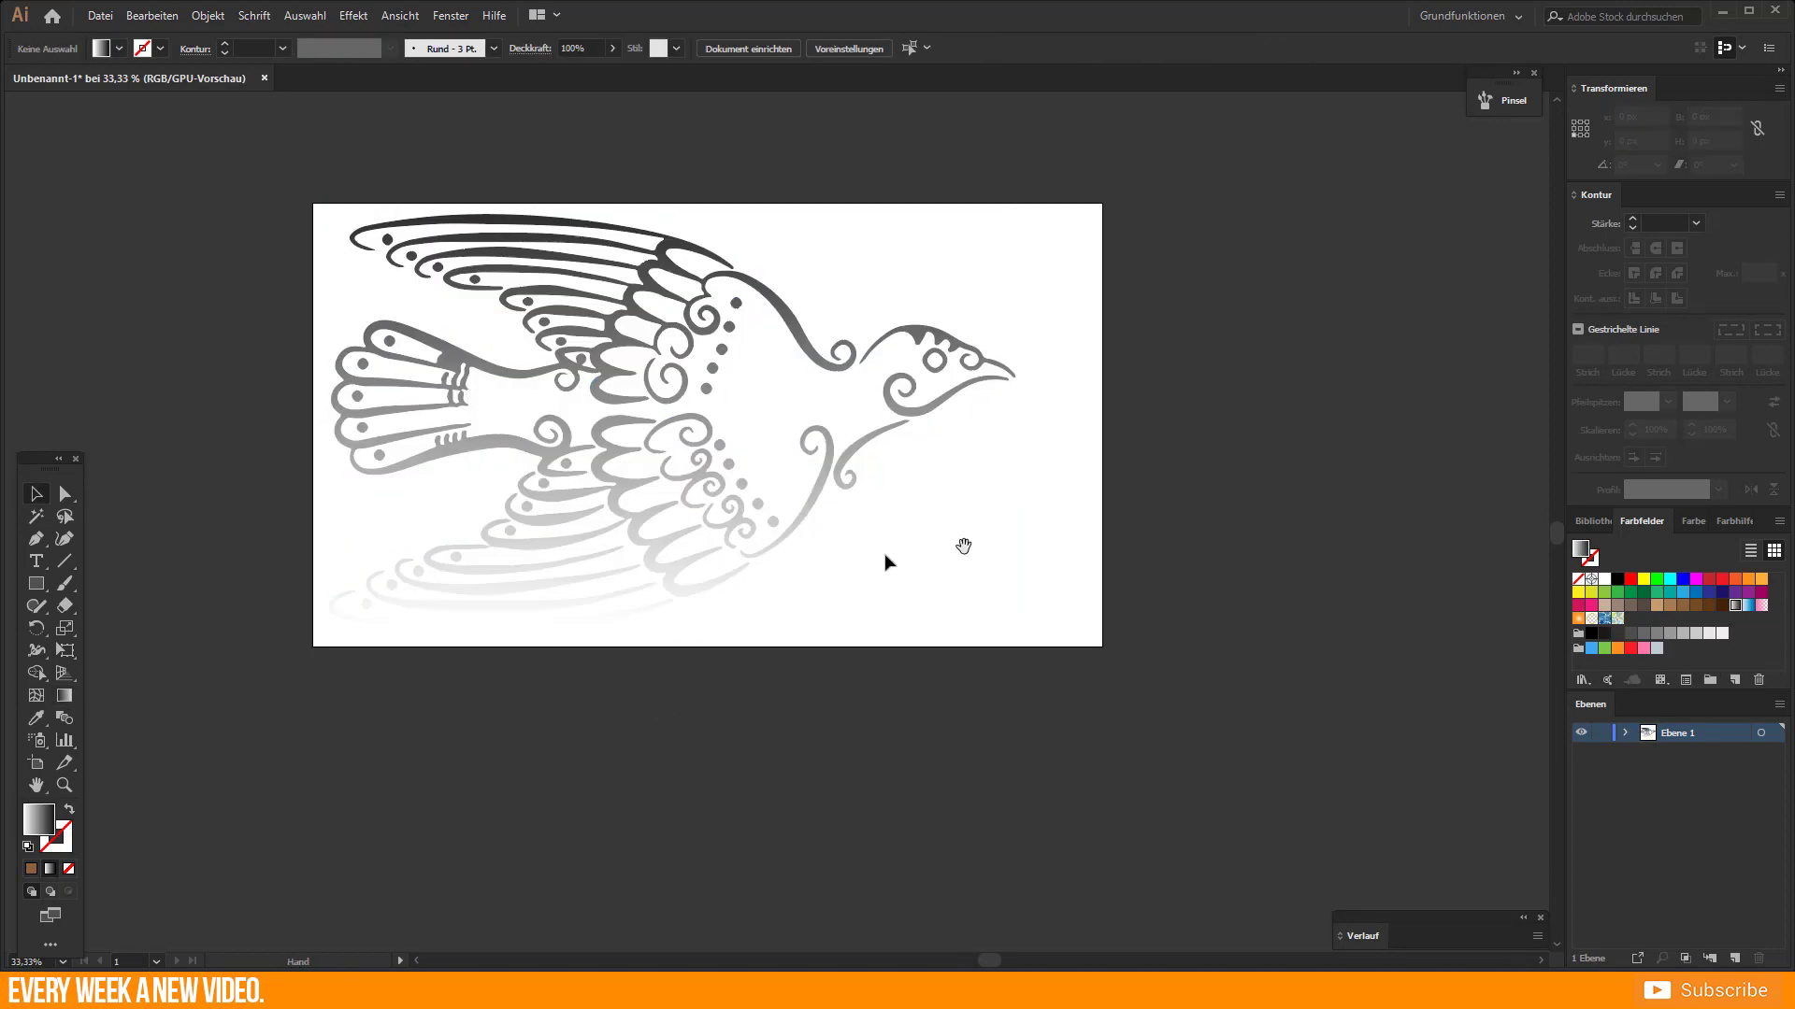
left_click_drag(961, 542, 1000, 623)
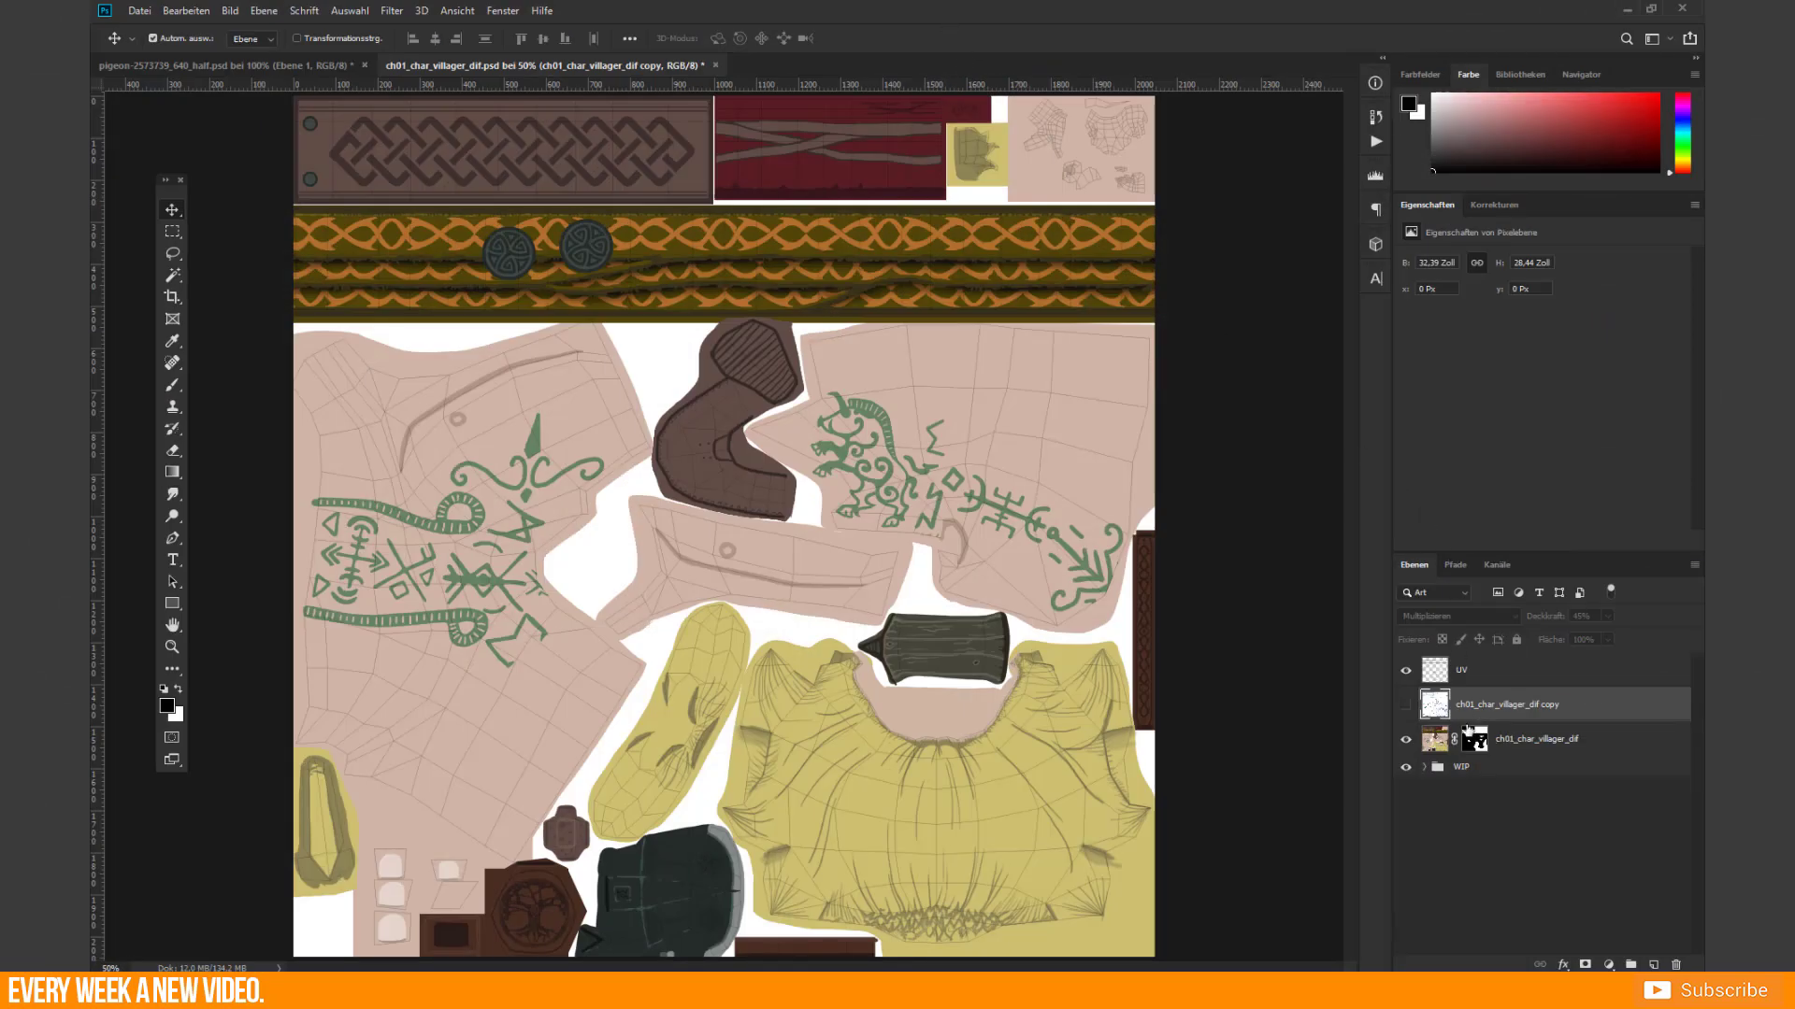
In the Photoshop document ch01_char_villager_dif.psd, paste the vector pigeon as a Smart Object above the ch01_char_villager_dif layer
left_click(1435, 738)
key("ctrl+v")
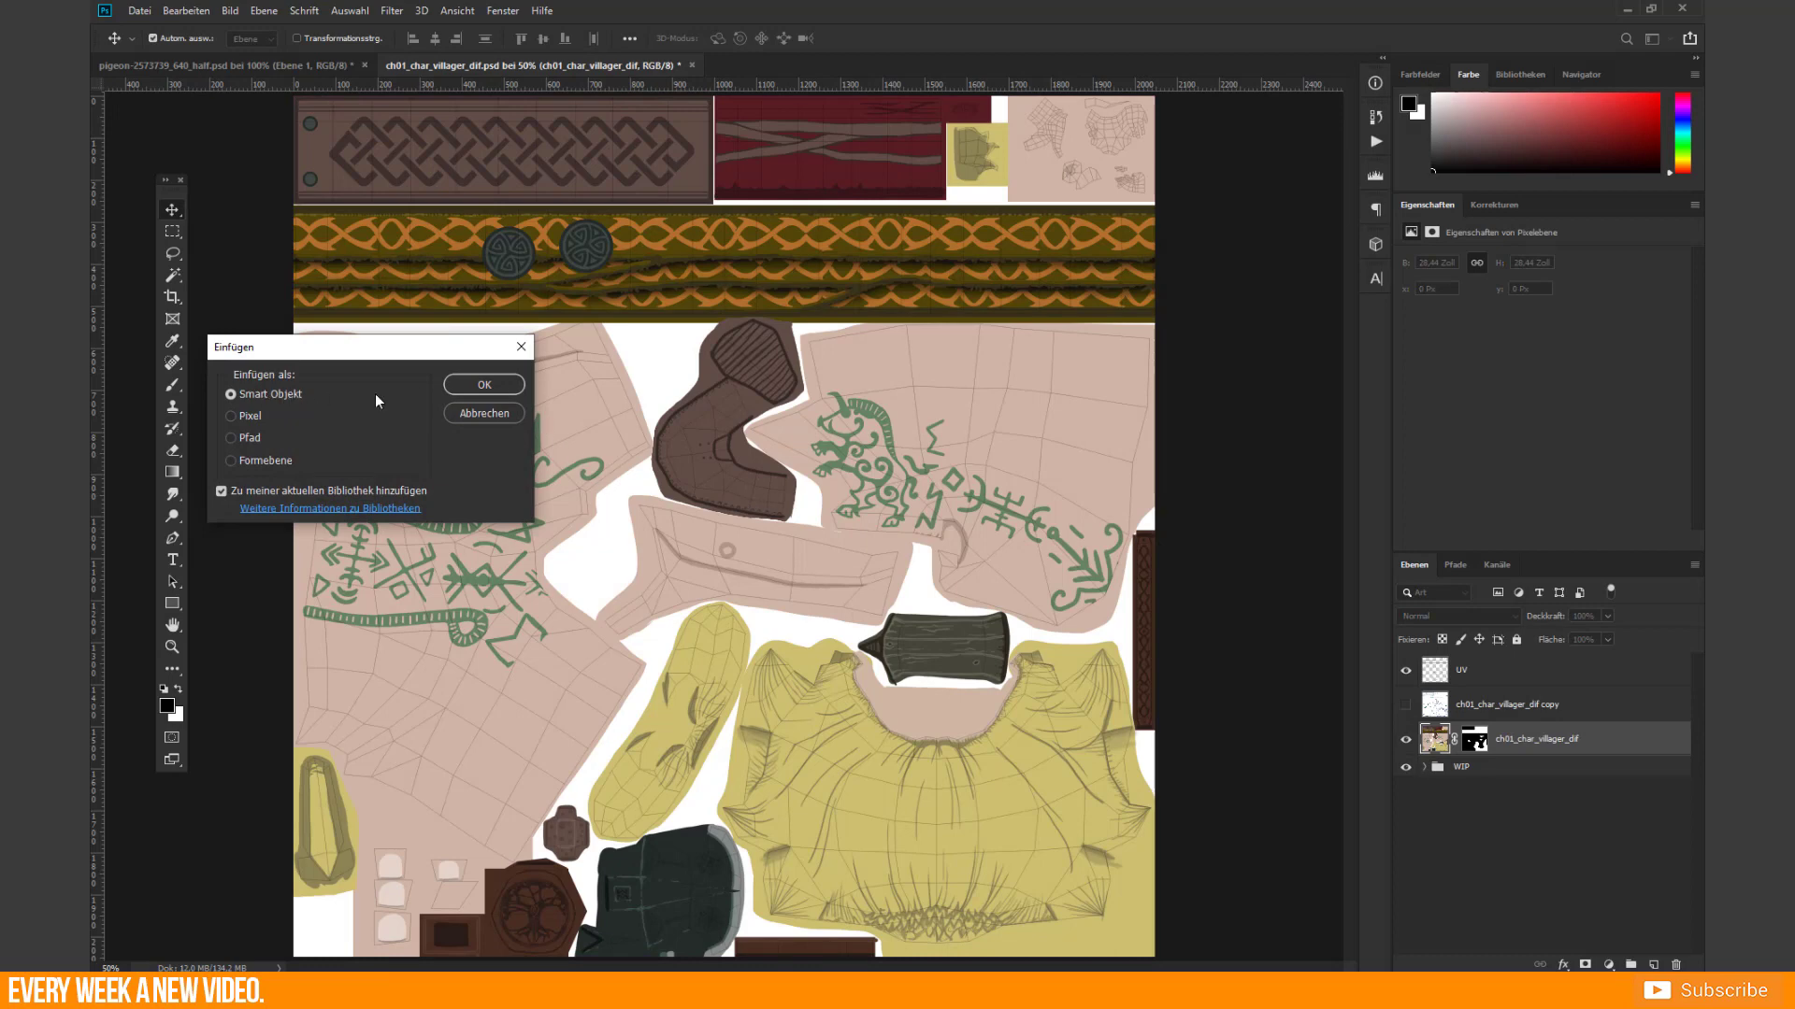
left_click(483, 385)
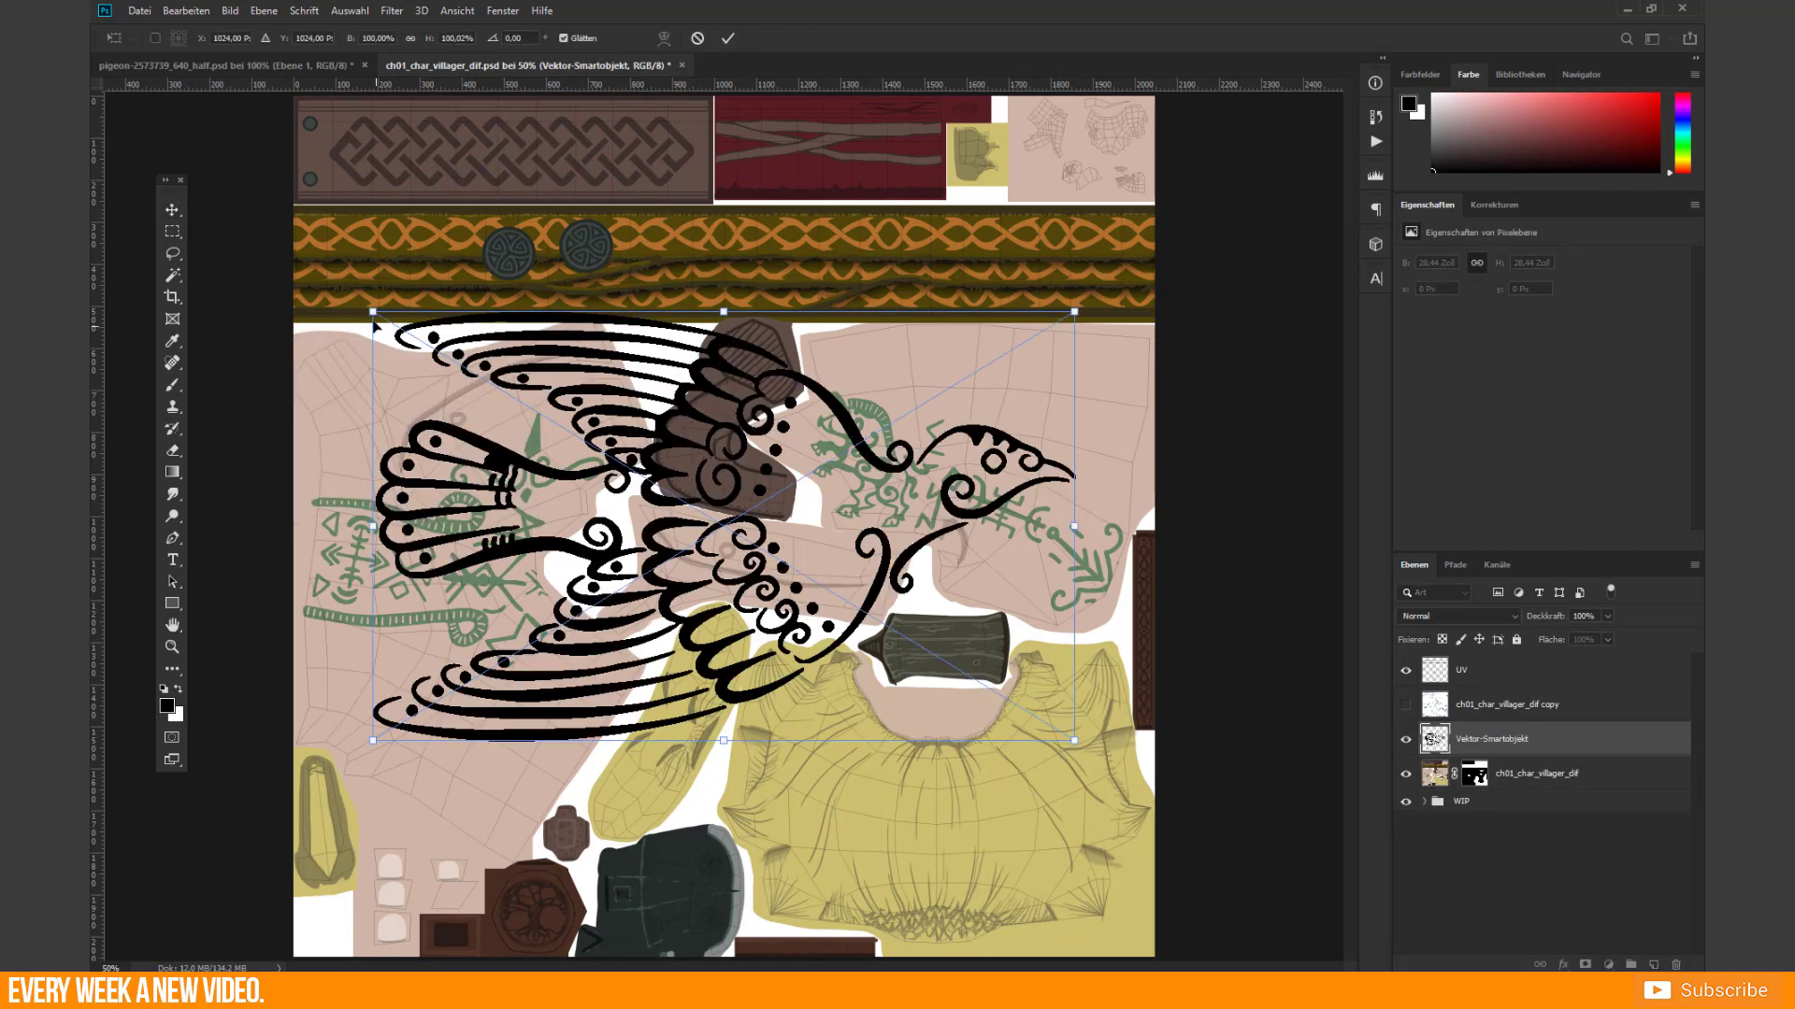
Scale the pasted pigeon to about 23.5% and place it on the skin piece above the green runic tattoo
left_click_drag(375, 326, 789, 565)
left_click_drag(942, 654, 1000, 436)
left_click_drag(848, 531, 975, 466)
key("Return")
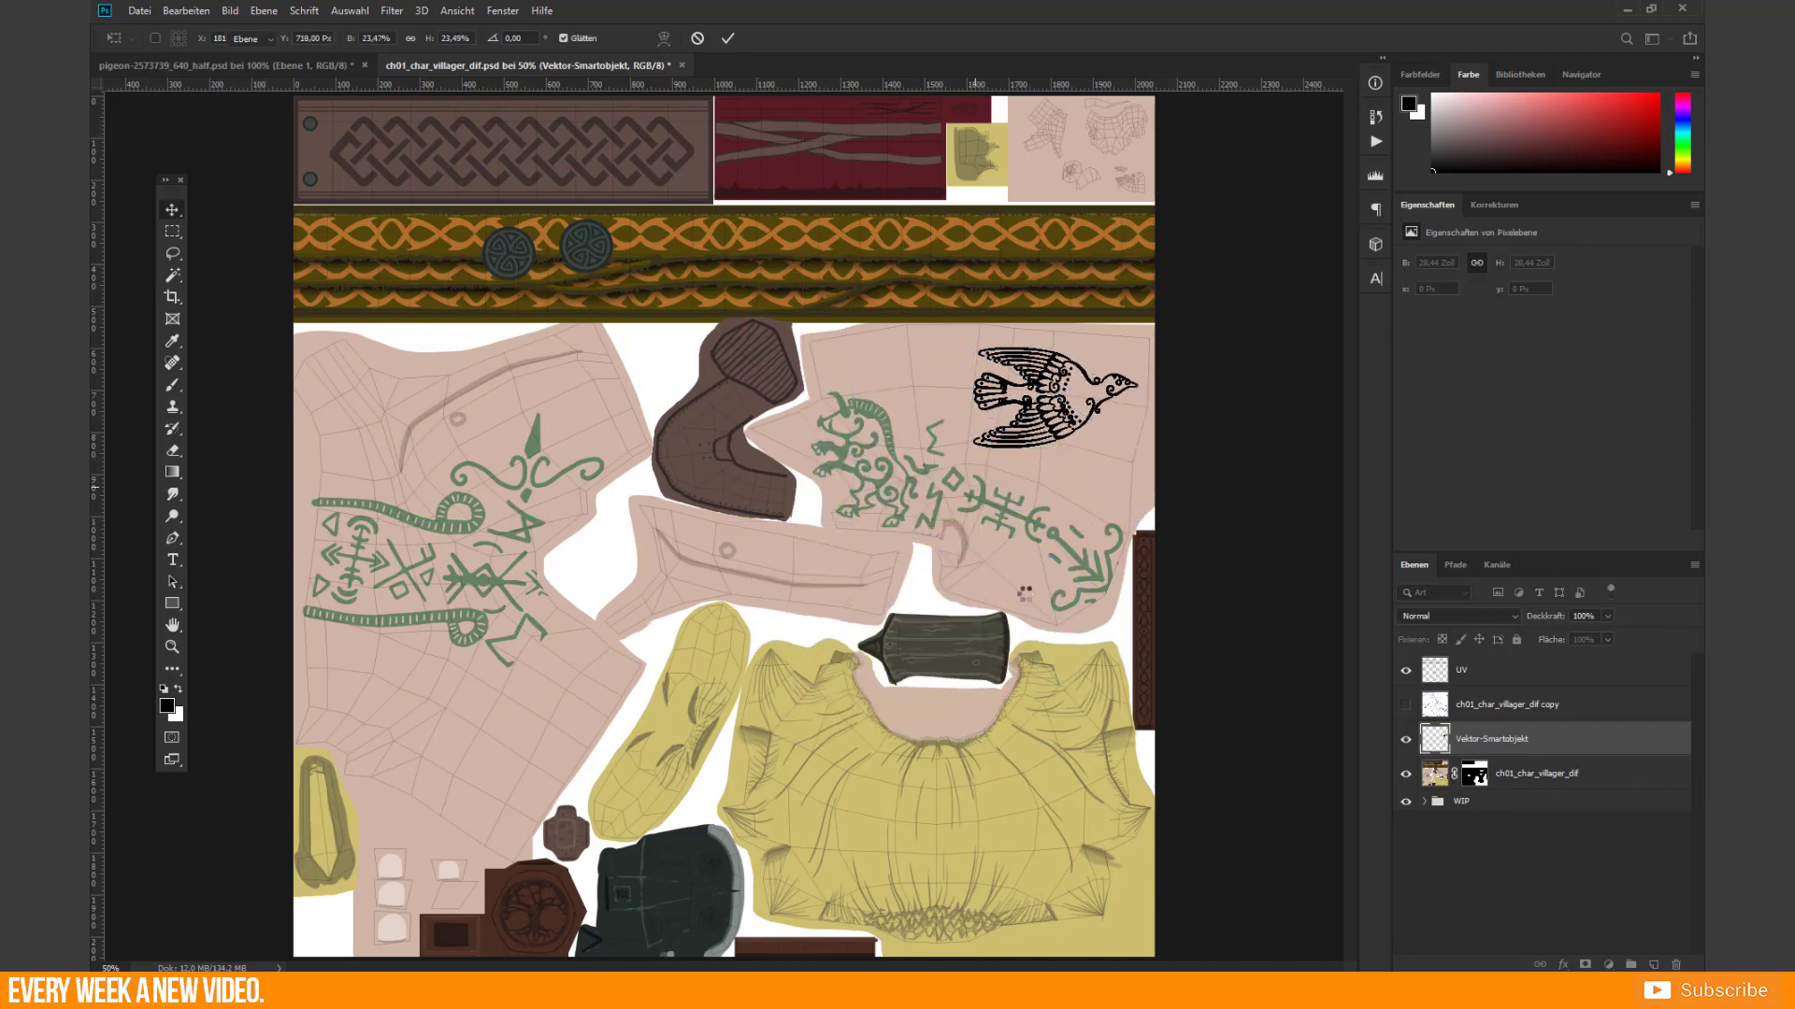
key("ctrl+e")
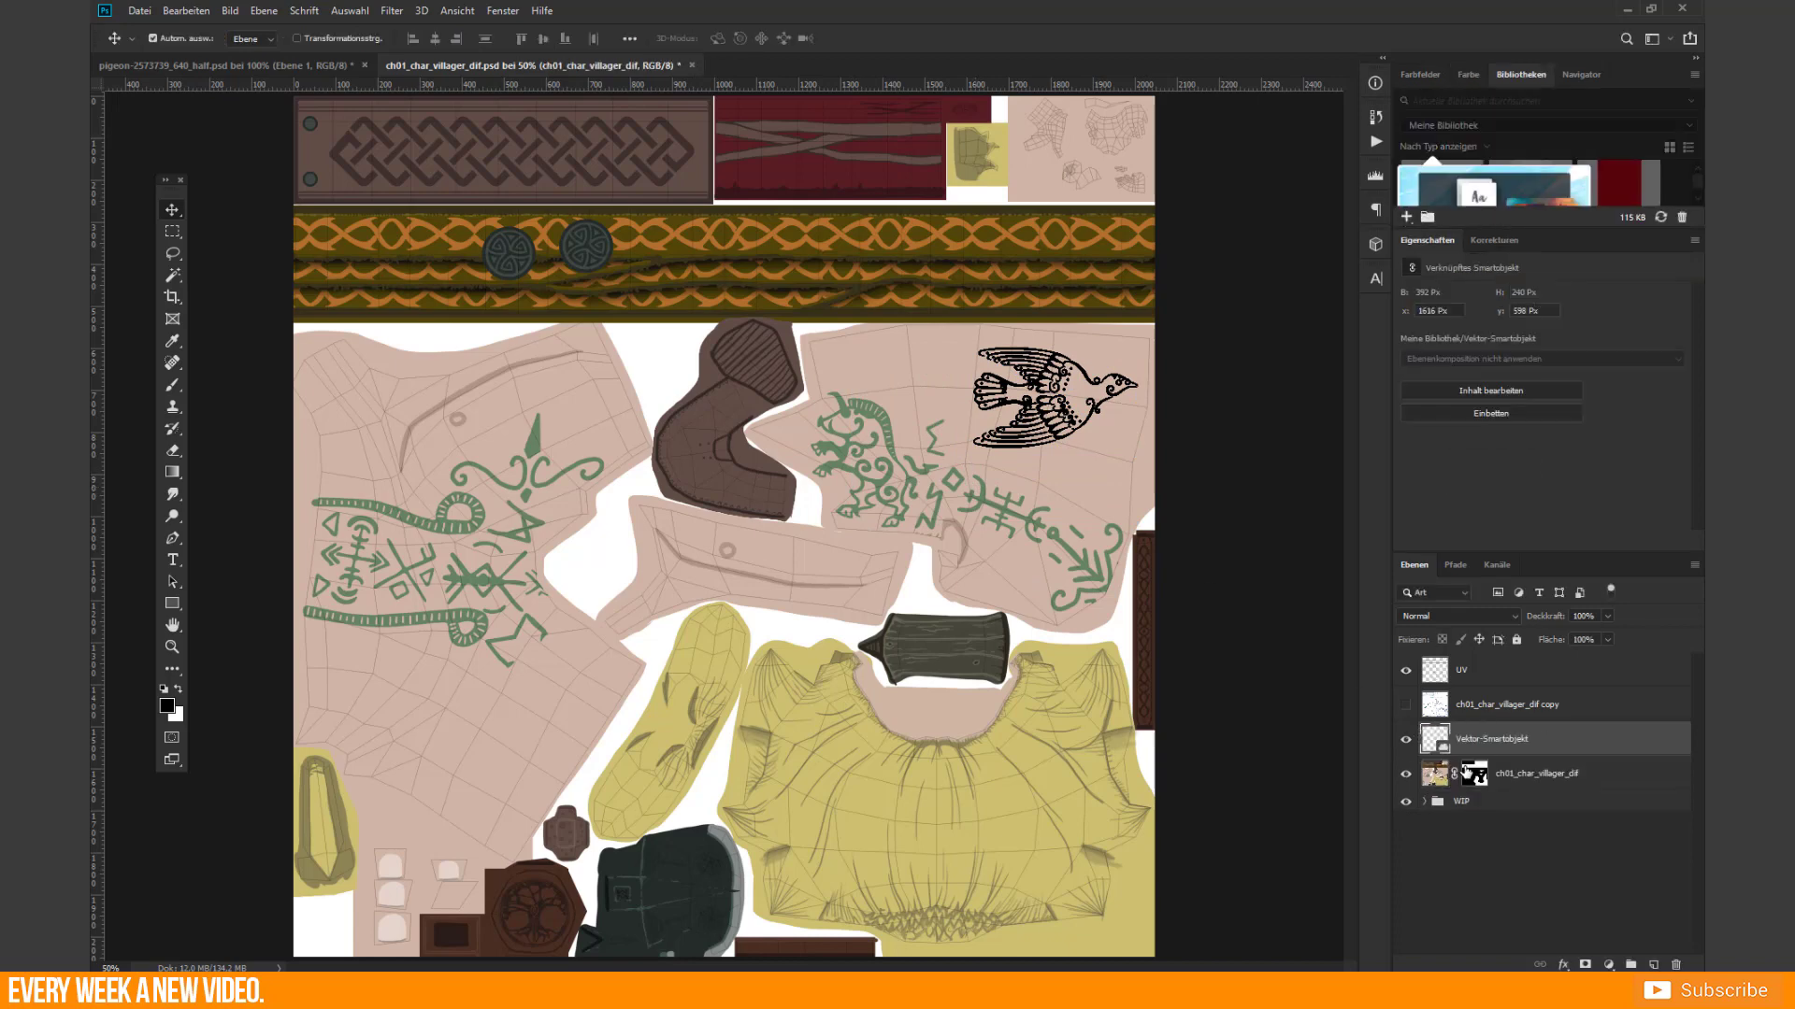
key("ctrl+z")
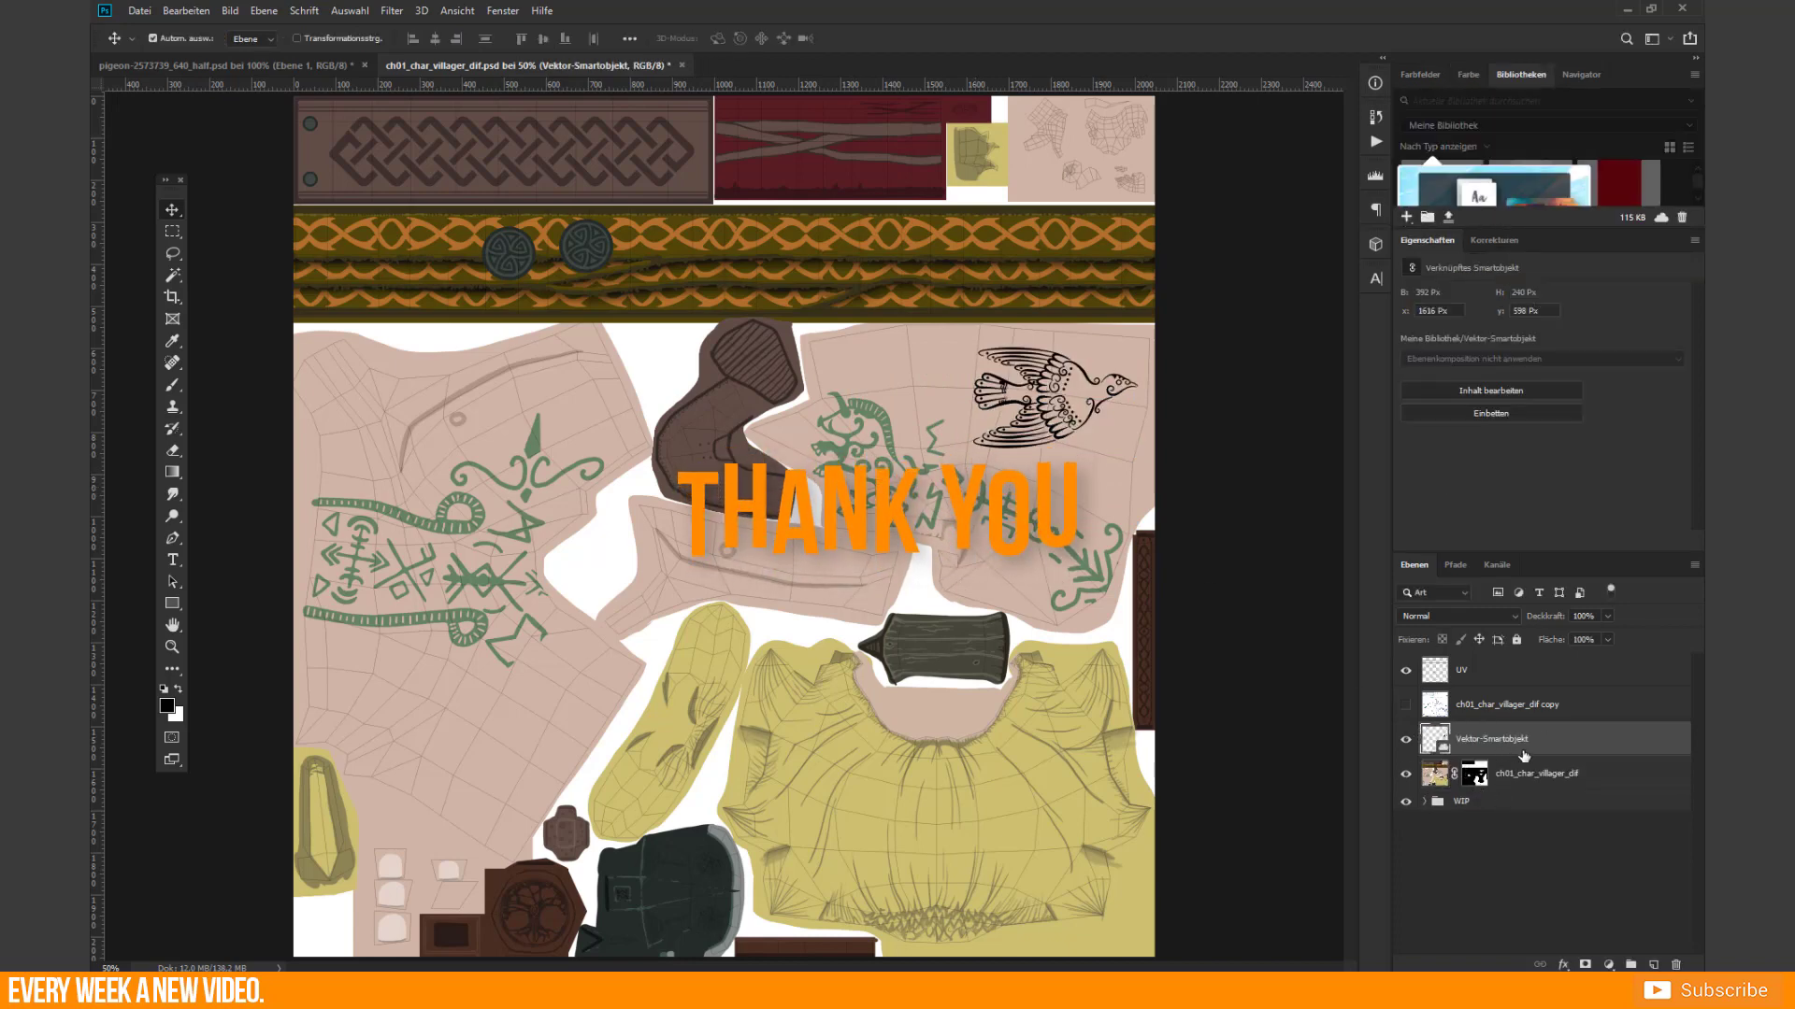
Add a new layer clipped to the pigeon Smart Object and fill it with the green sampled from the existing tattoo
left_click(1652, 963)
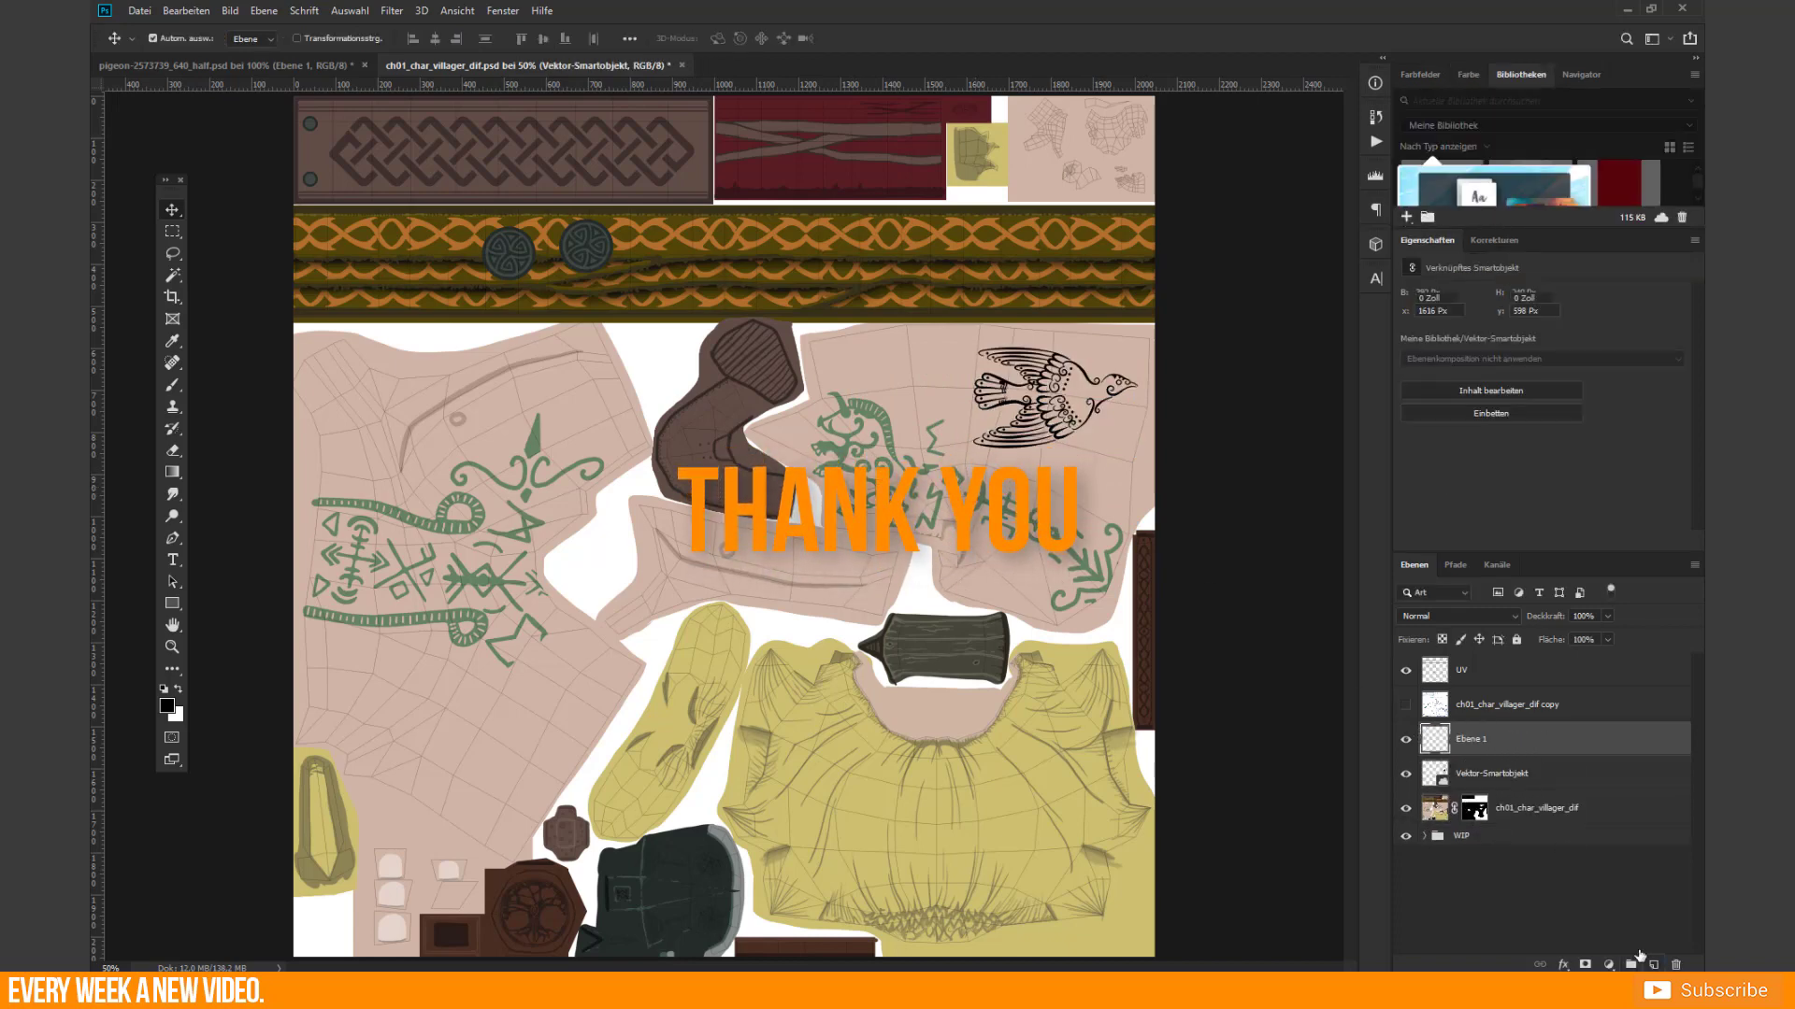
left_click(1500, 753, "alt")
scroll(876, 445, "up", 3)
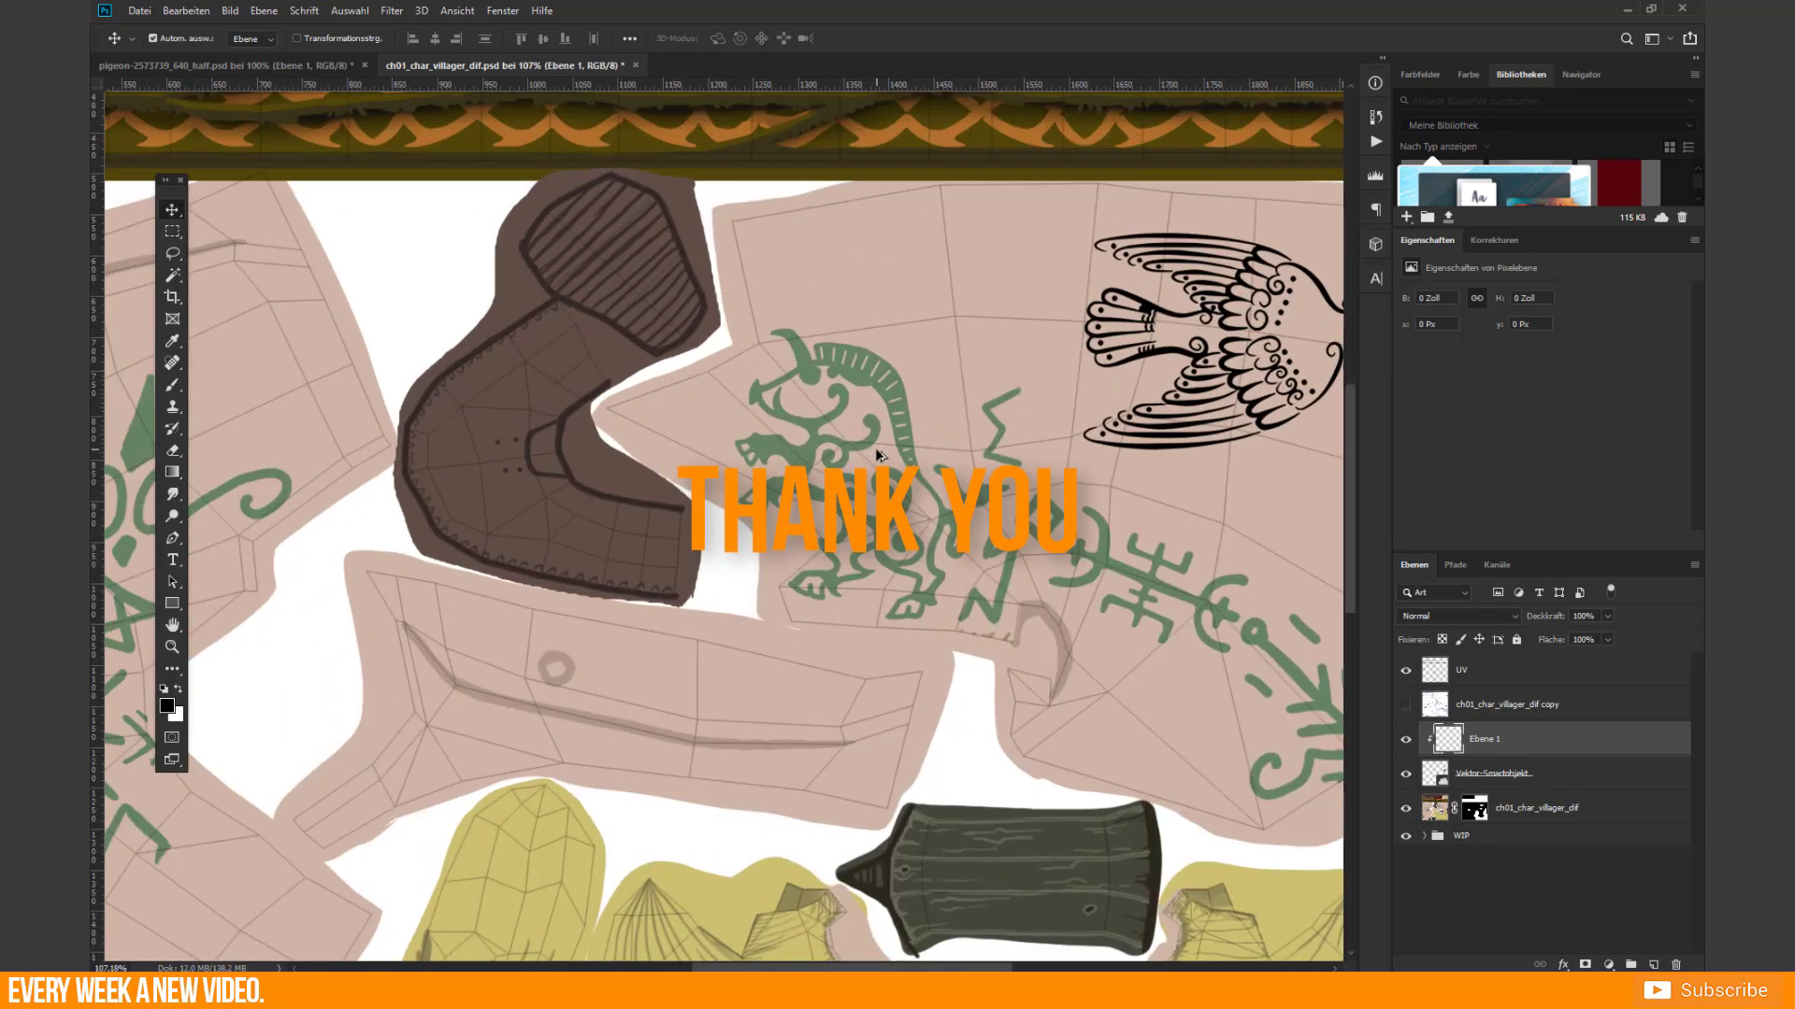
left_click(172, 385)
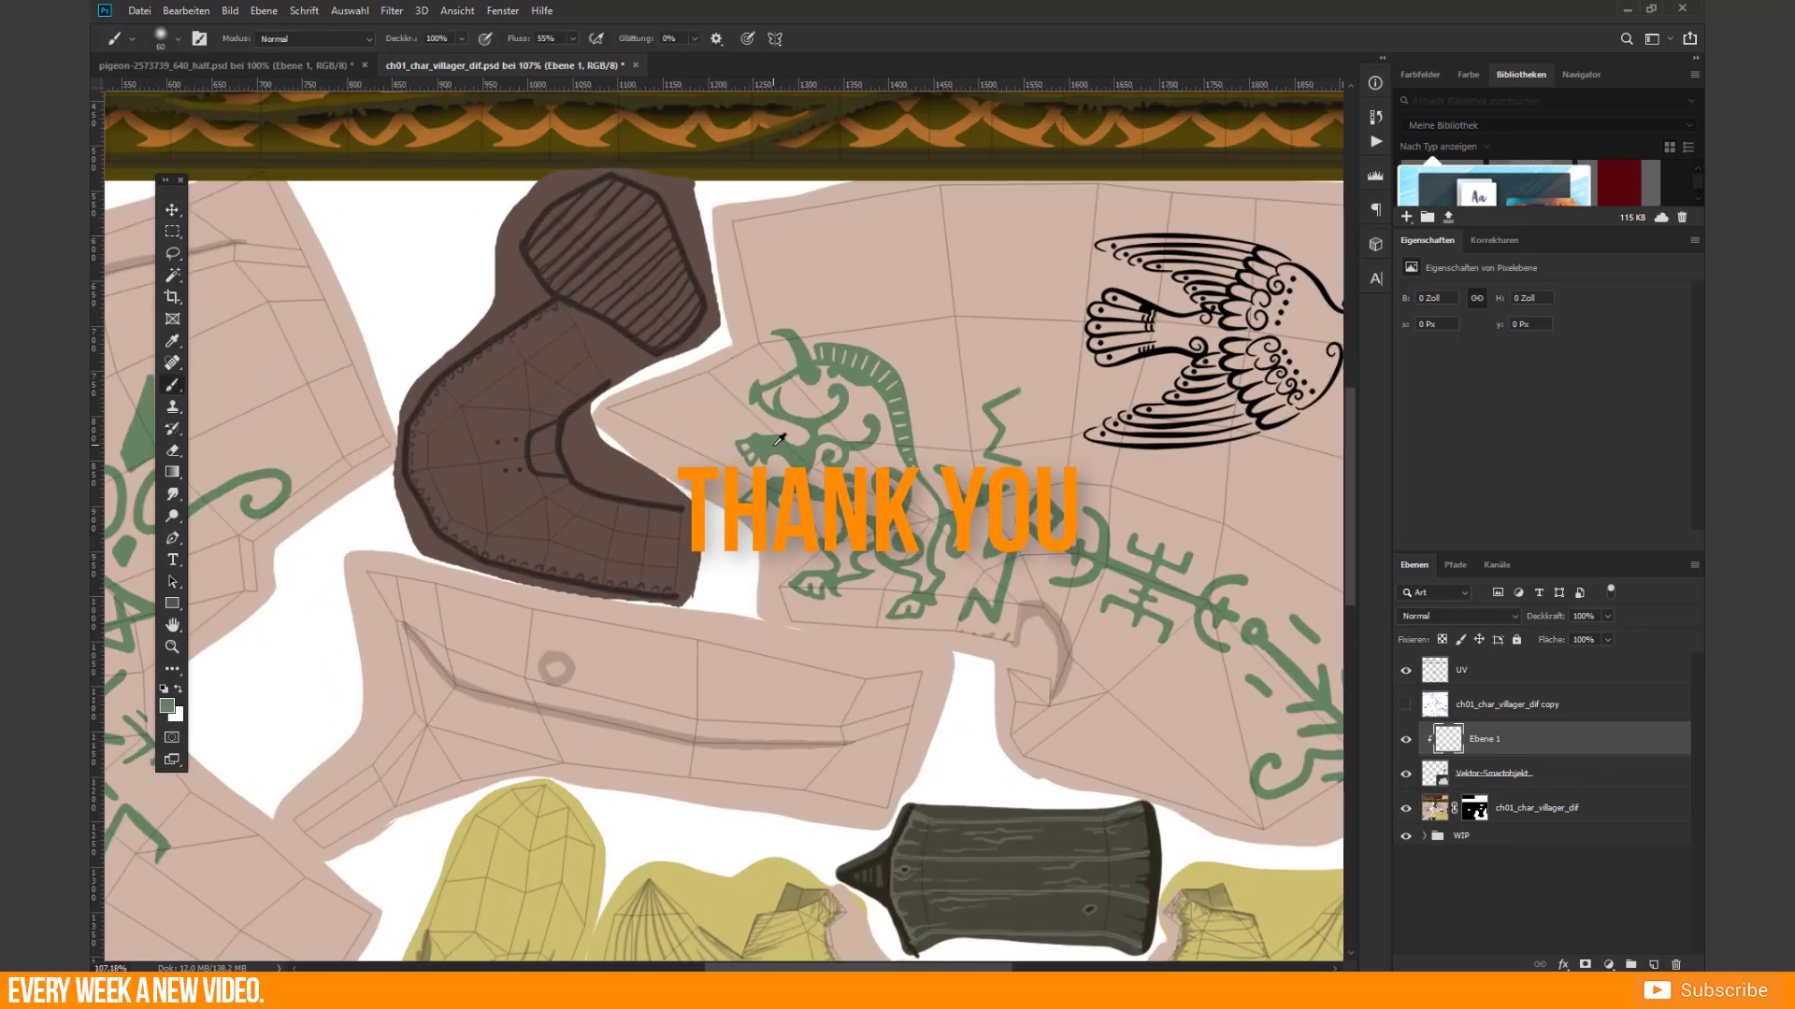
left_click_drag(1034, 435, 634, 480)
key("x")
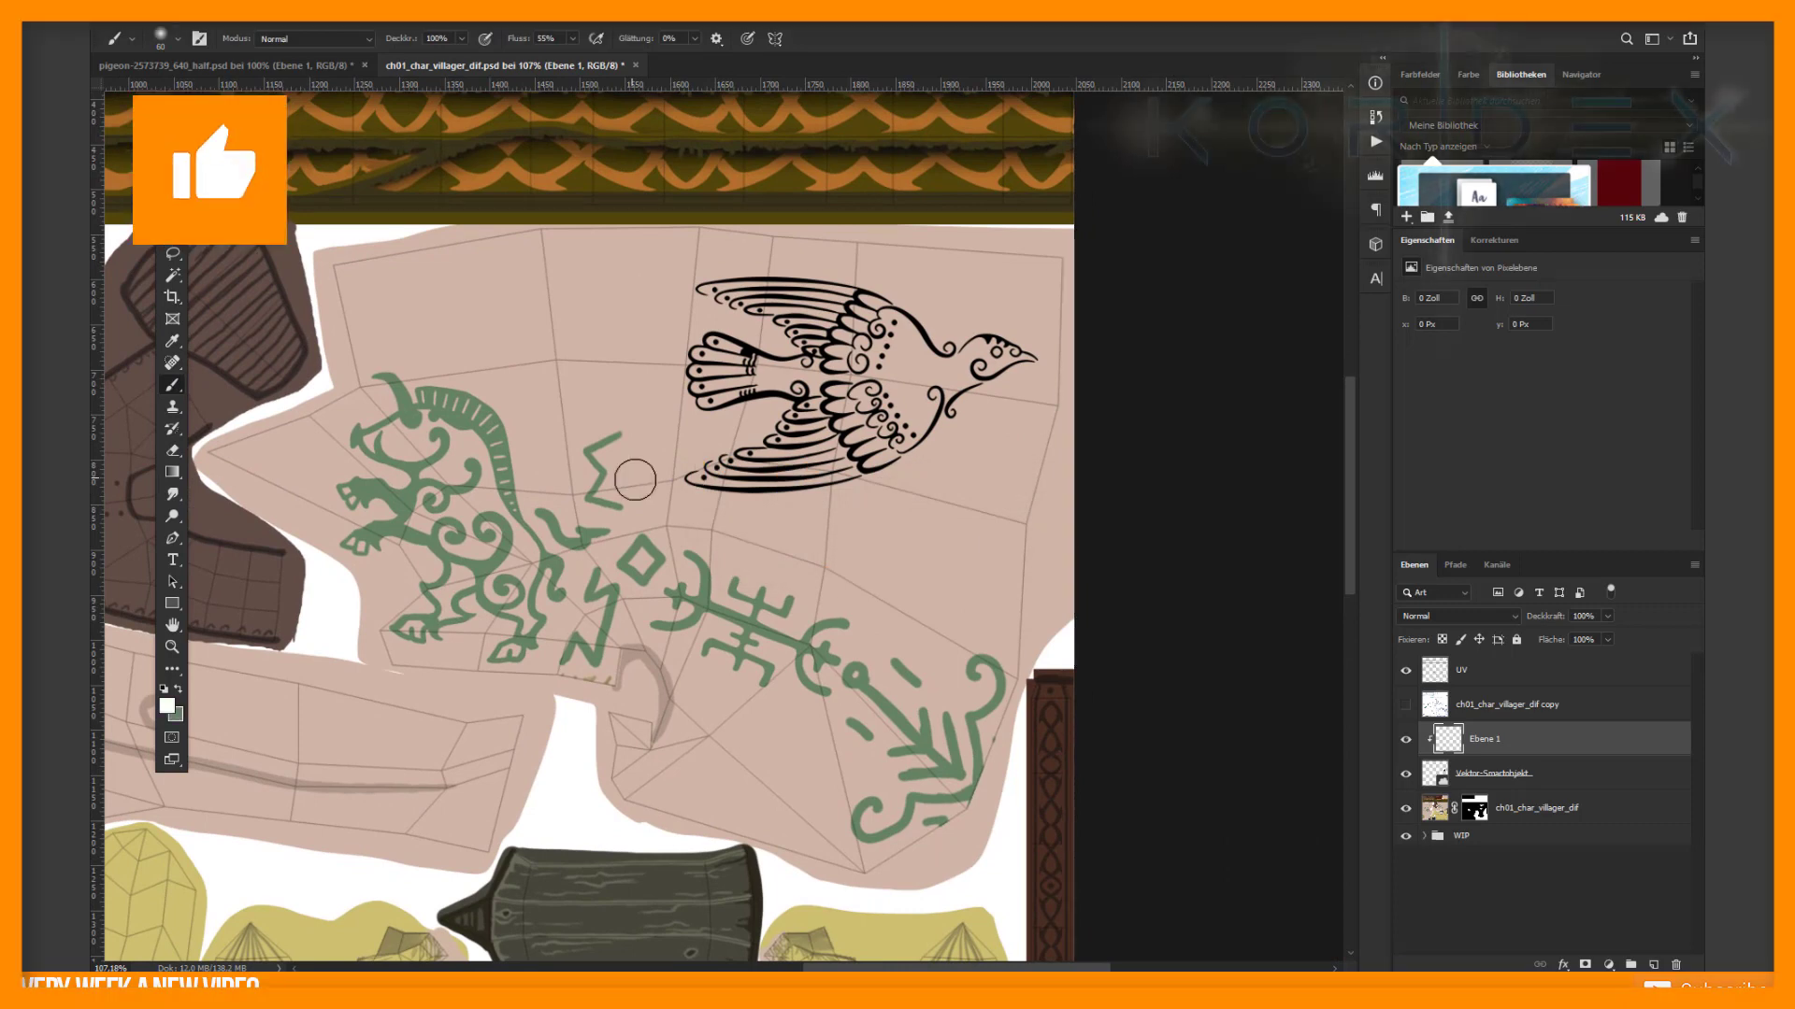
key("ctrl+BackSpace")
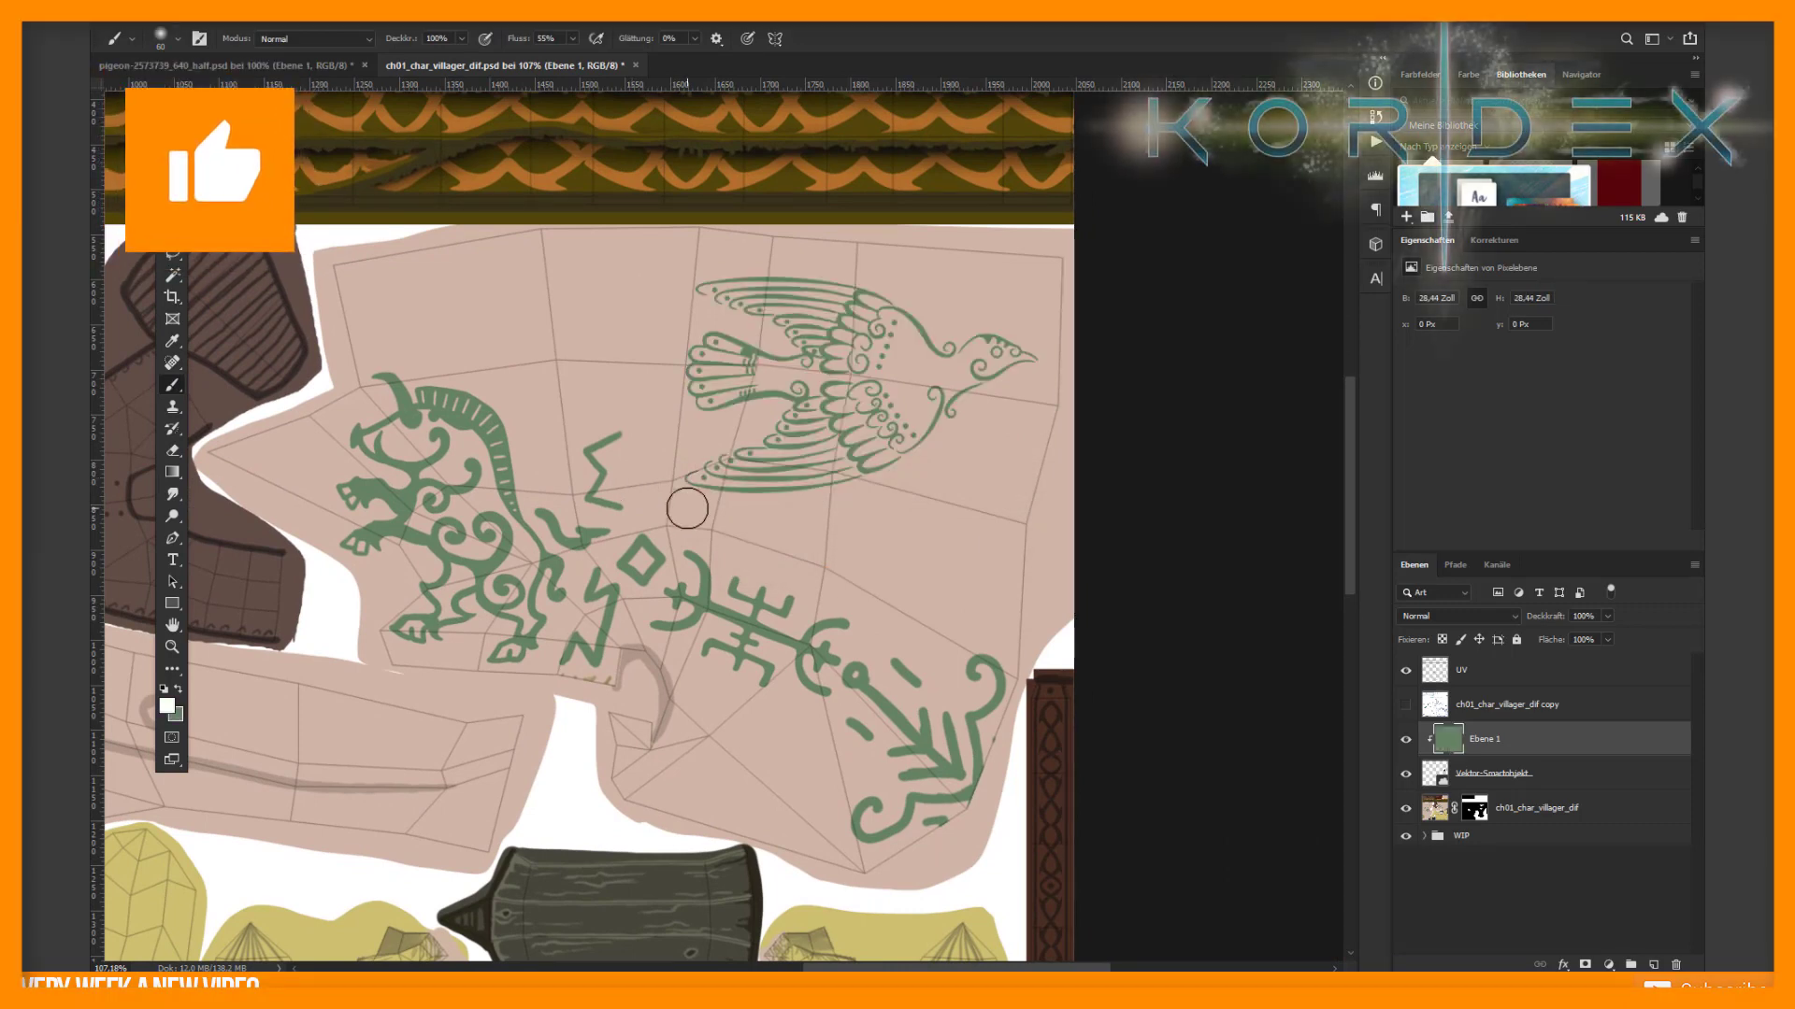
Transform the pigeon Smart Object, moving it closer to the green animal tattoo and rotating it slightly clockwise
left_click(1495, 774)
key("ctrl+t")
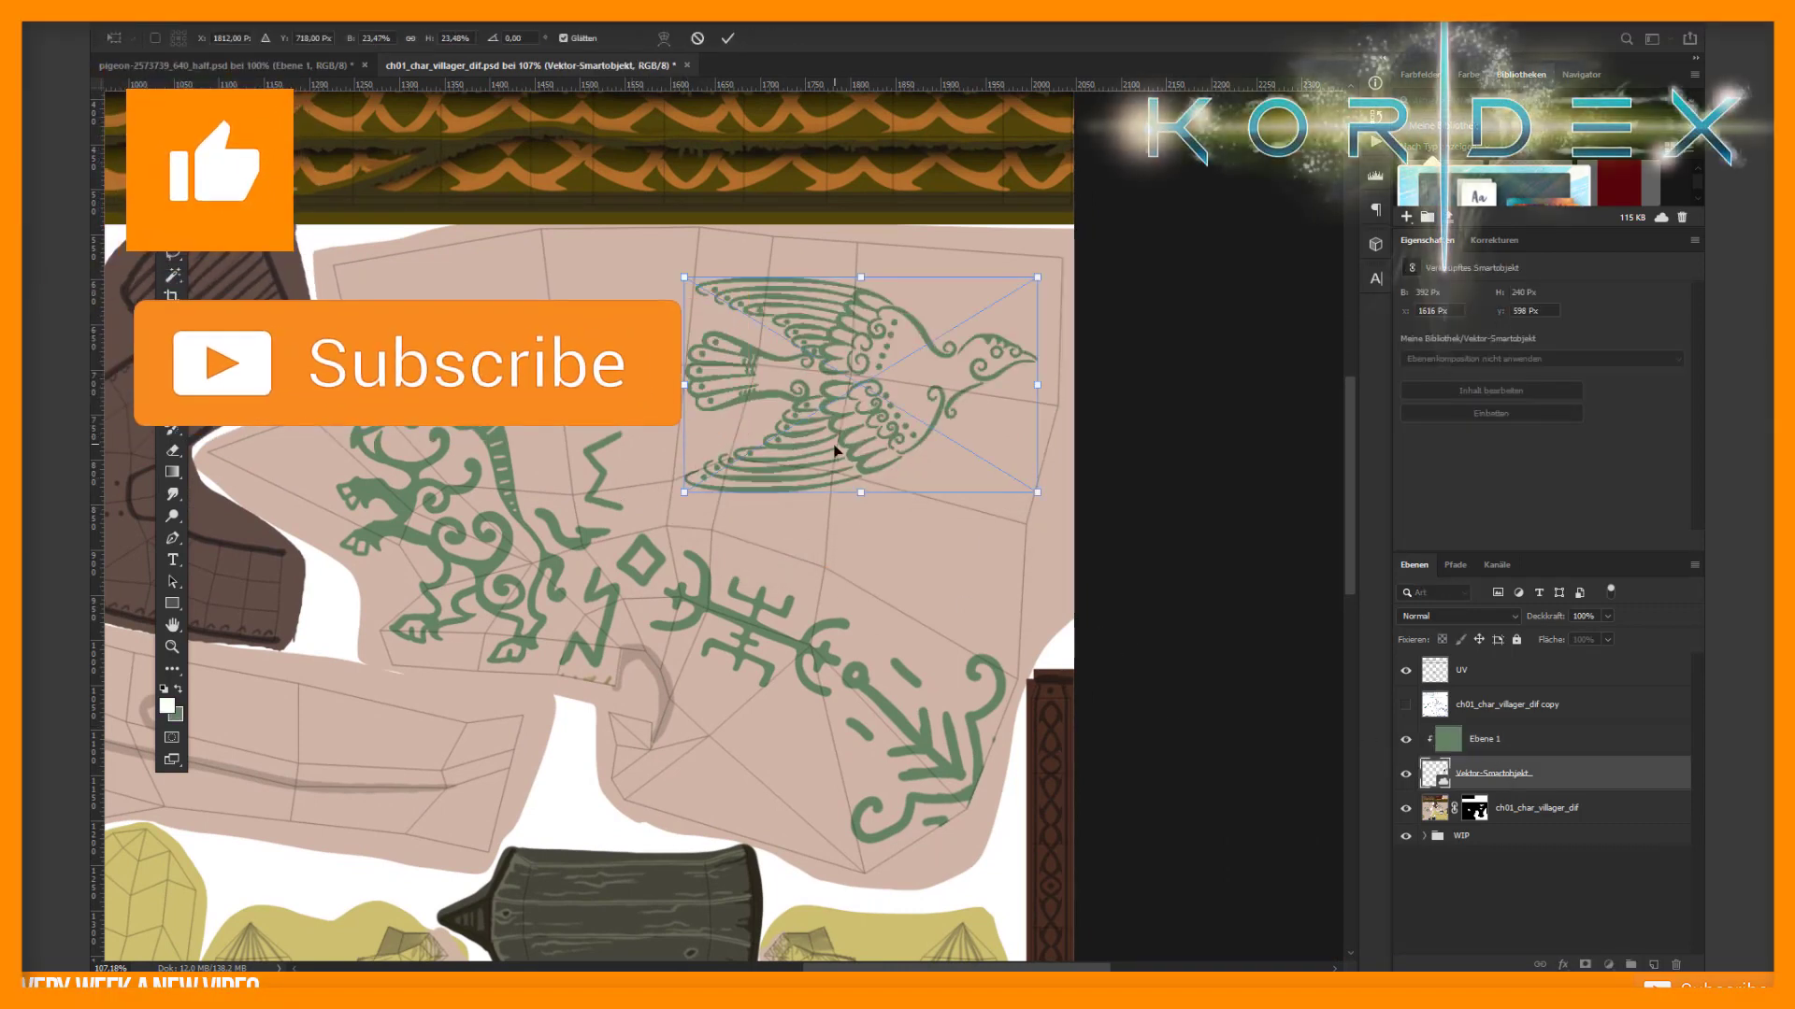
left_click_drag(835, 451, 755, 456)
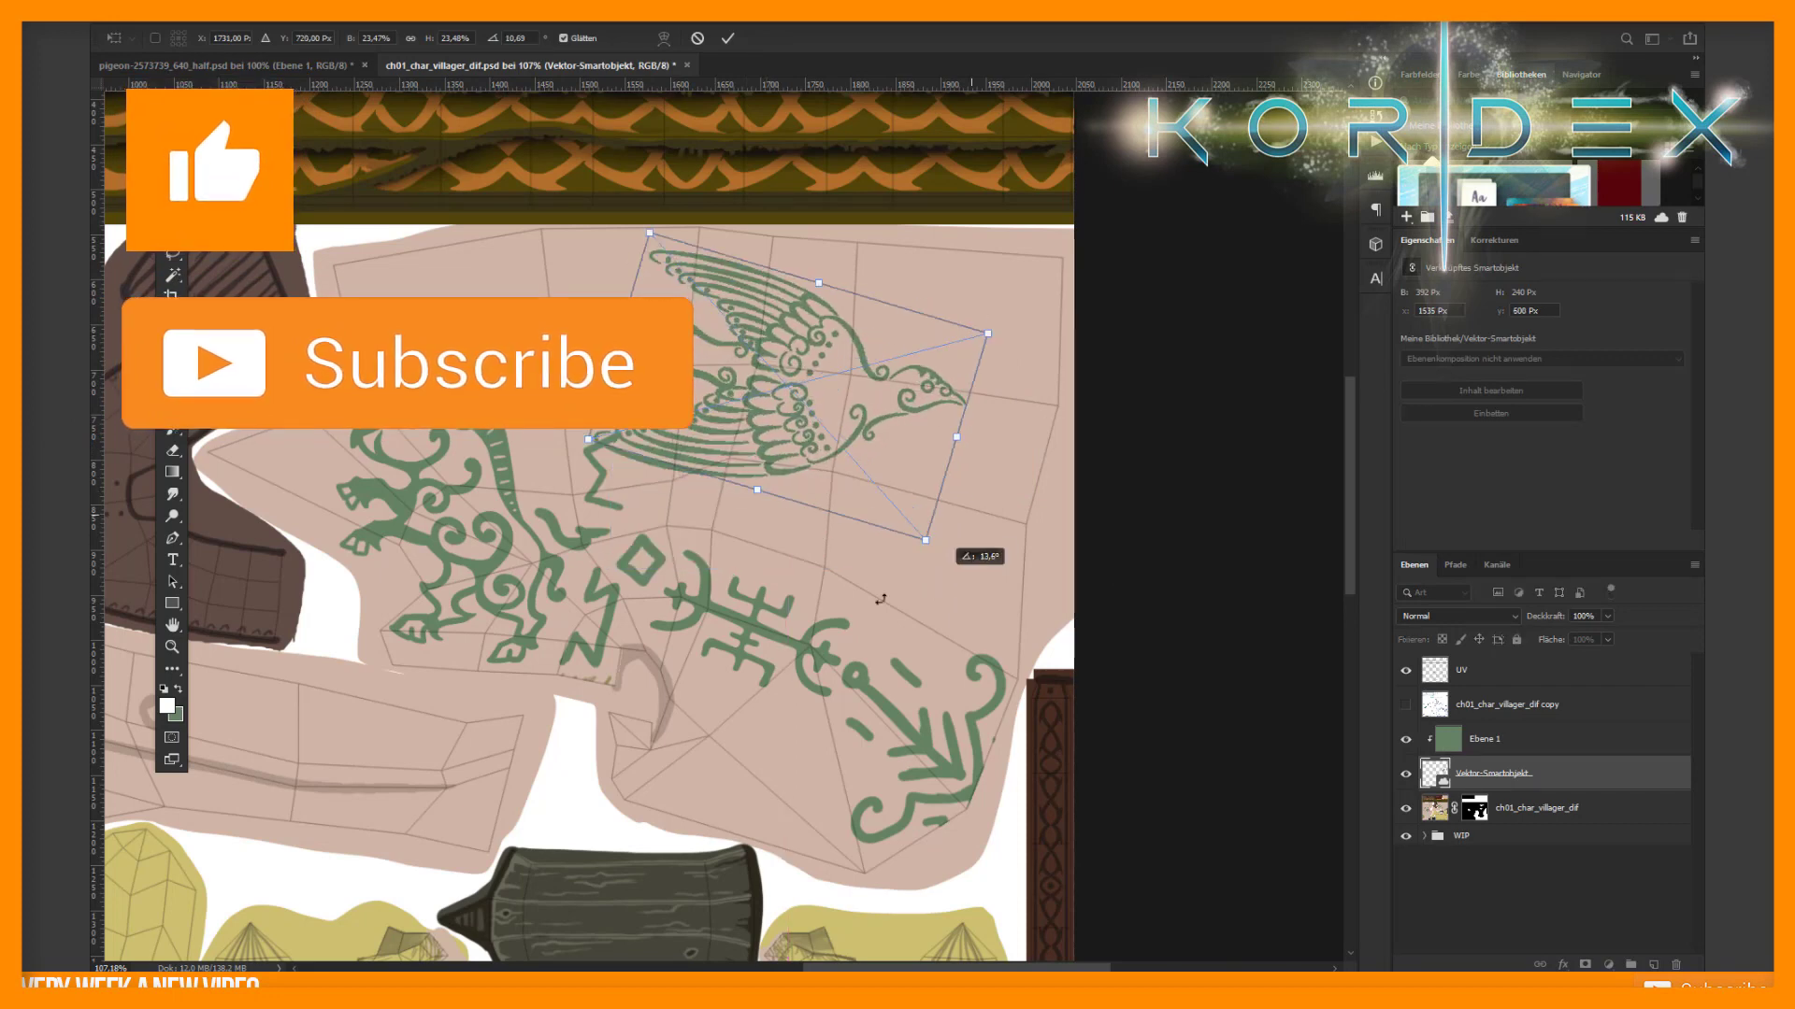